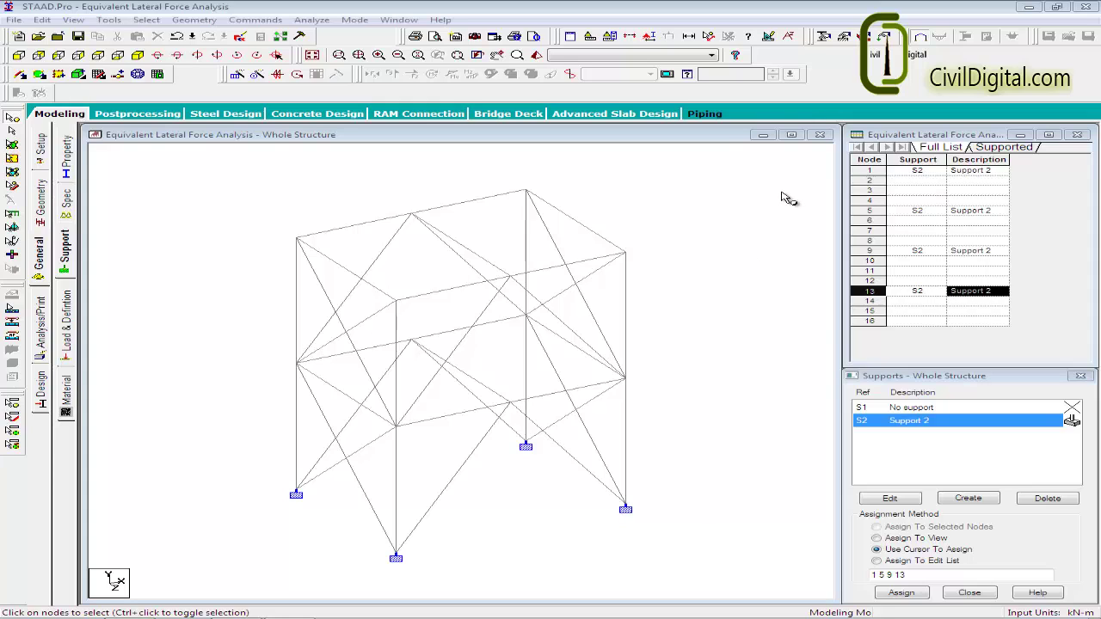
Step: Measure node-to-node distances along the front and side first-storey beams, the full height of the adjoining column and its lower storey
left_click(710, 37)
left_click(395, 427)
left_click(625, 378)
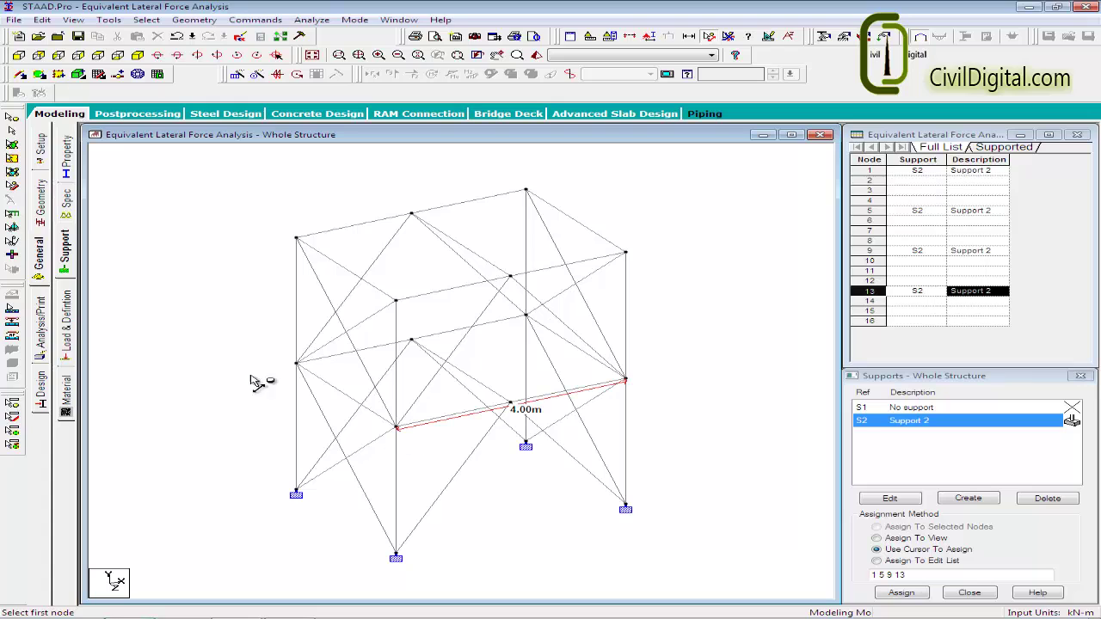
left_click(296, 362)
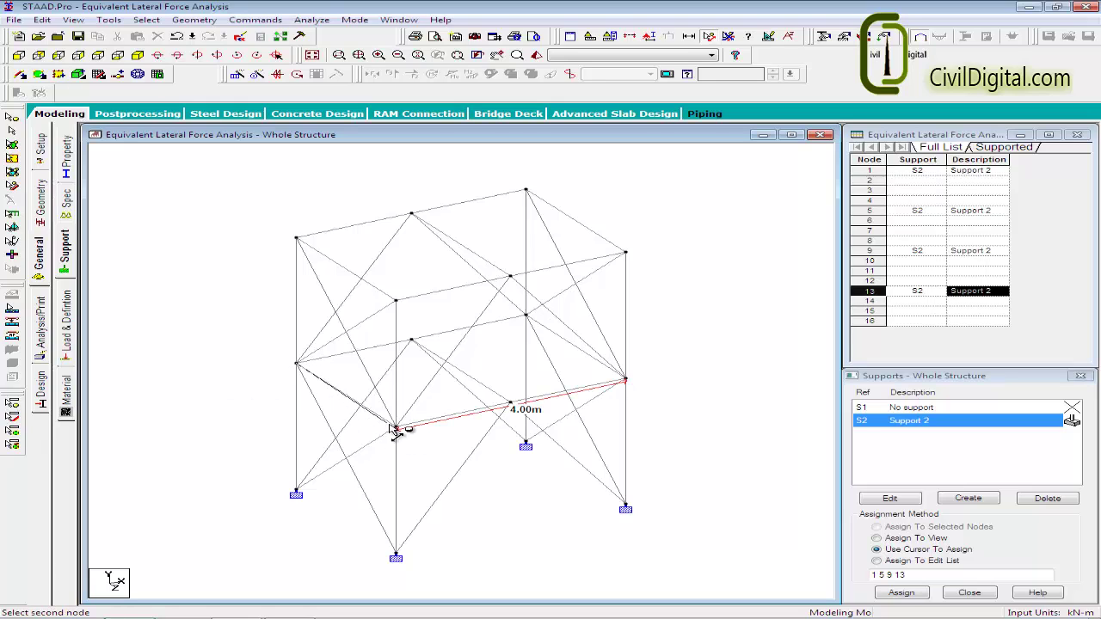
left_click(395, 427)
left_click(297, 484)
left_click(297, 239)
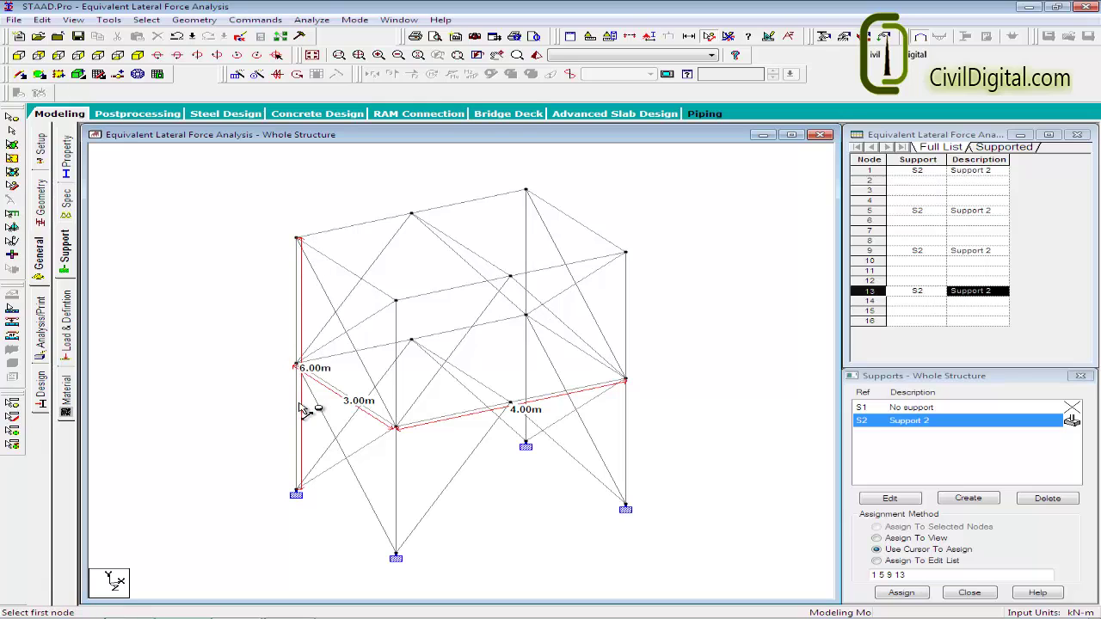
left_click(298, 364)
left_click(297, 487)
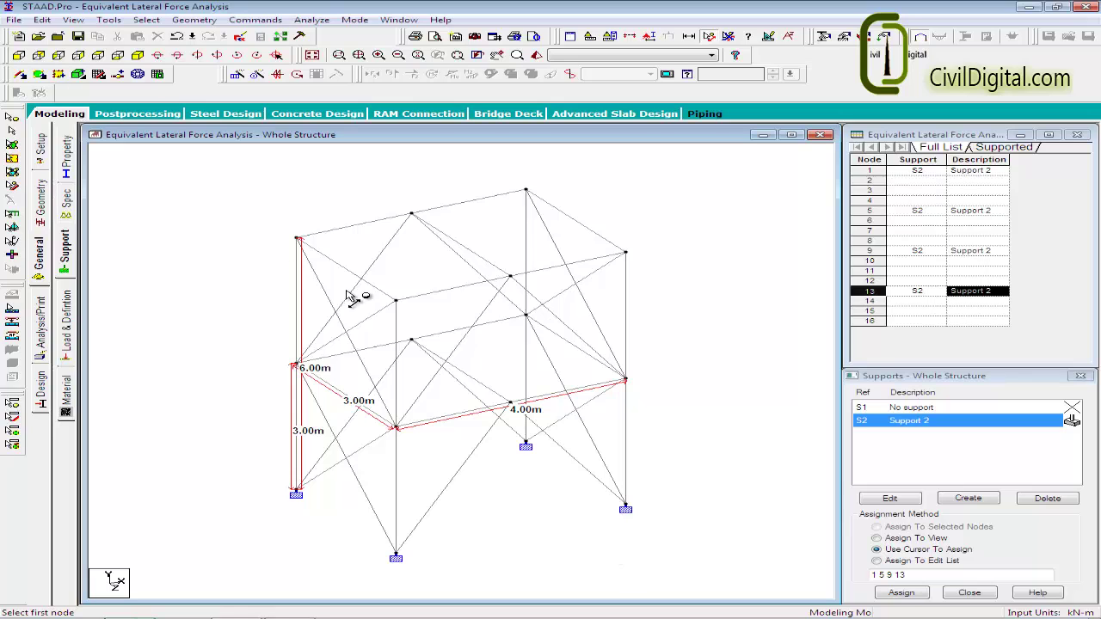
Step: Set the maximum number of loads (Set NL) to 5
left_click(258, 20)
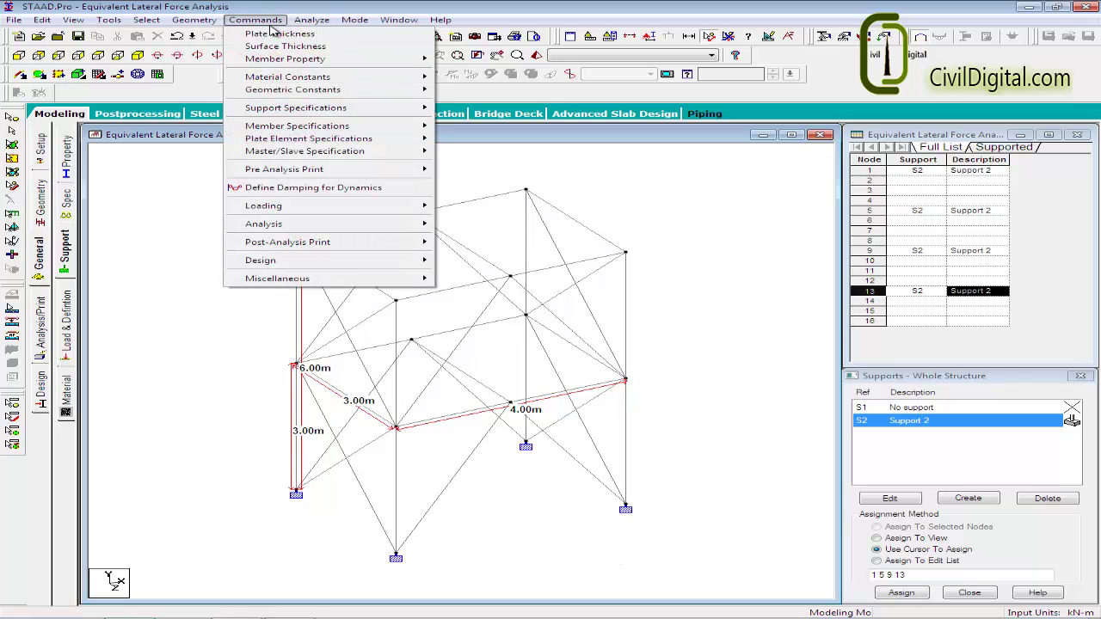
mouse_move(328, 279)
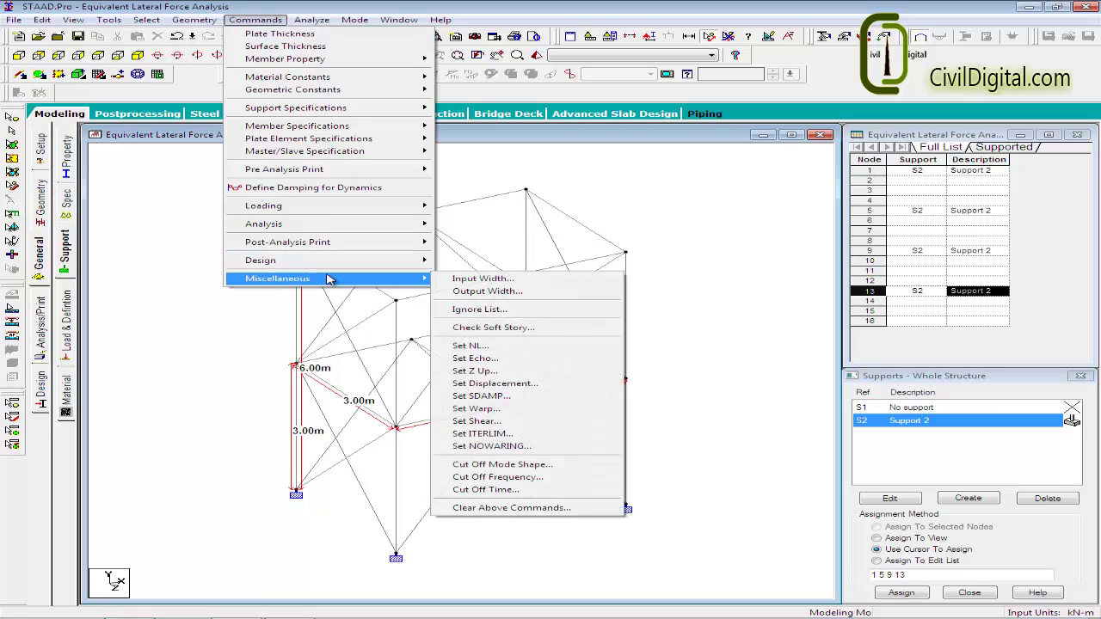
left_click(513, 345)
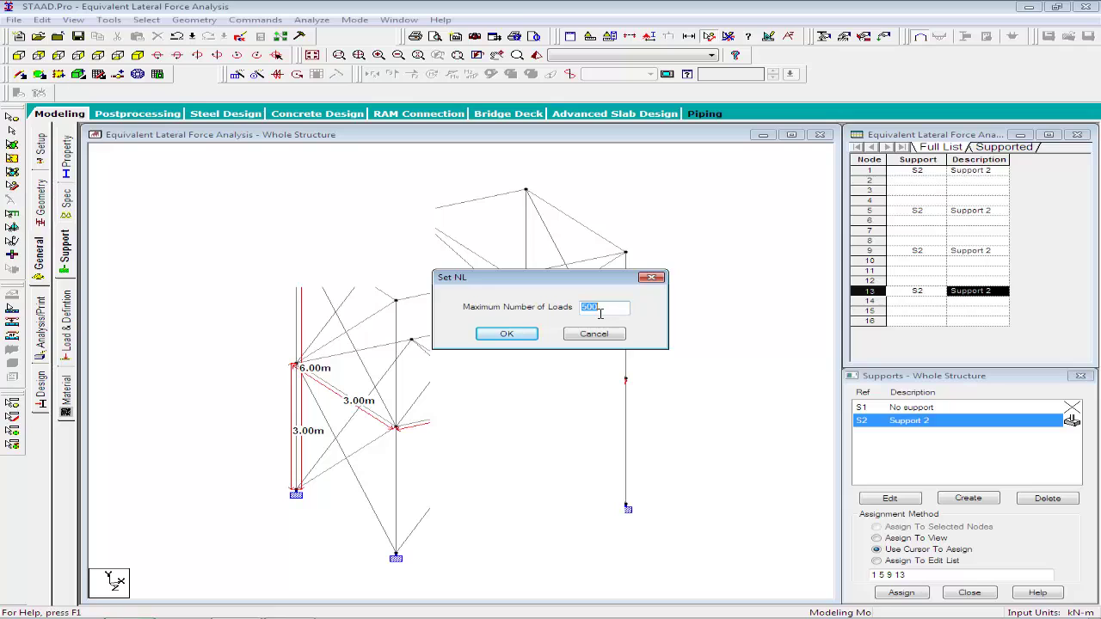
type("5")
left_click(515, 337)
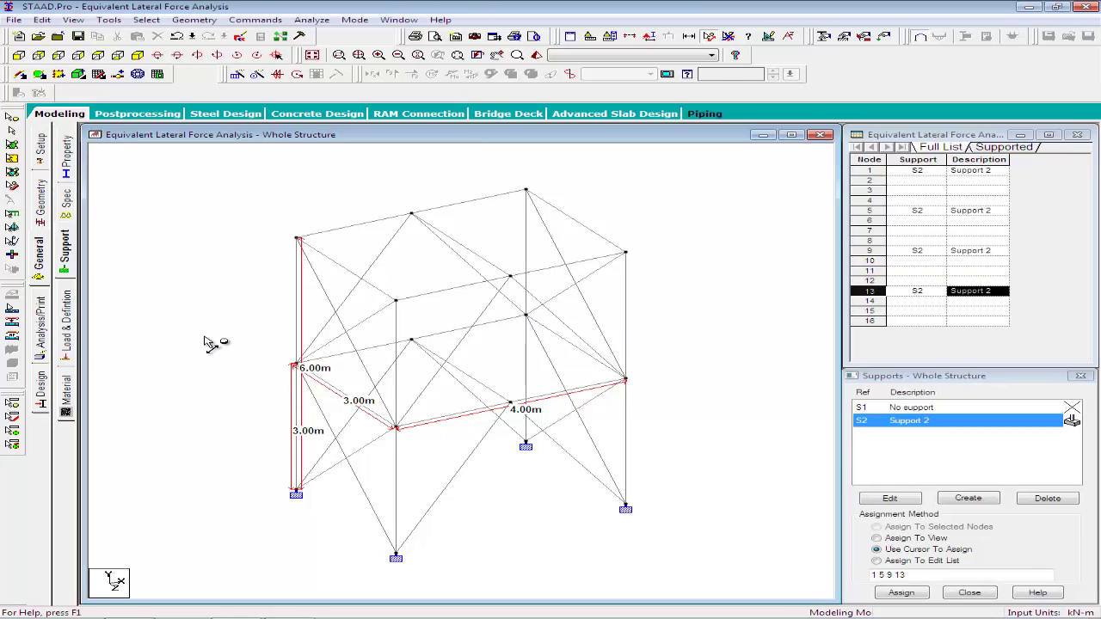
Step: Create a member Tension specification and assign it to the diagonal braces on the two 3 m wide end faces, beams 31 to 38
left_click_drag(216, 344, 349, 447)
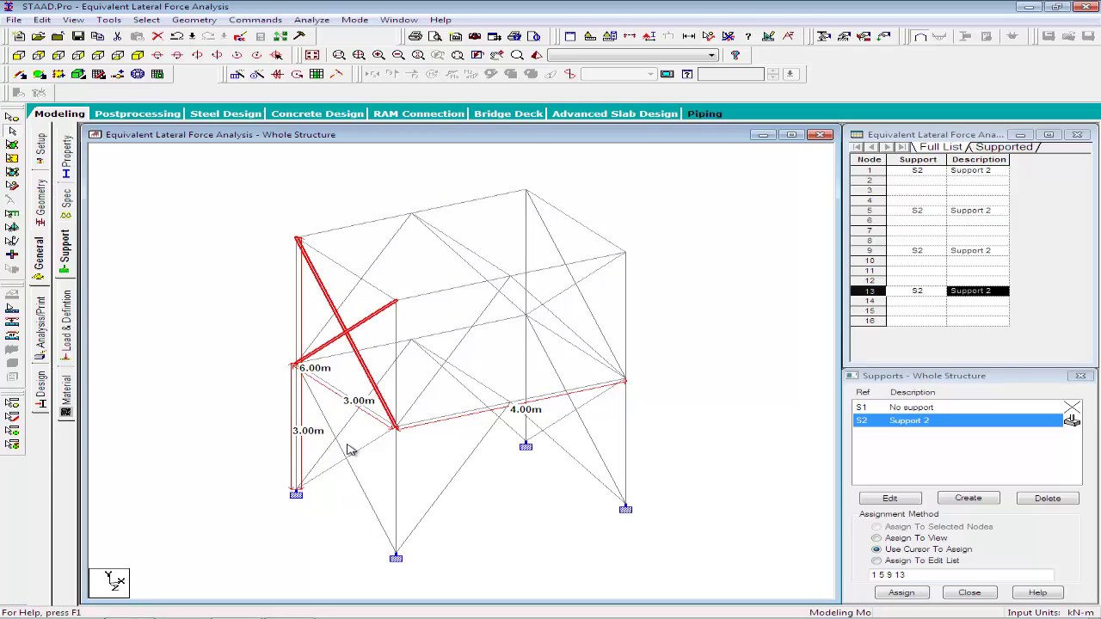
left_click(344, 447)
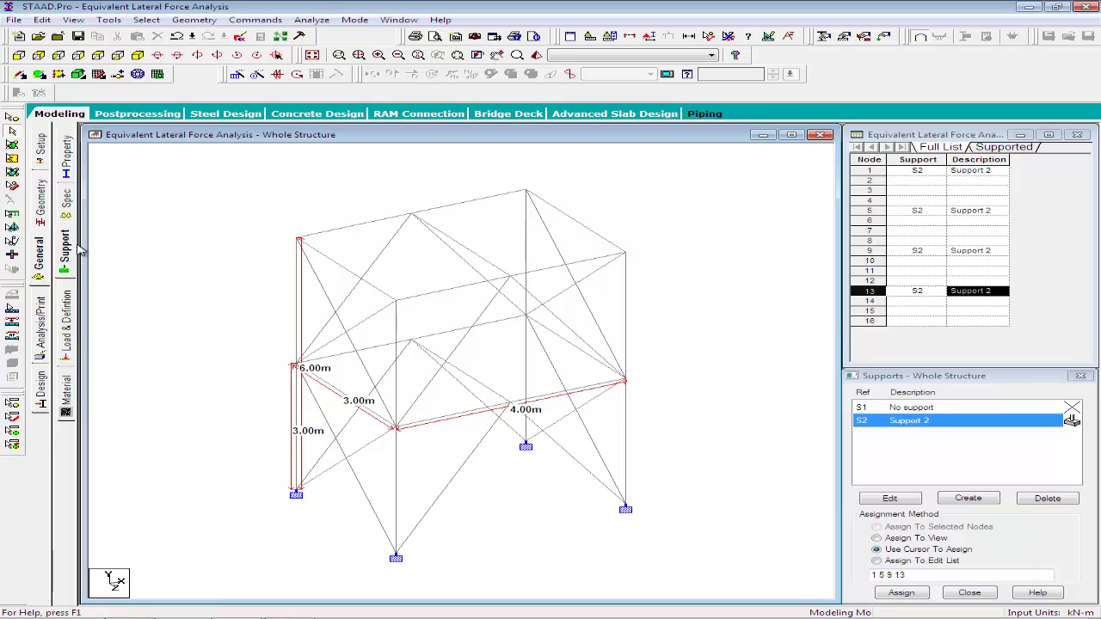
left_click(69, 204)
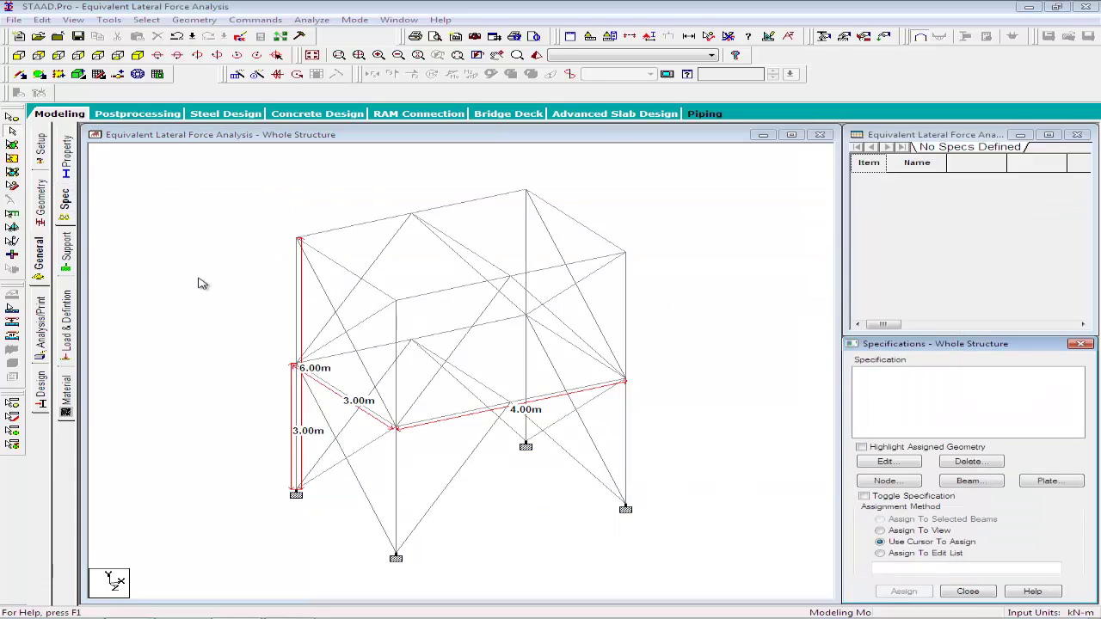
left_click(958, 481)
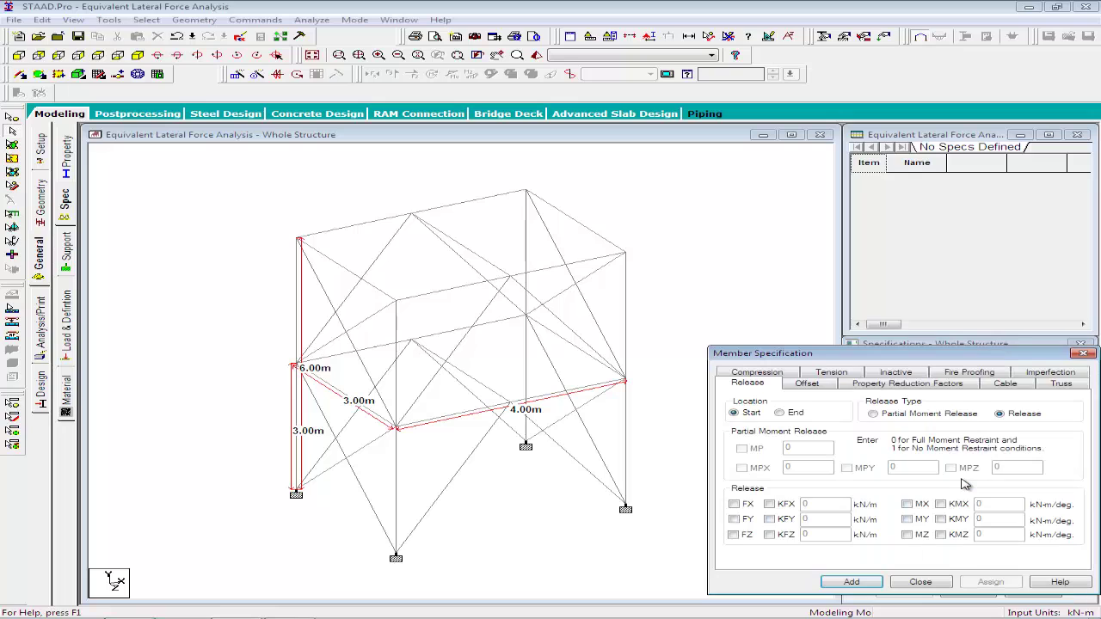
left_click(833, 373)
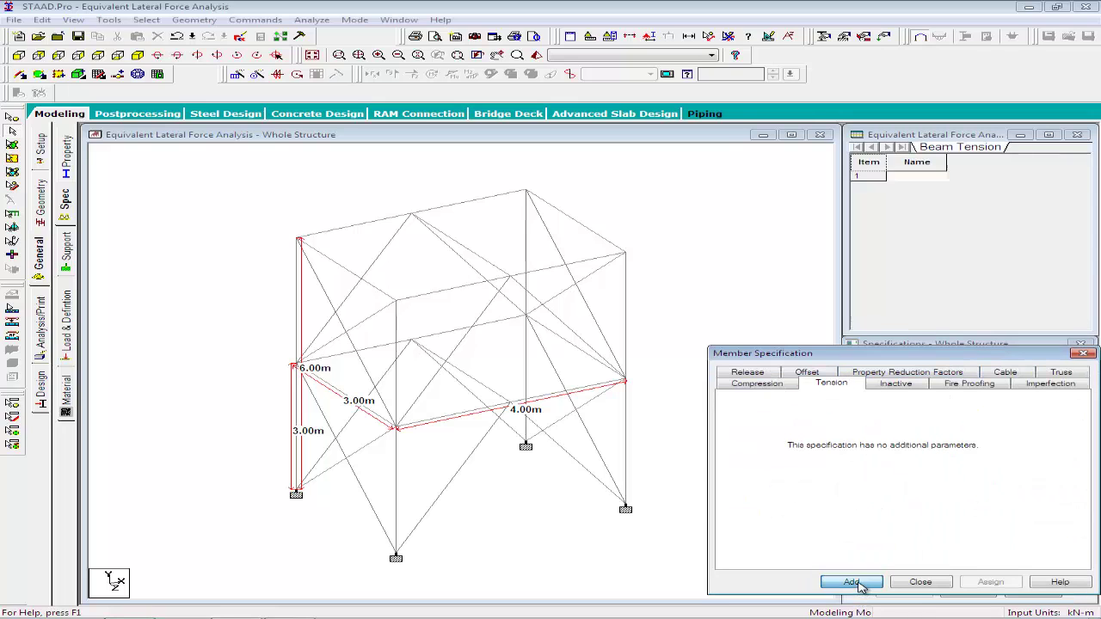
left_click(852, 582)
left_click_drag(320, 462, 342, 456)
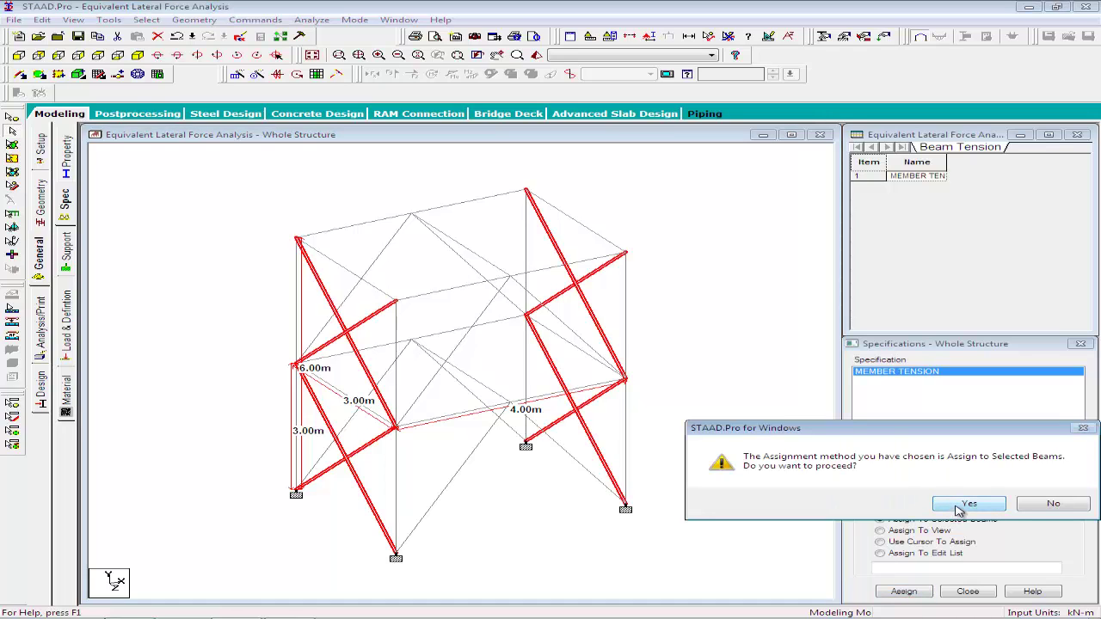
left_click(958, 508)
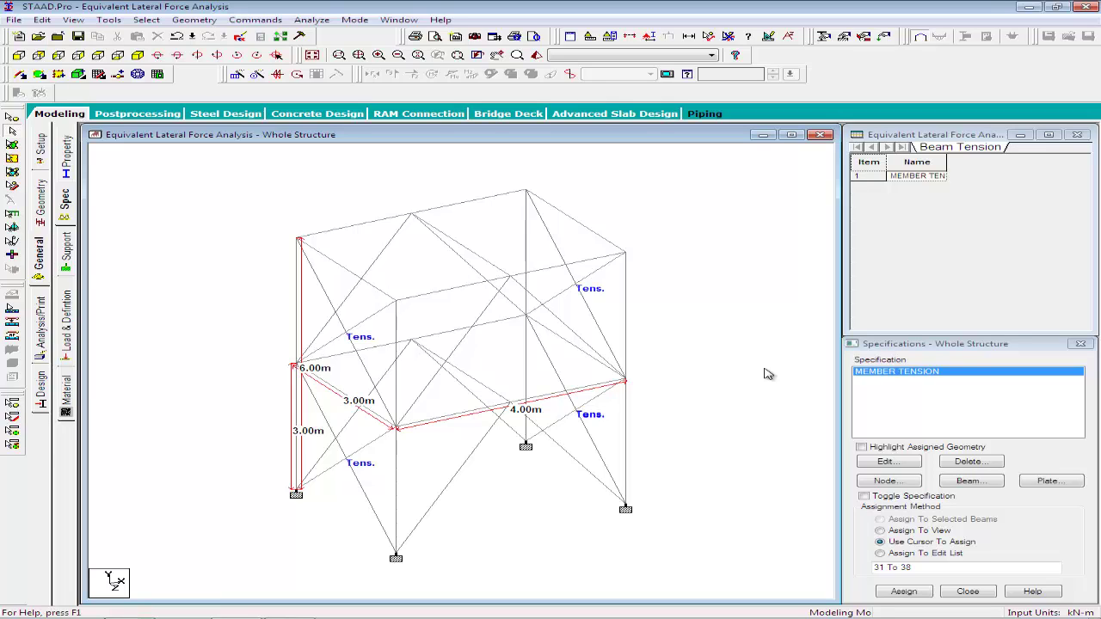
Step: Add a master/slave specification with node 2 as master and ZX instead of Rigid as the slaved direction
left_click(279, 22)
mouse_move(309, 151)
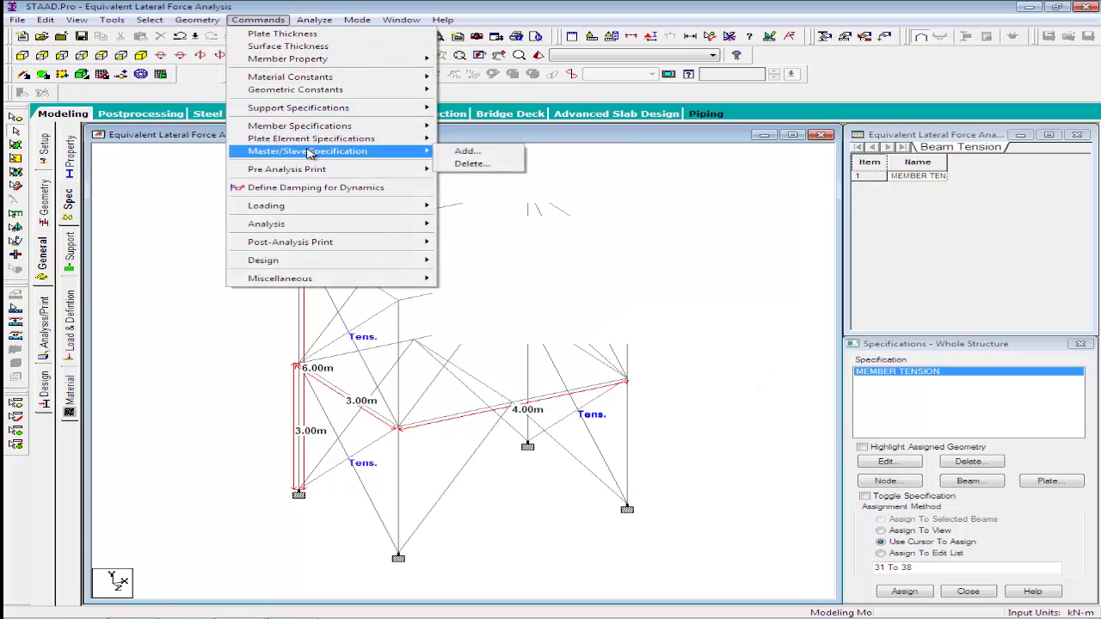
left_click(465, 152)
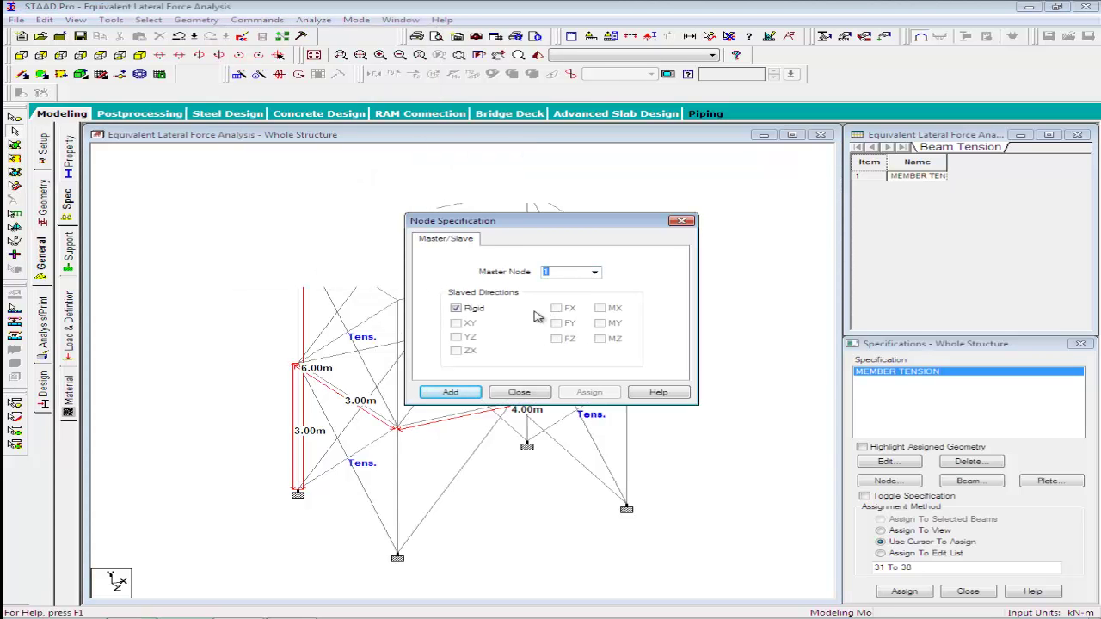
left_click(471, 309)
left_click(465, 355)
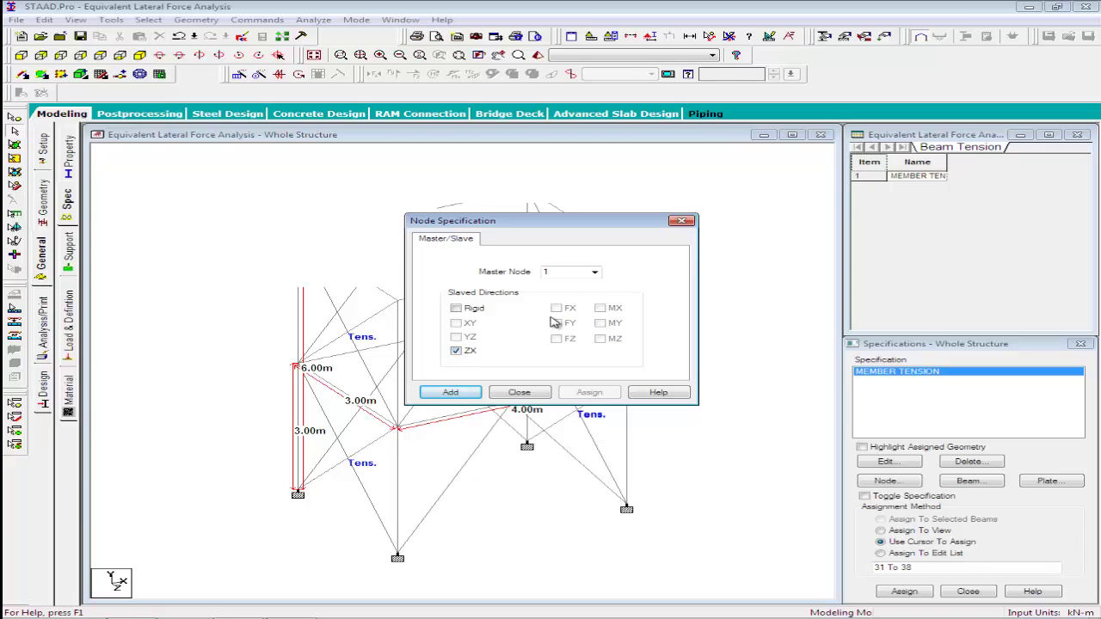
left_click(593, 272)
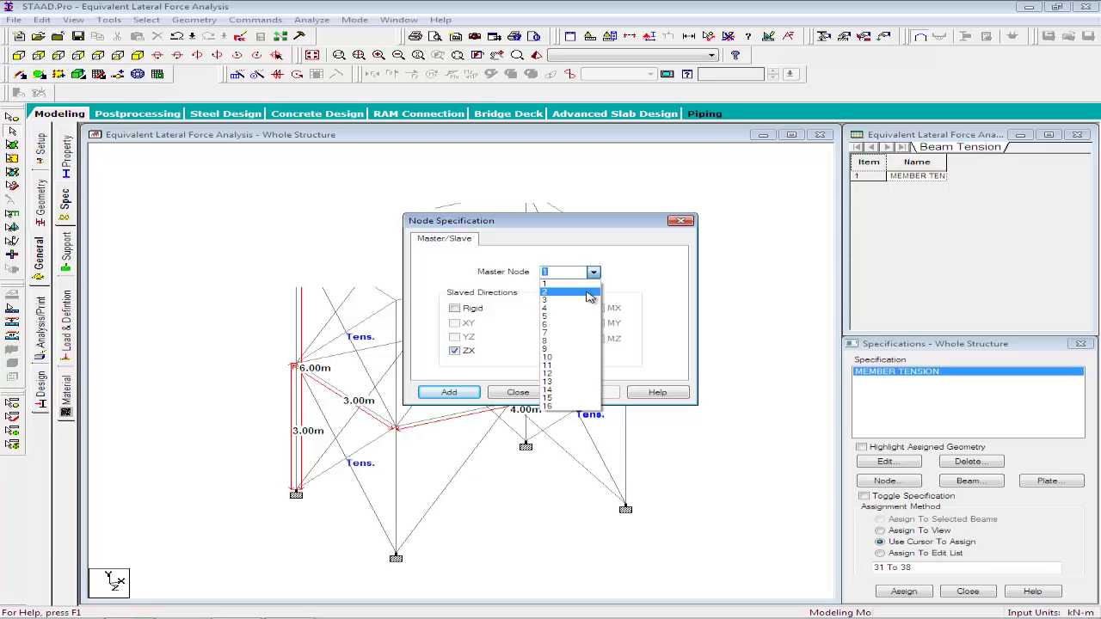
left_click(589, 297)
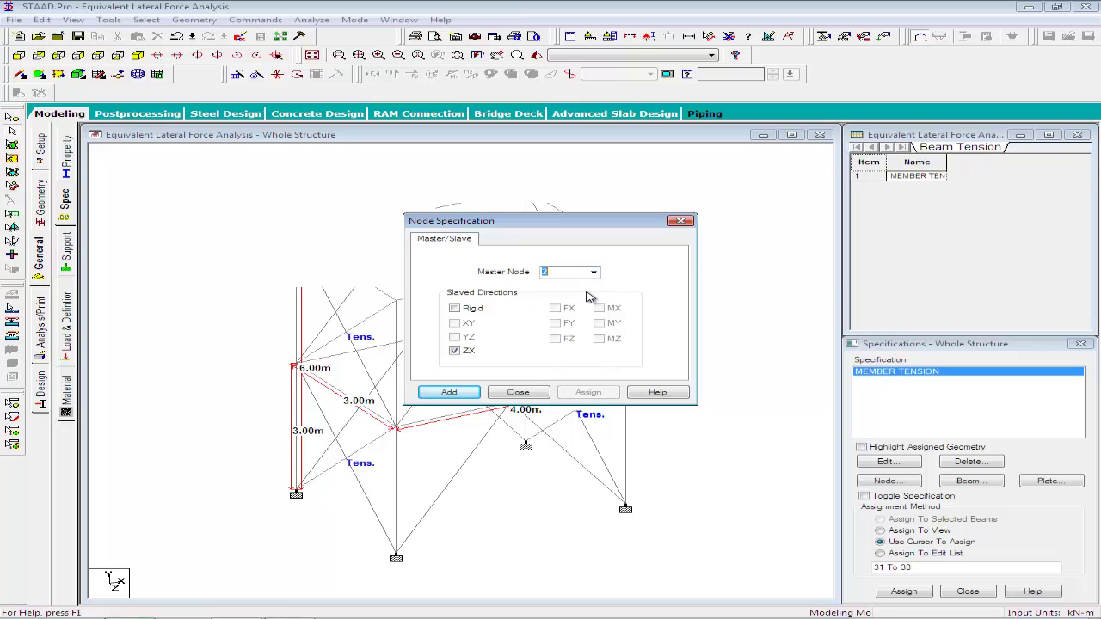
left_click(469, 393)
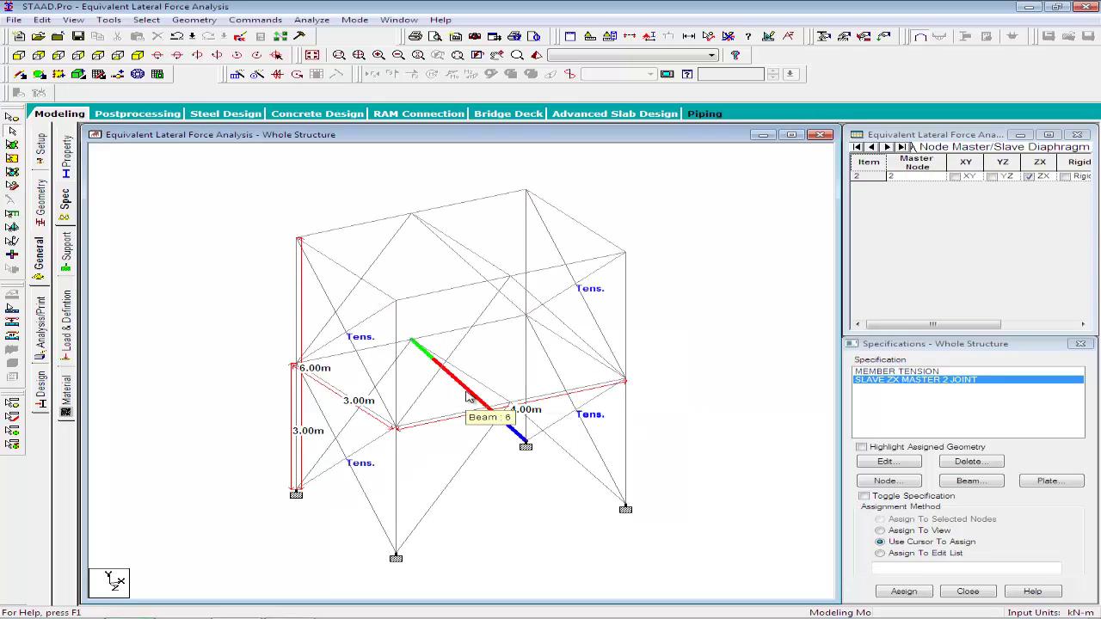
Step: Assign the ZX slave specification to the selected corner nodes of both floor levels, nodes 4, 6, 8, 10, 12, 14 and 16
left_click(525, 315)
left_click(625, 380, "ctrl")
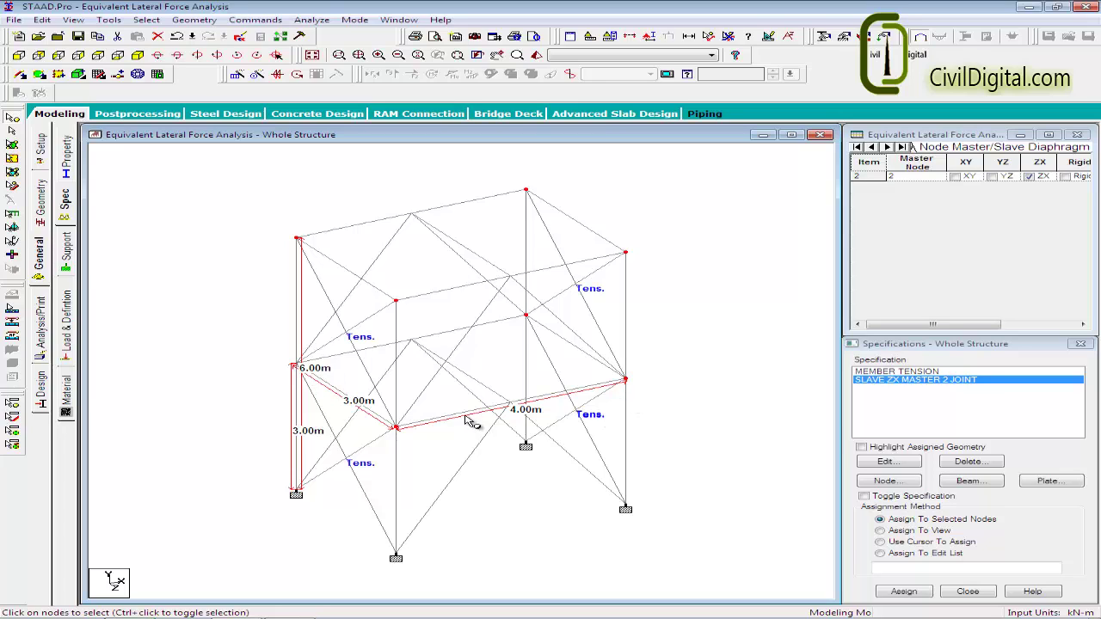
left_click(903, 592)
left_click(975, 499)
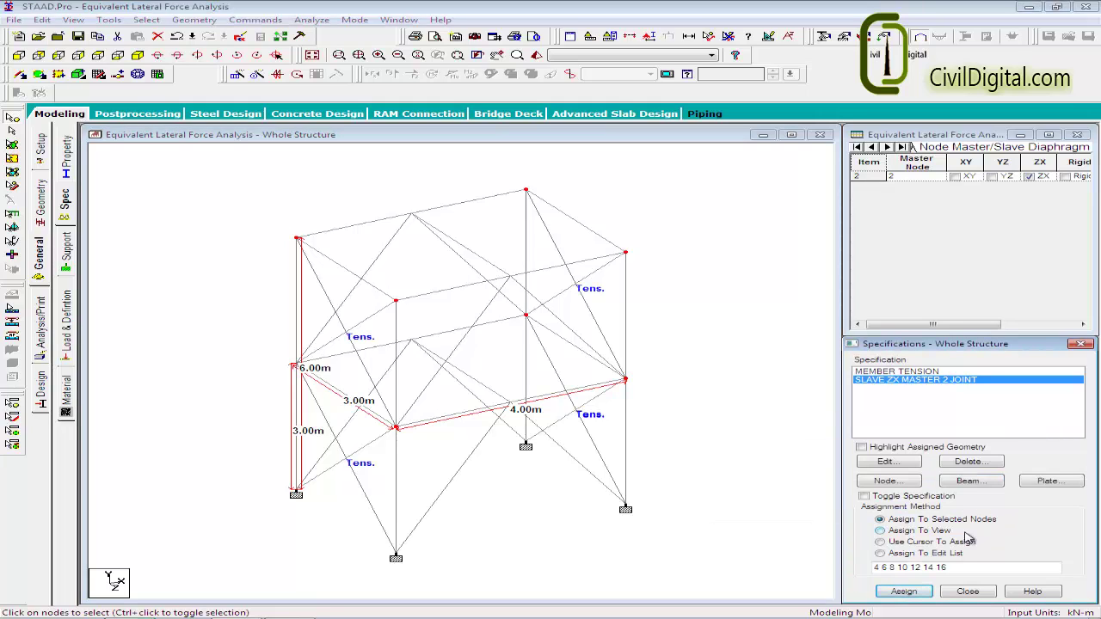
Step: Start a new seismic definition for the structure and set its type to IBC 2006
left_click(68, 322)
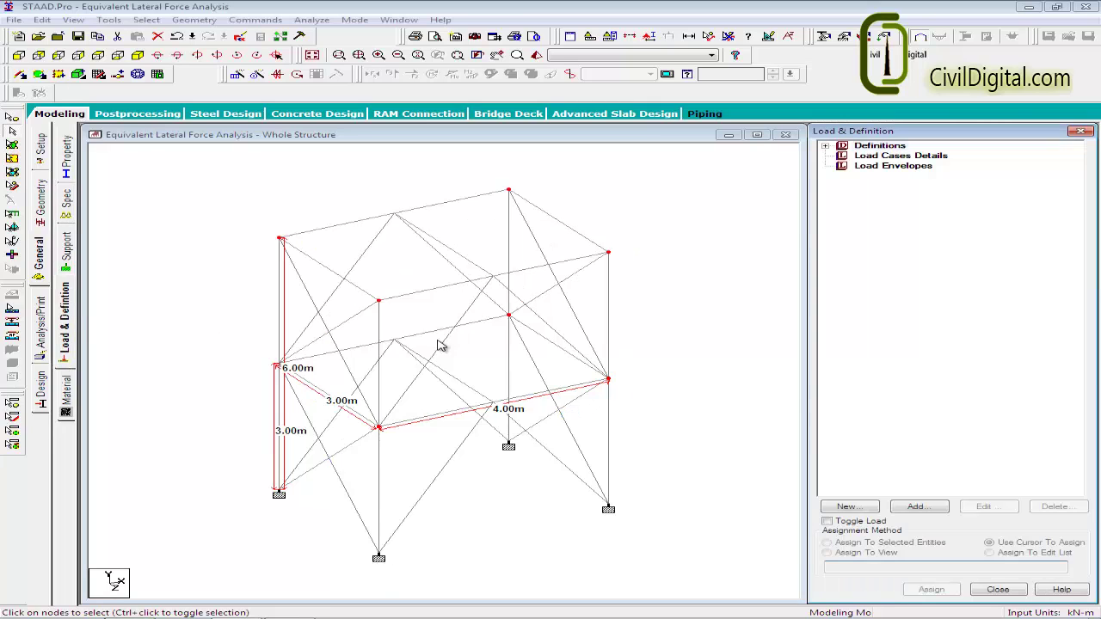
left_click(826, 149)
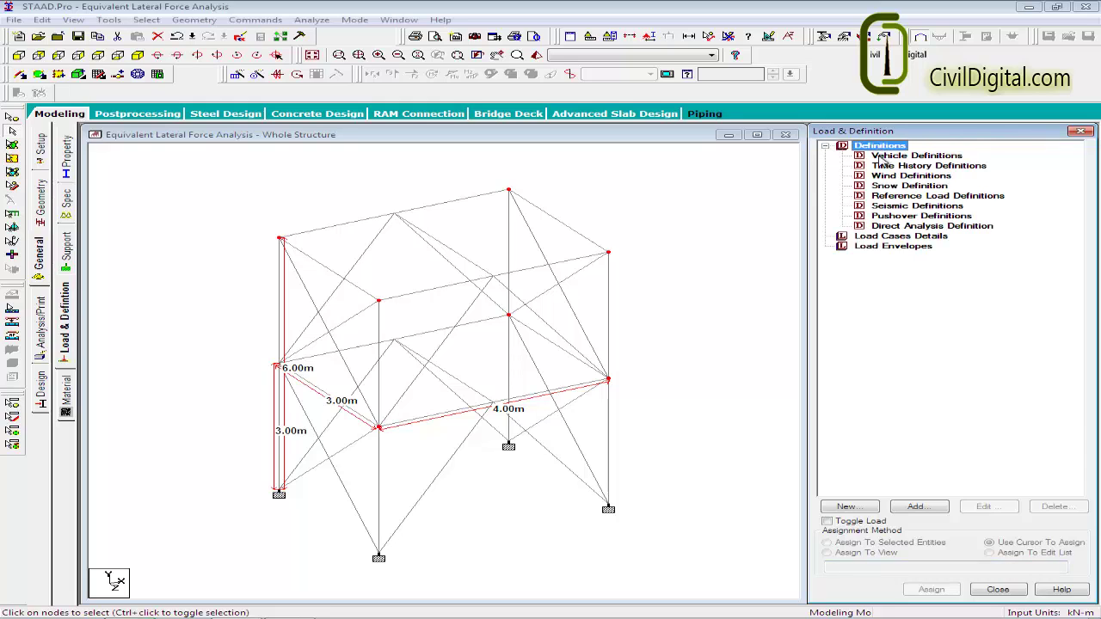
left_click(894, 207)
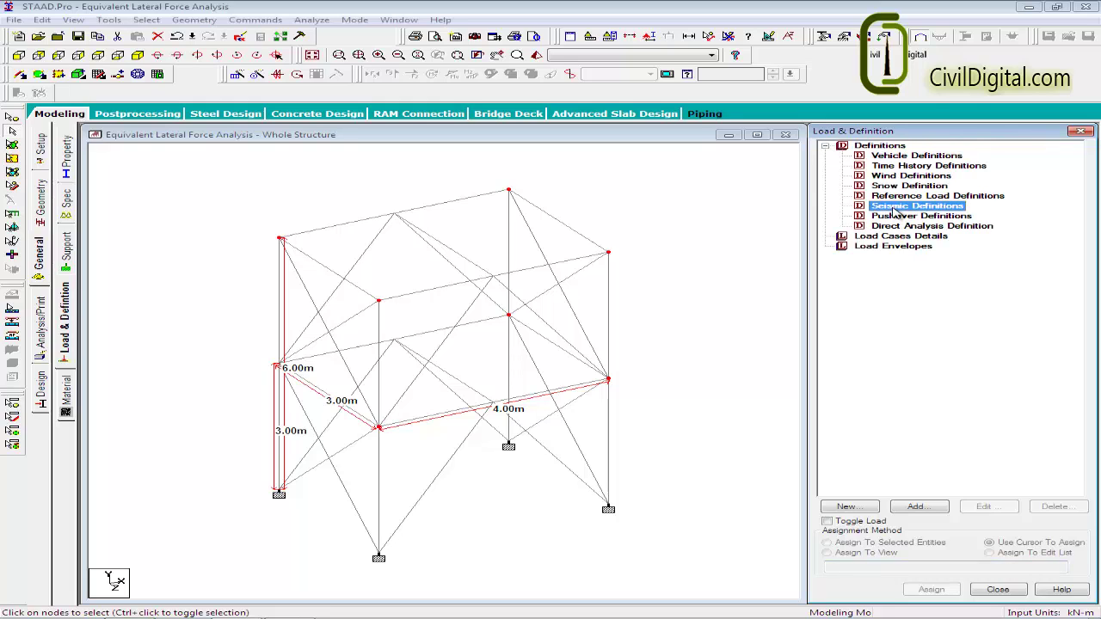
left_click(926, 512)
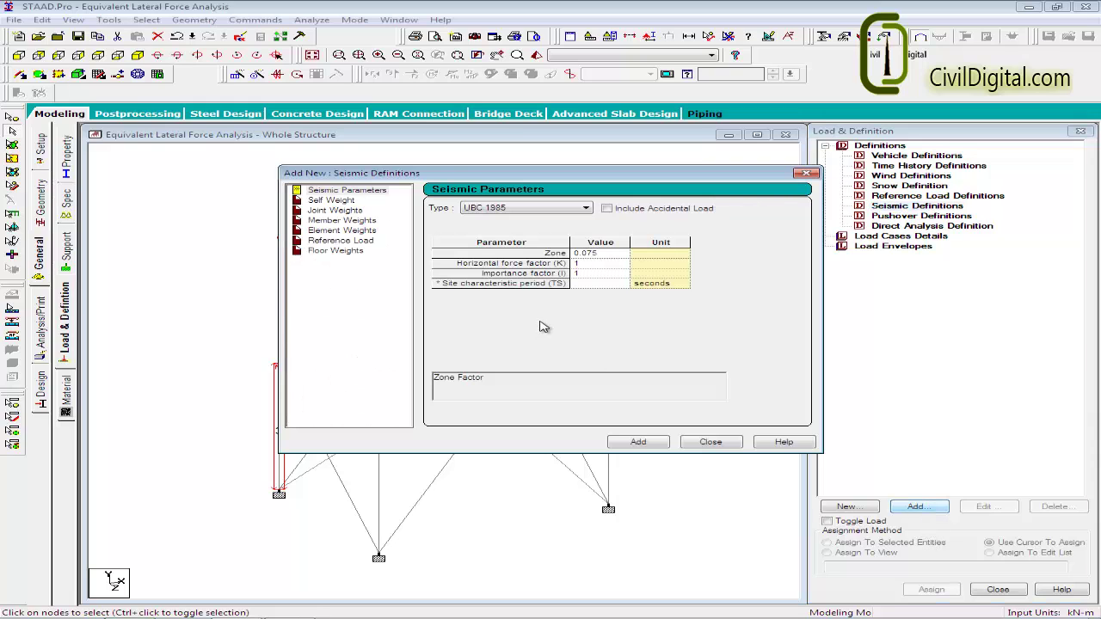
left_click(548, 214)
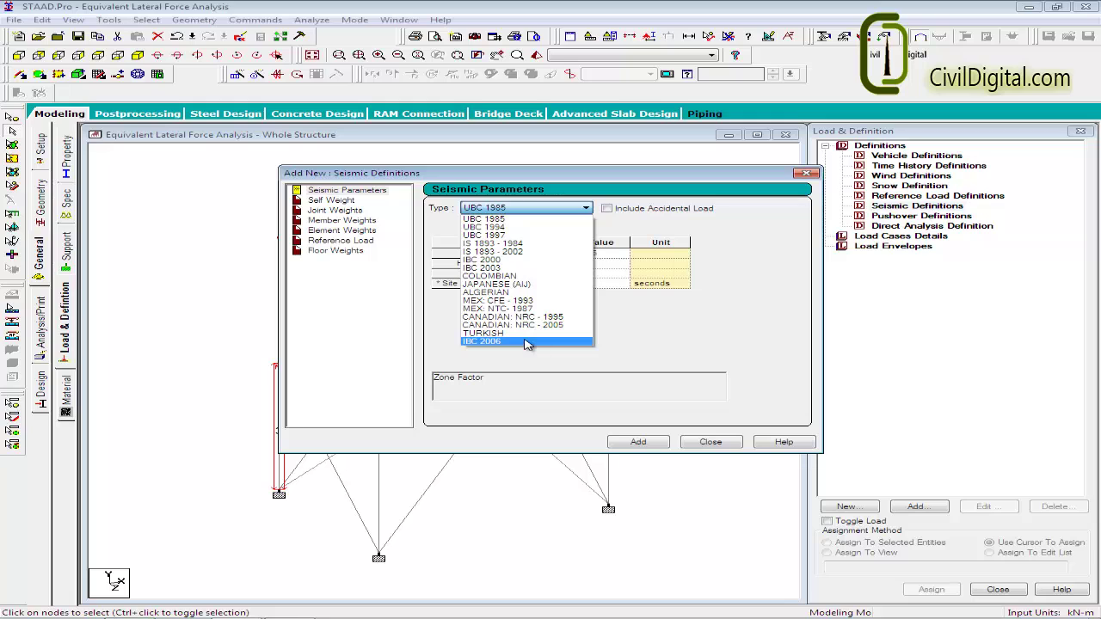
left_click(527, 342)
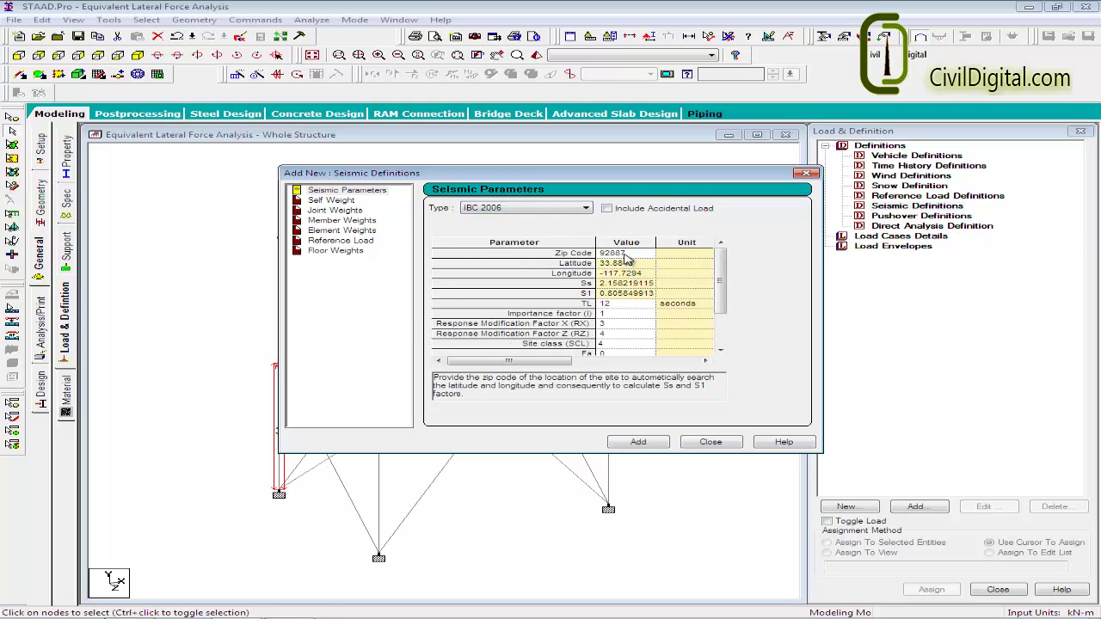
Step: Set the Response Modification Factor X (RX) to 4 in the IBC 2006 seismic parameters
left_click(626, 254)
left_click(627, 253)
left_click(626, 315)
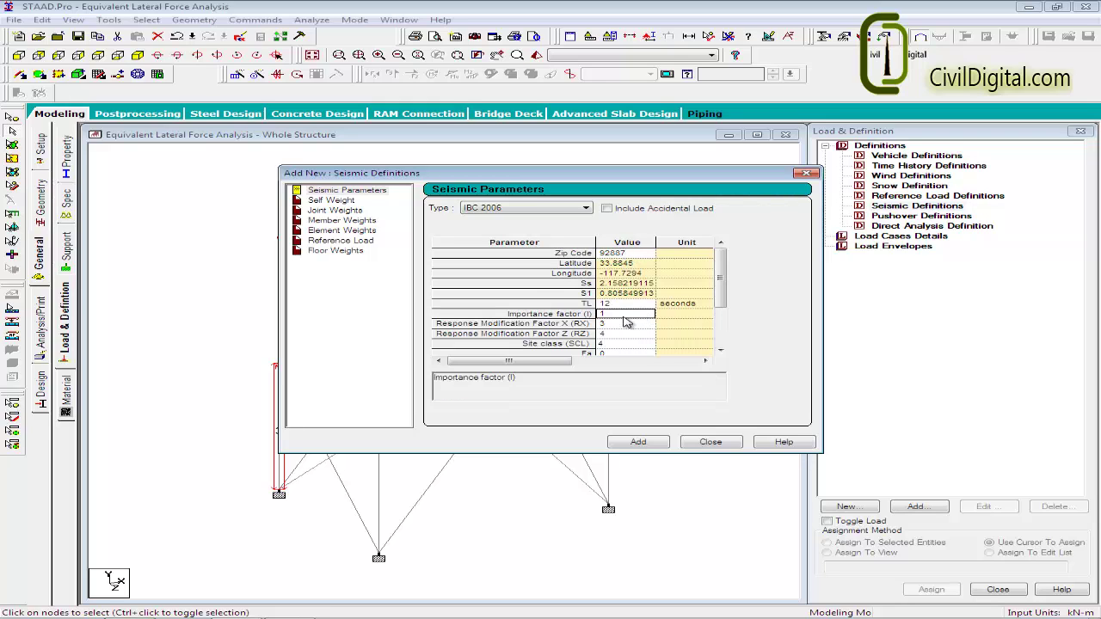
left_click(615, 324)
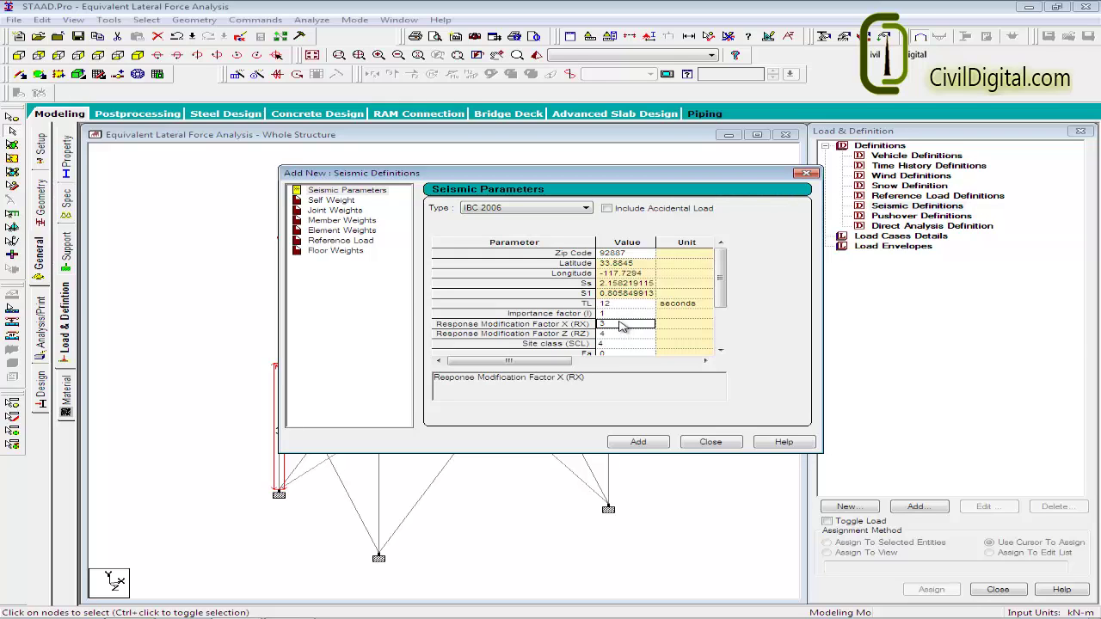
type("4")
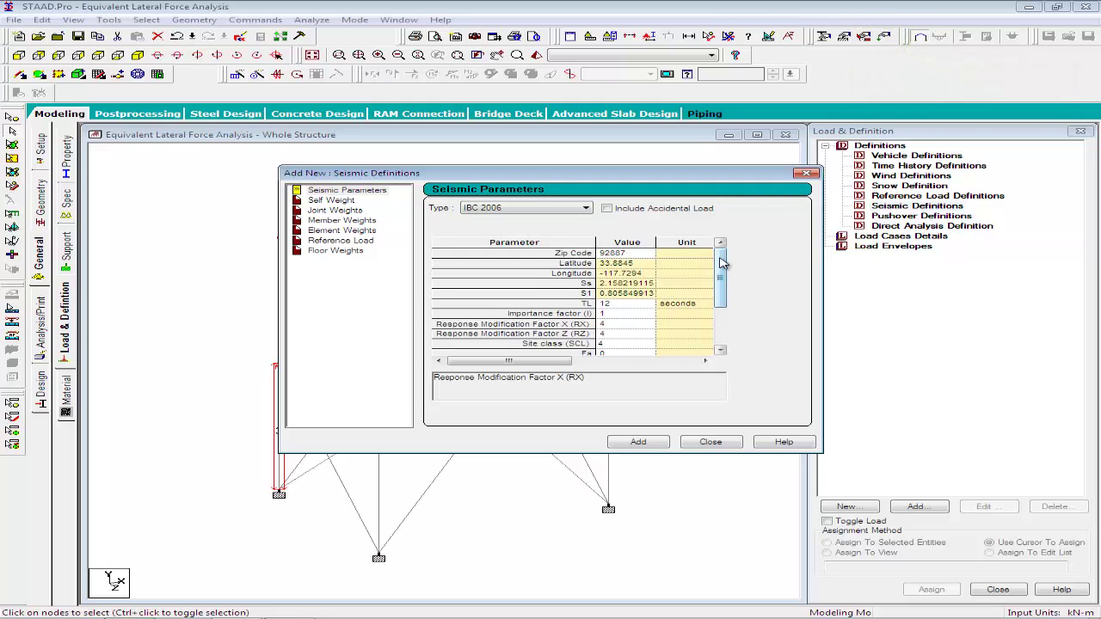
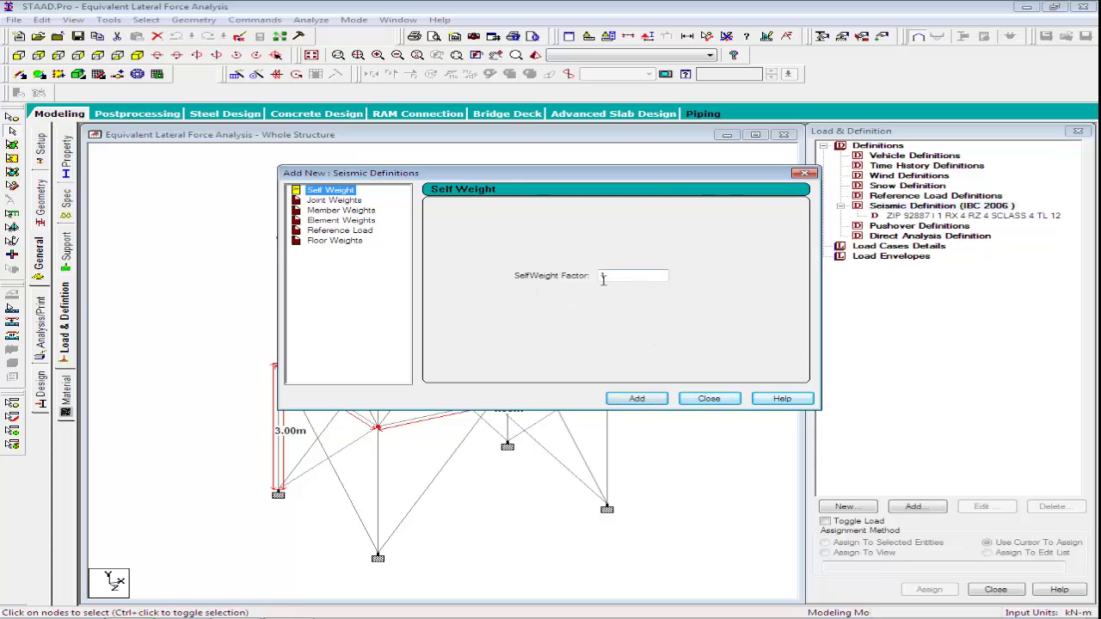
Step: Add a self weight with factor 1 to the seismic definition and decline the auto save
left_click(636, 399)
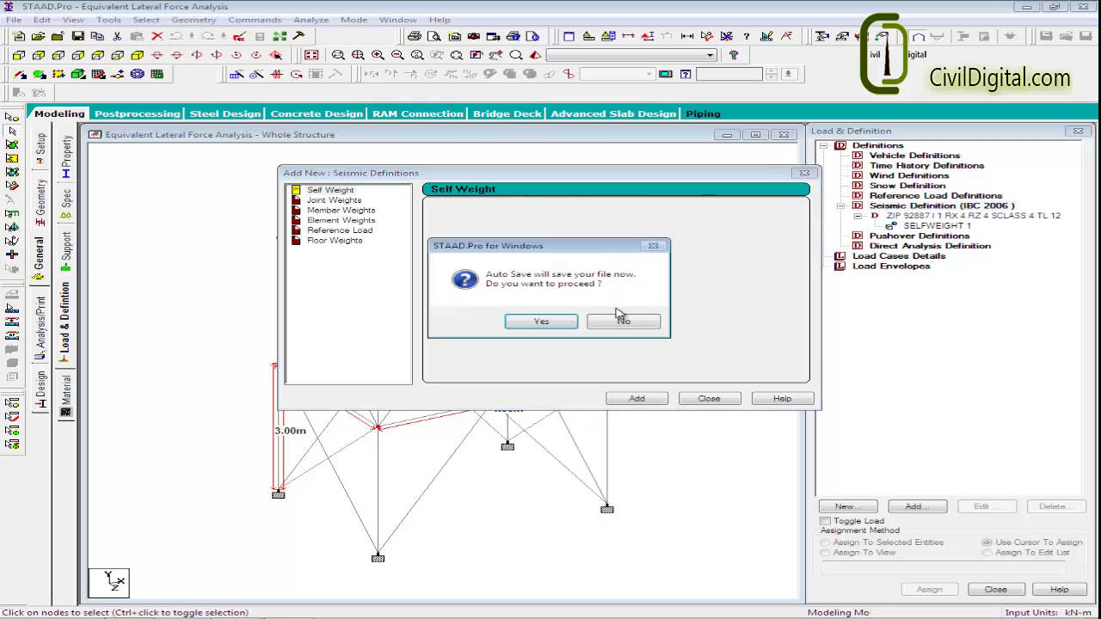
left_click(623, 321)
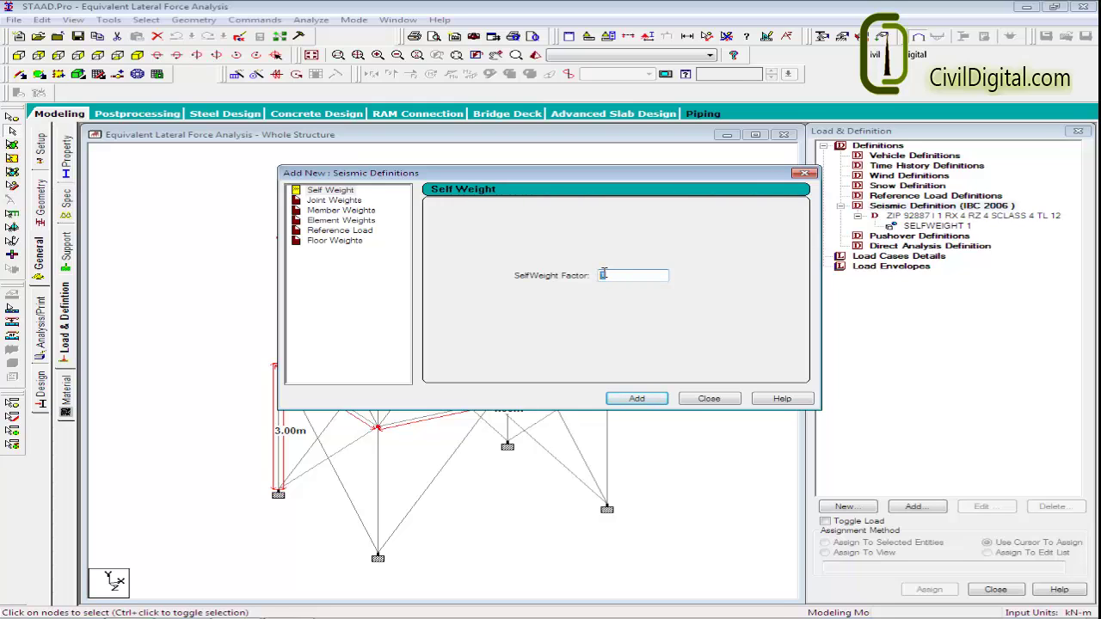
Step: Add a floor weight of 3 kN/m2 to the seismic definition for the Y range from 1.5 to 3.5 m
left_click(344, 242)
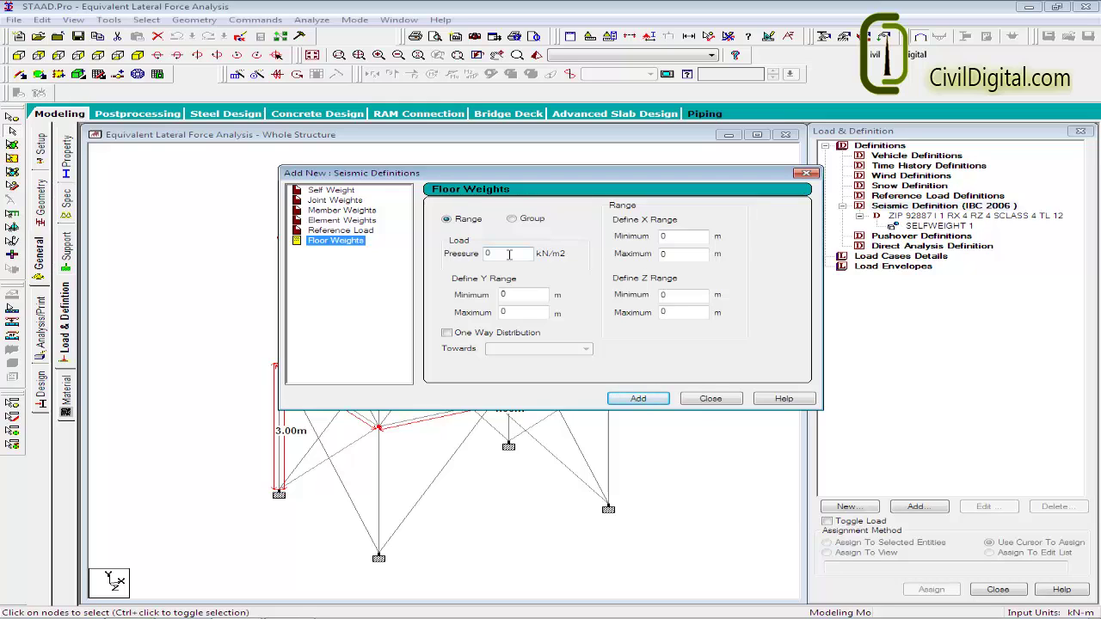
left_click_drag(488, 182, 817, 187)
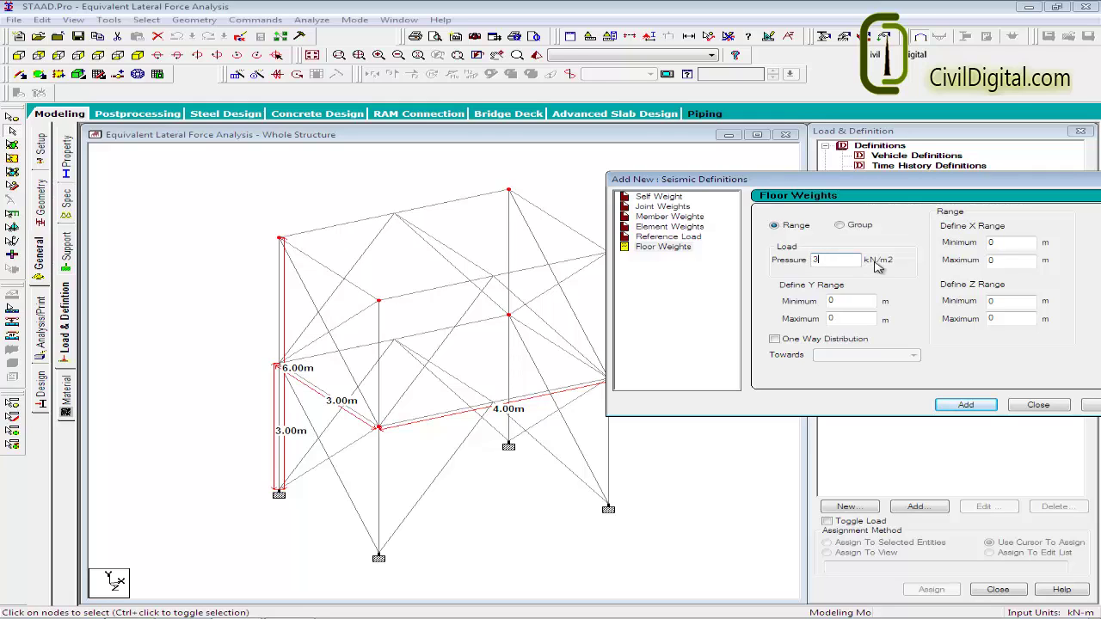
left_click(831, 301)
type("1.5")
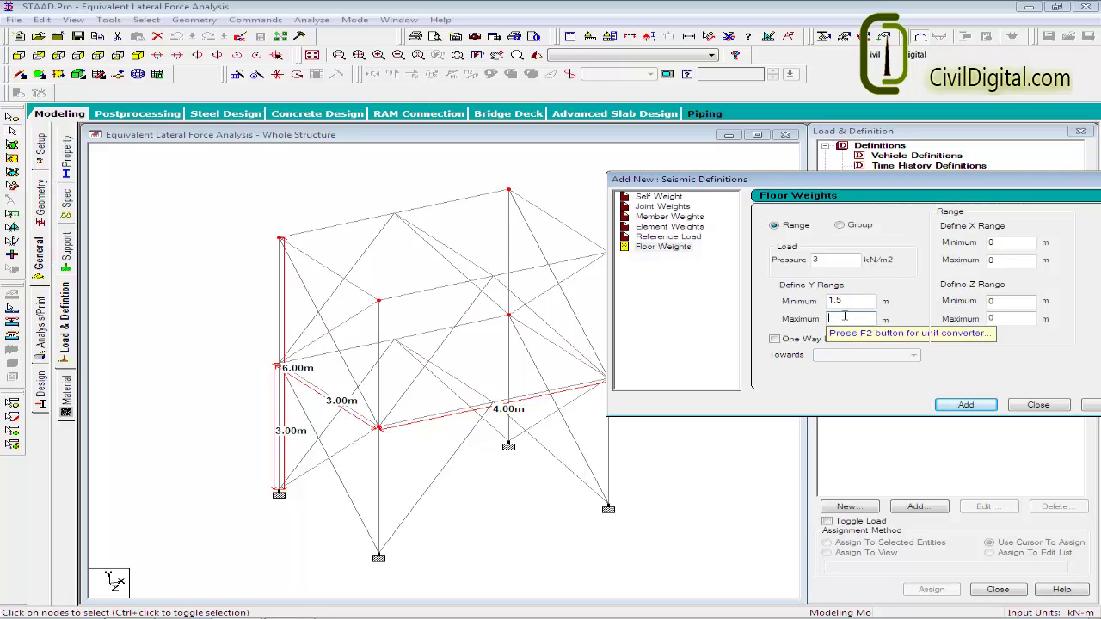
key("BackSpace")
type("3.5")
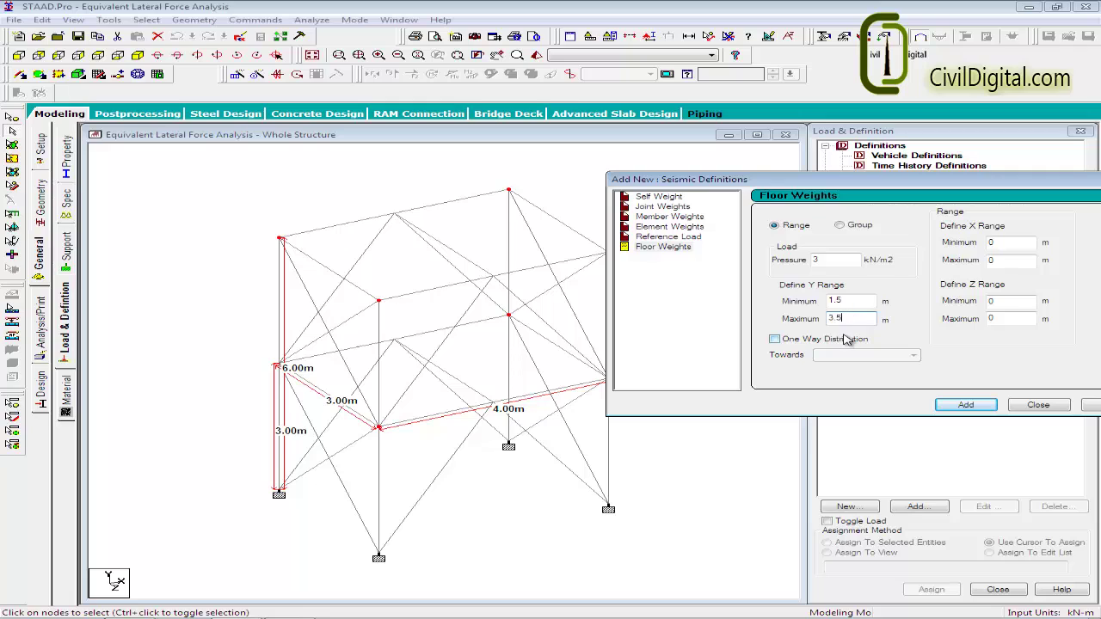
left_click(959, 413)
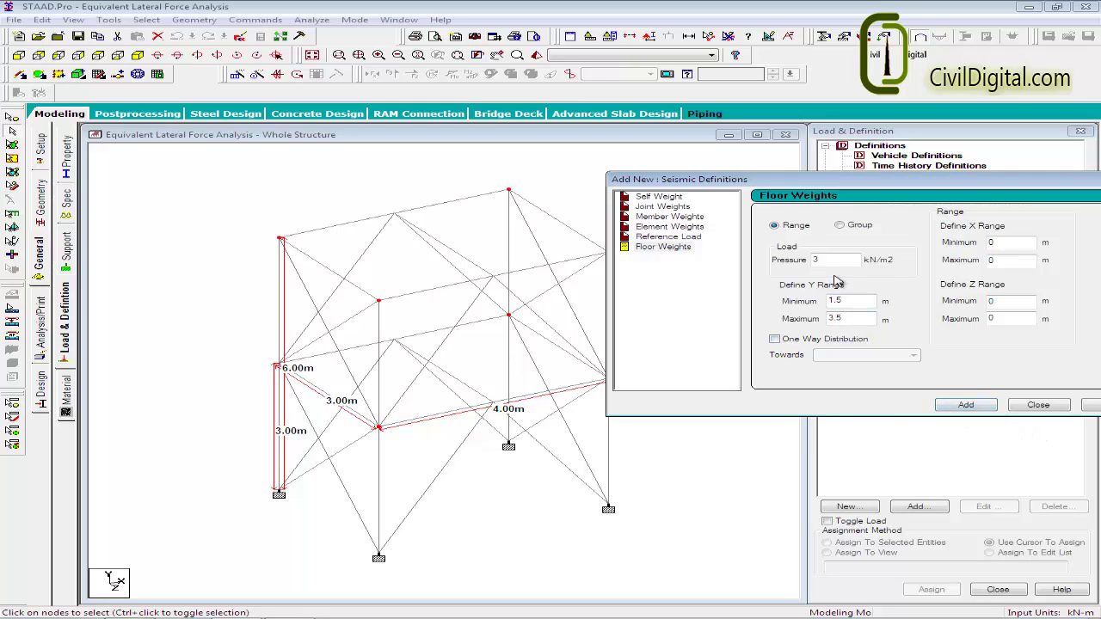
Step: Add a second floor weight of 2 kN/m2 for the Y range from 3.5 to 6.5 m and finish the seismic definition's weights
left_click_drag(831, 264, 809, 264)
left_click_drag(849, 300, 785, 301)
type("3.")
left_click_drag(859, 318, 789, 320)
type("6.5")
left_click(967, 406)
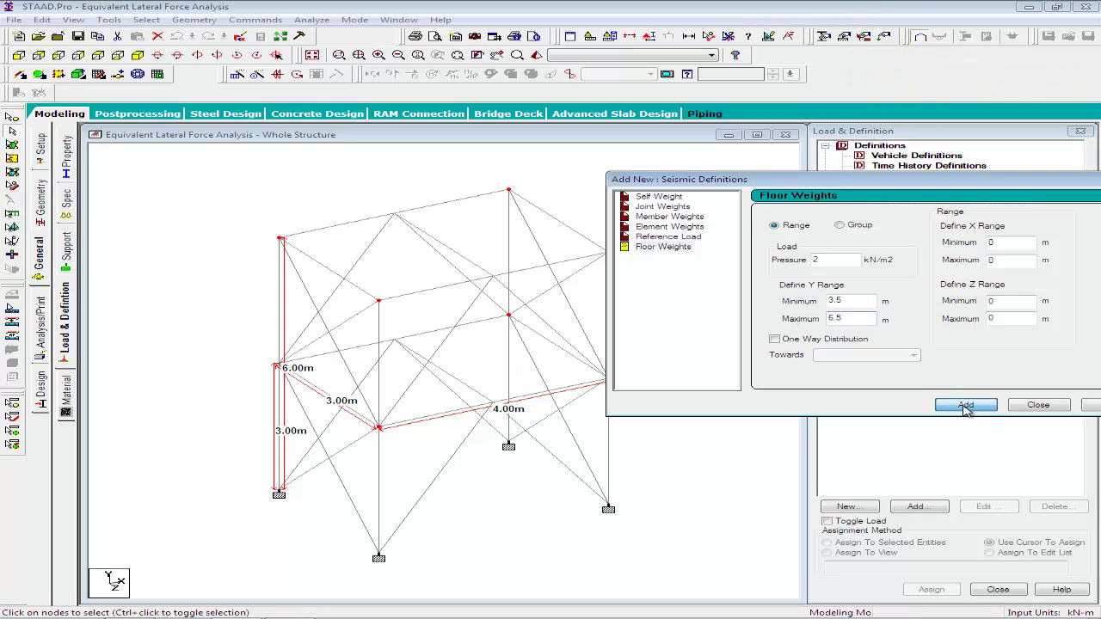
left_click(1039, 405)
left_click(859, 217)
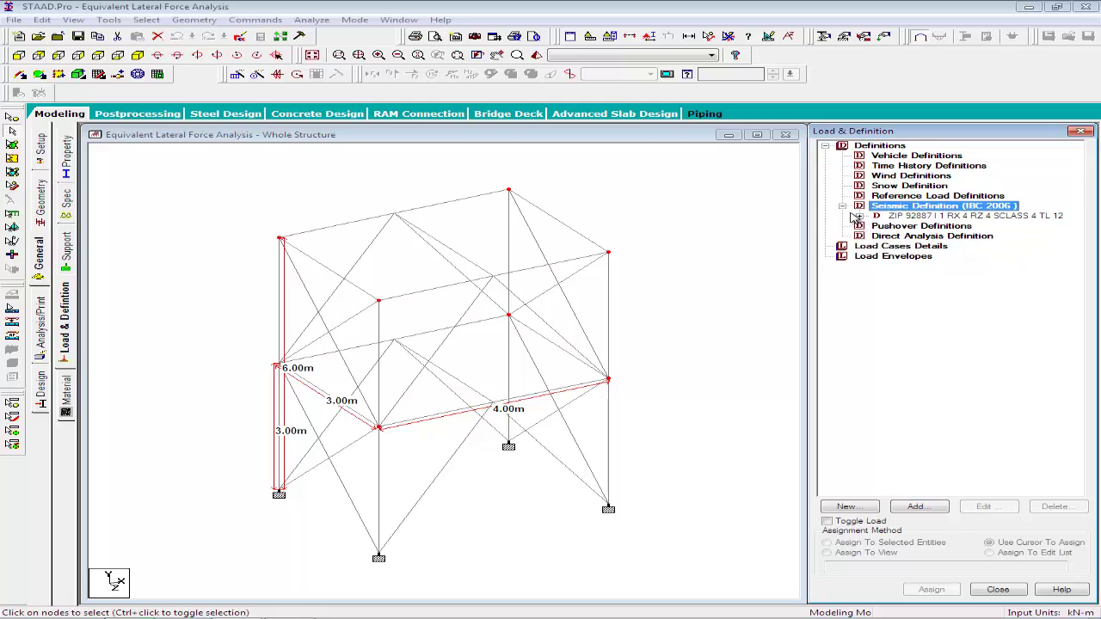
left_click(859, 215)
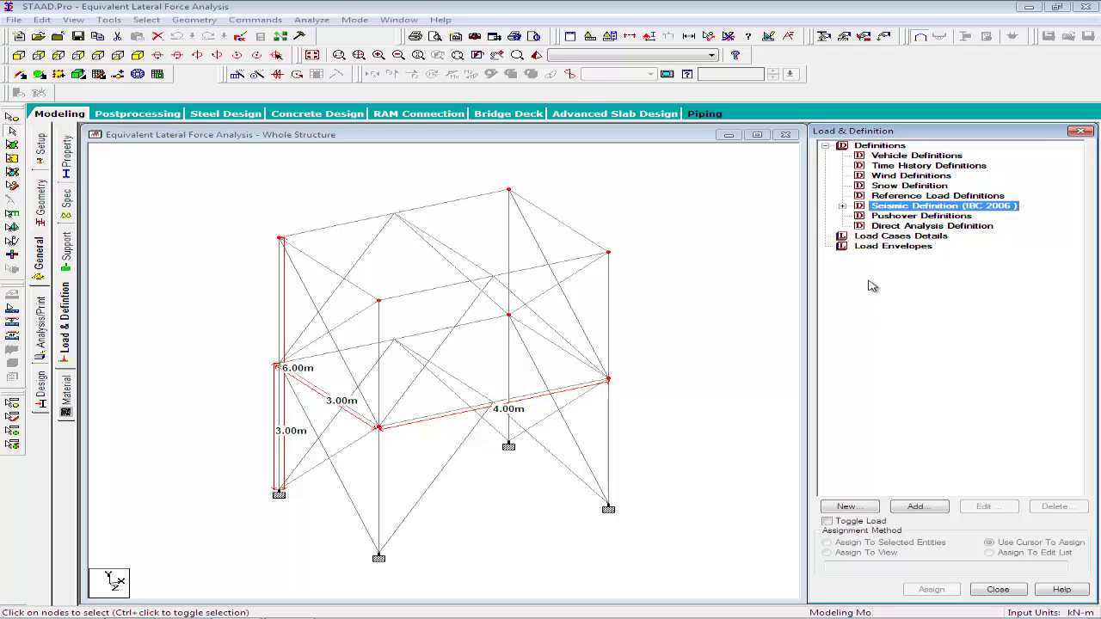
Step: Add primary load case 1 with the Seismic loading type and the title LOAD CASE 1
left_click(875, 237)
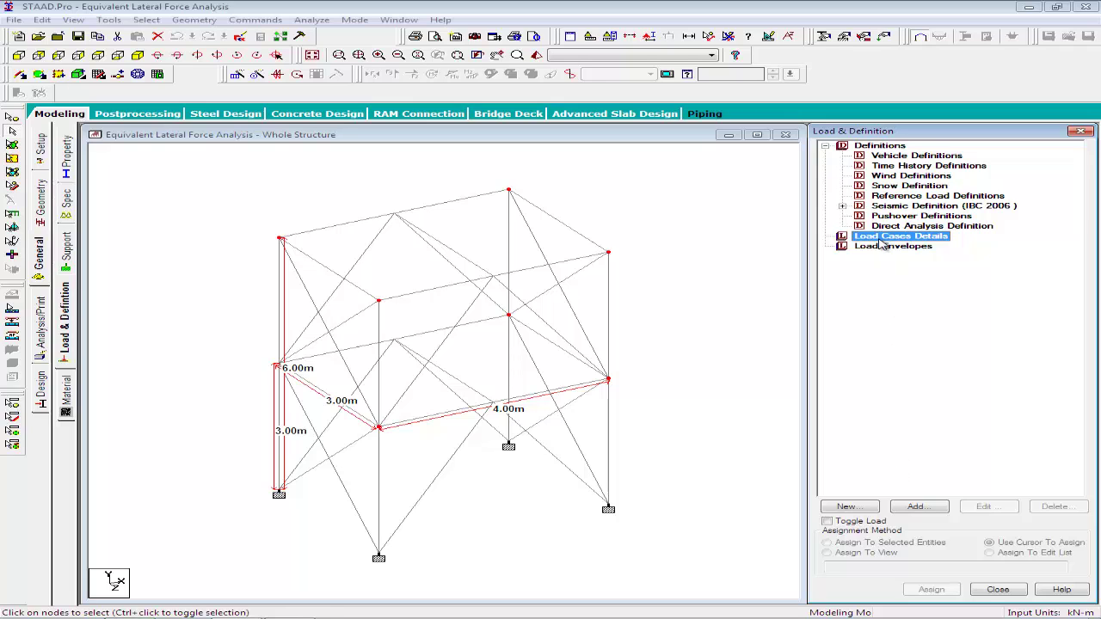
left_click(917, 507)
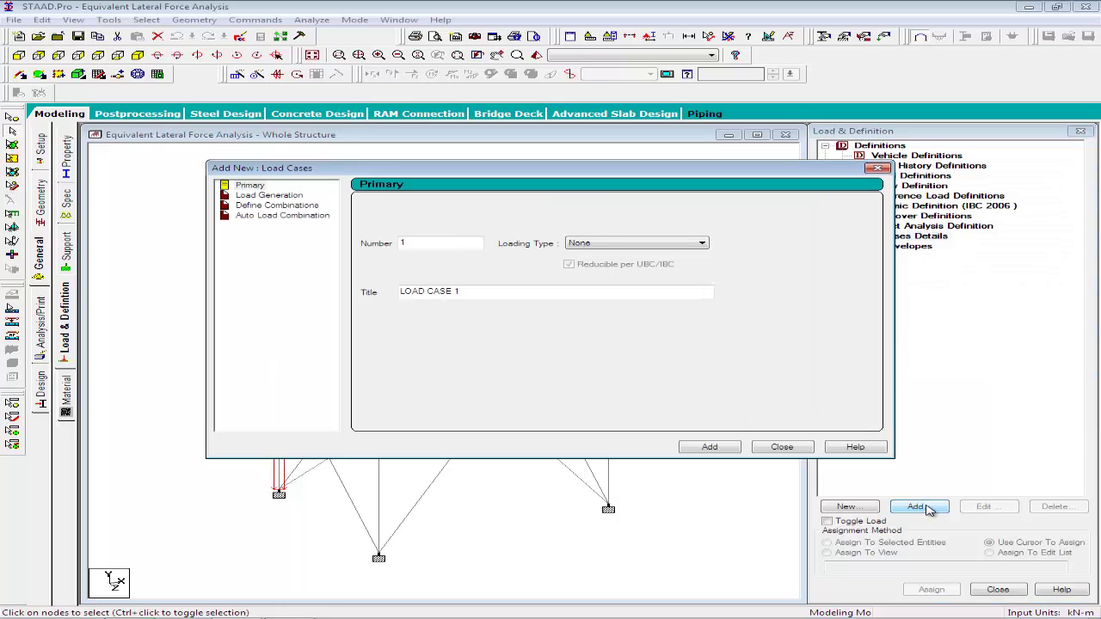
left_click(636, 245)
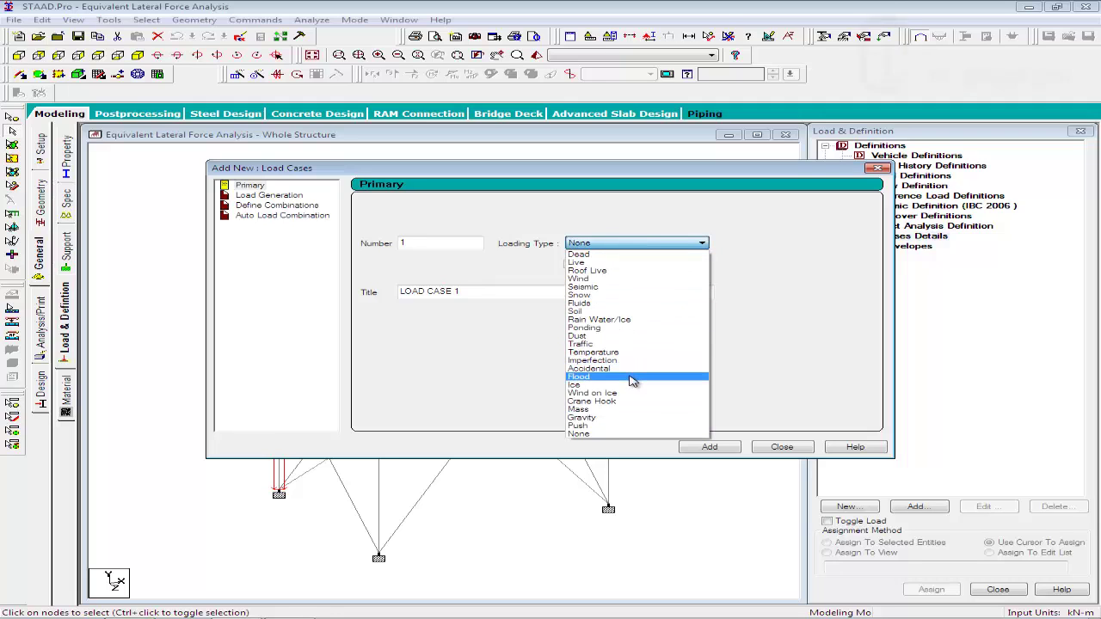
left_click(620, 288)
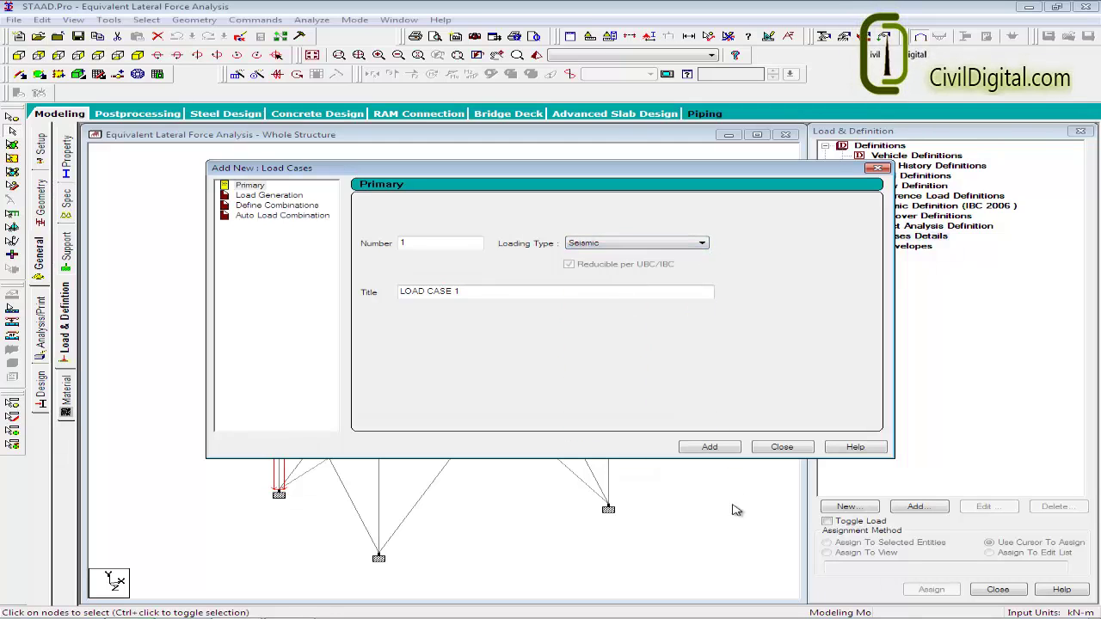
left_click(713, 448)
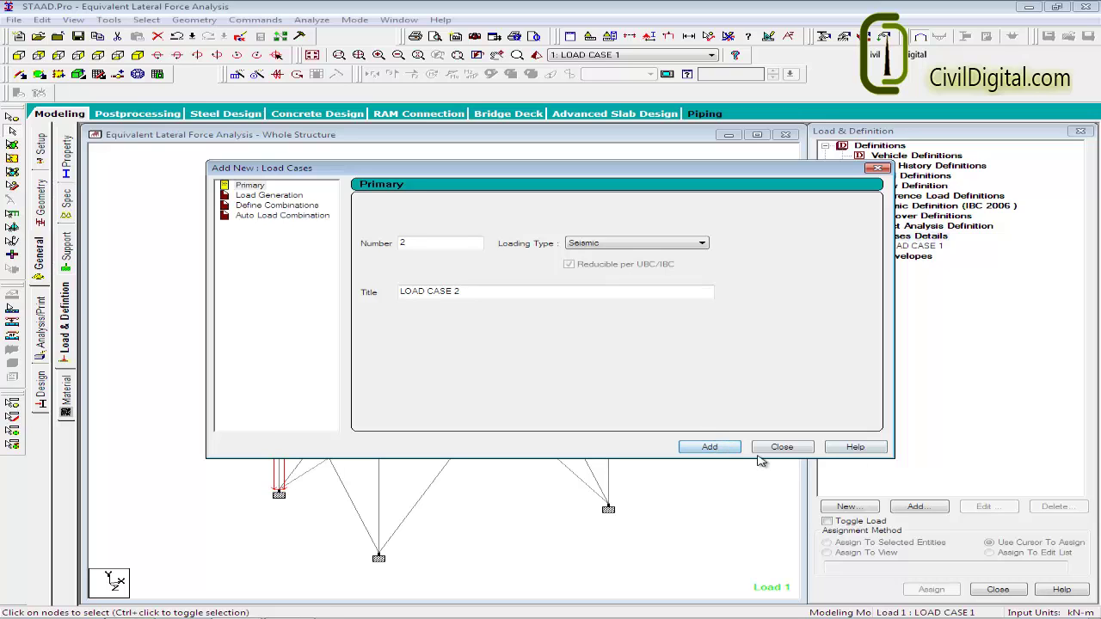
left_click(779, 448)
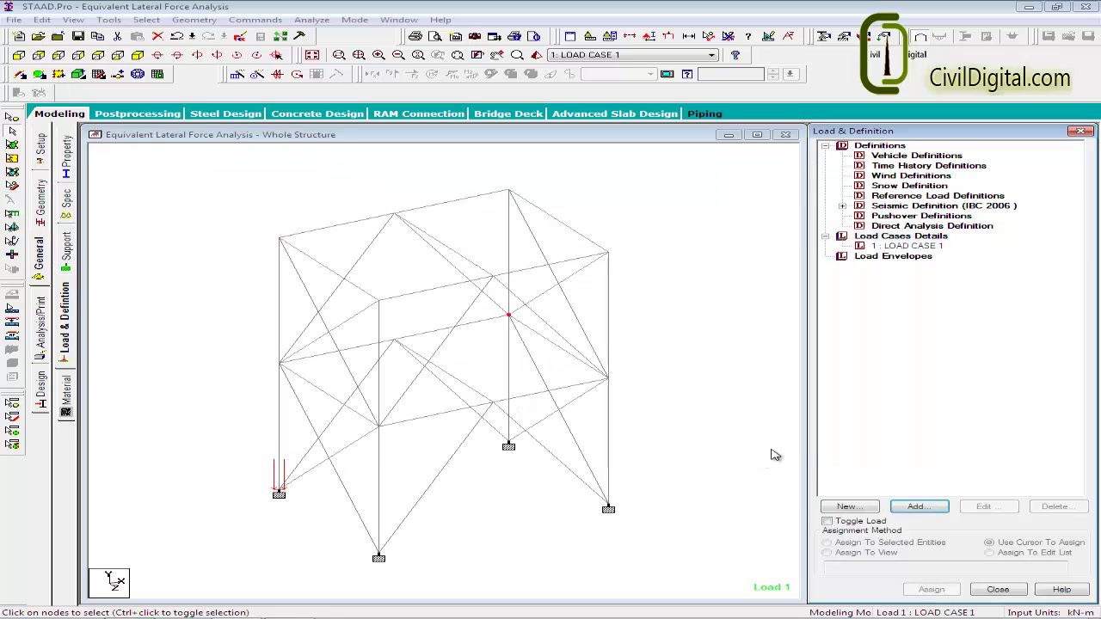
Step: Add an X-direction seismic load with factor 1 to load case 1, including an accidental torsion moment multiplying factor of 1
left_click(910, 248)
left_click(918, 508)
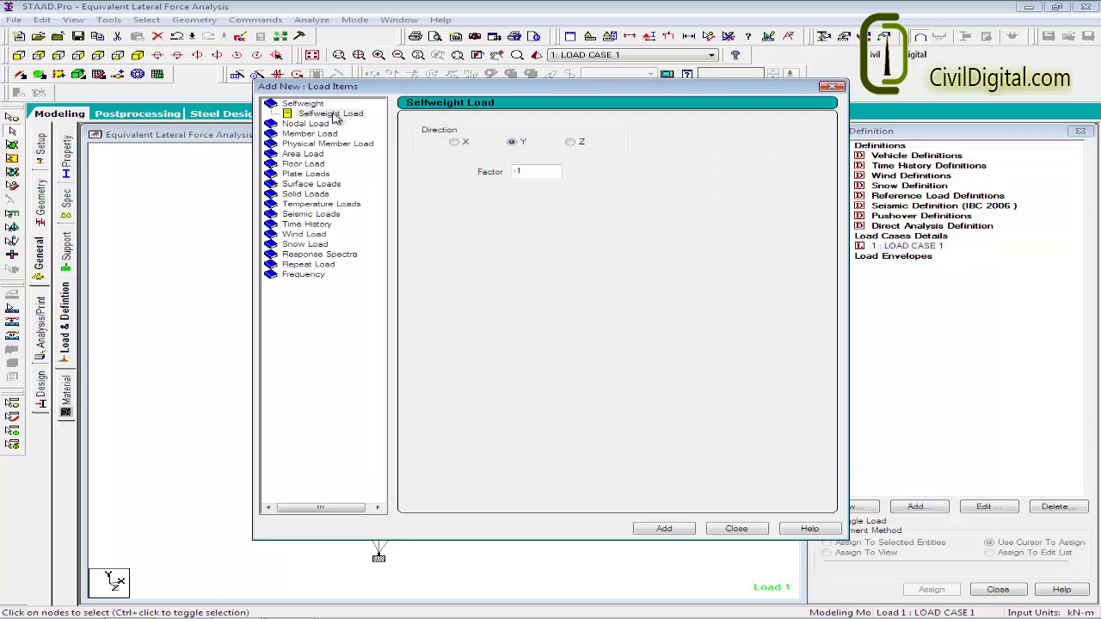
left_click(315, 215)
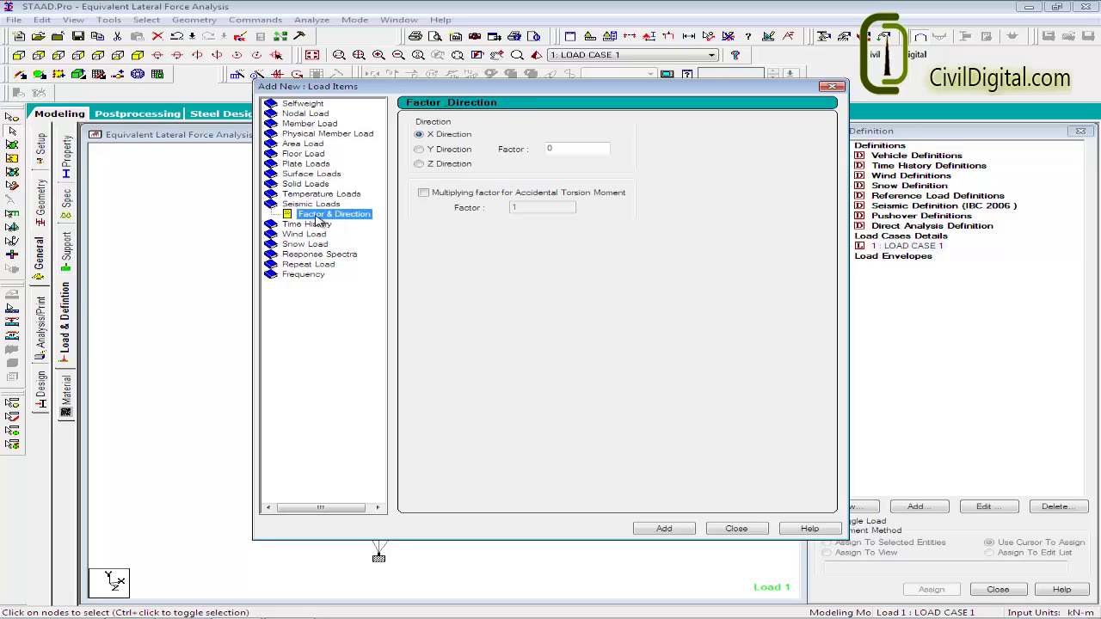
double_click(604, 146)
type("1")
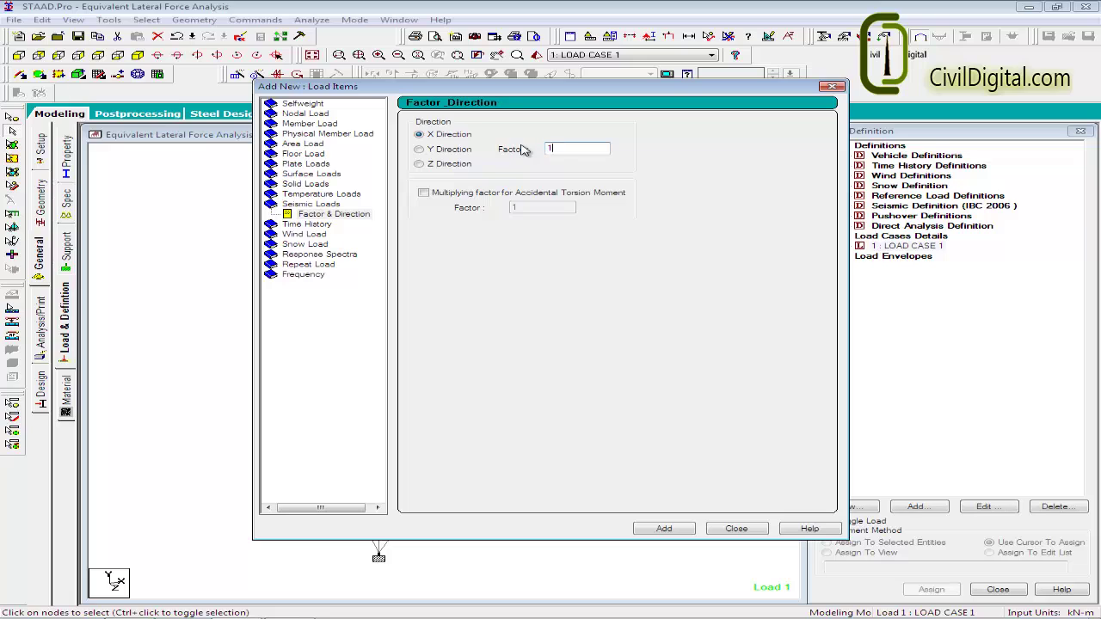
left_click(479, 195)
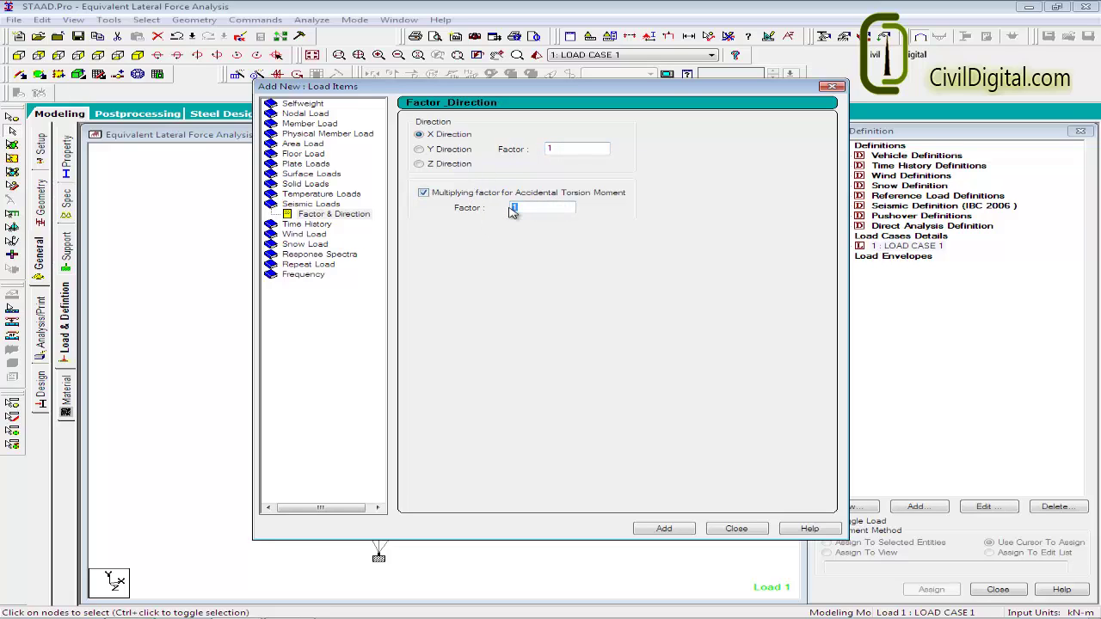
left_click(514, 208)
left_click(670, 528)
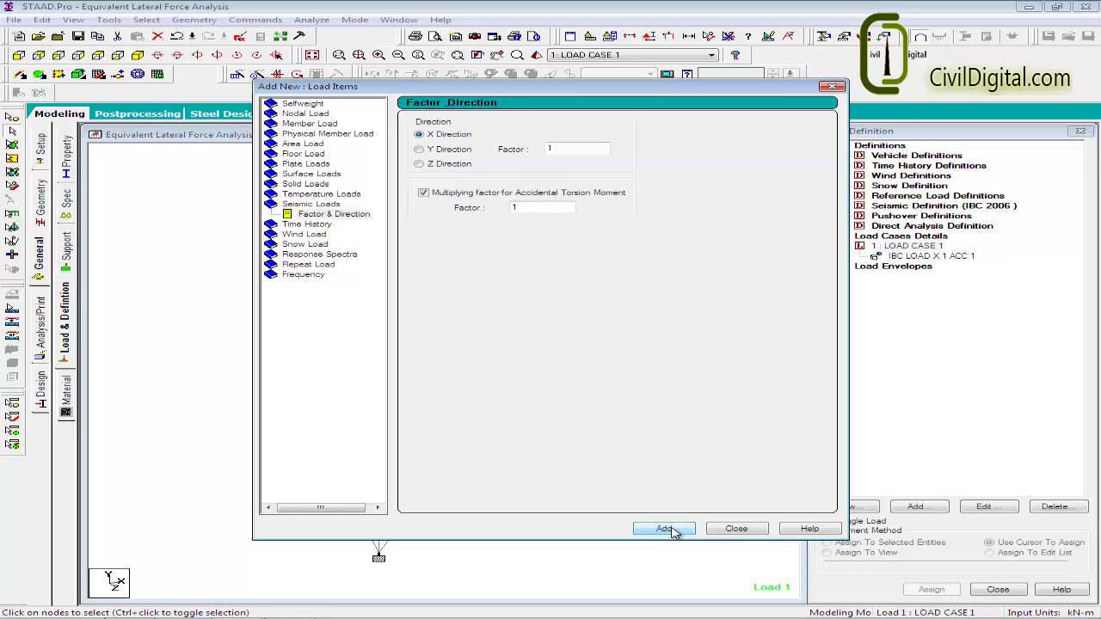
left_click(738, 530)
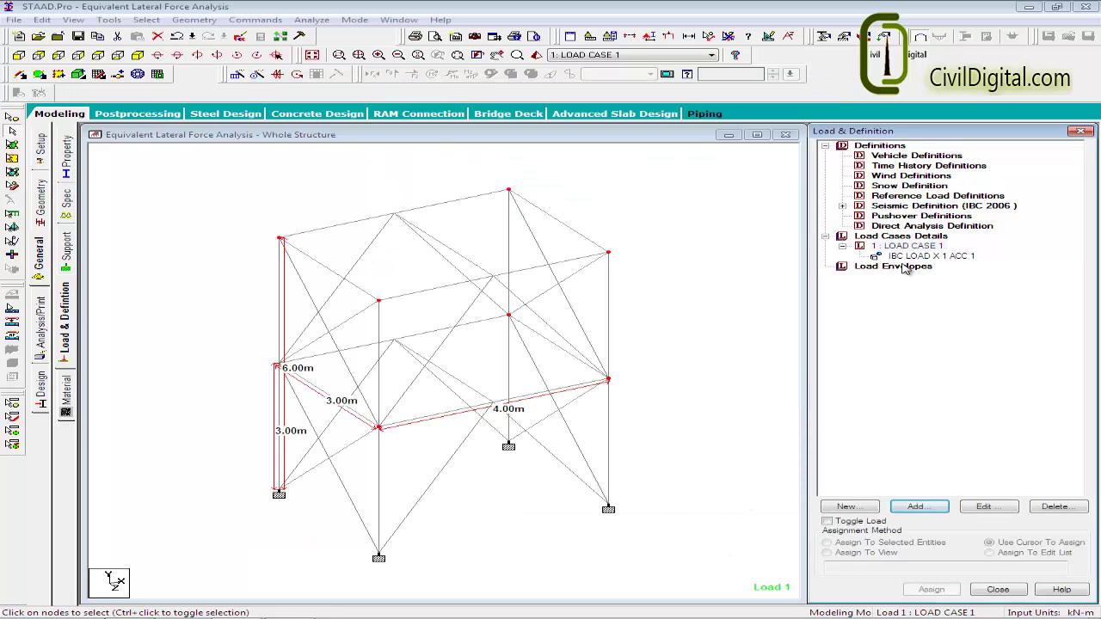
Step: Highlight the X-direction IBC load item in load case 1 and clear the node selection in the model
left_click(928, 257)
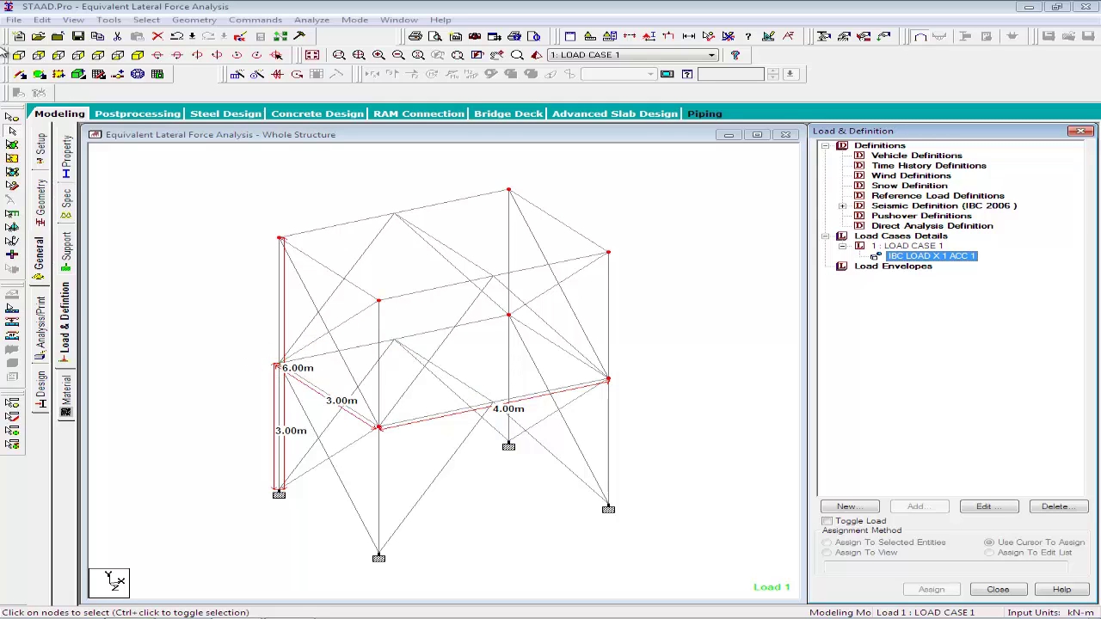
left_click(344, 283)
left_click(382, 429)
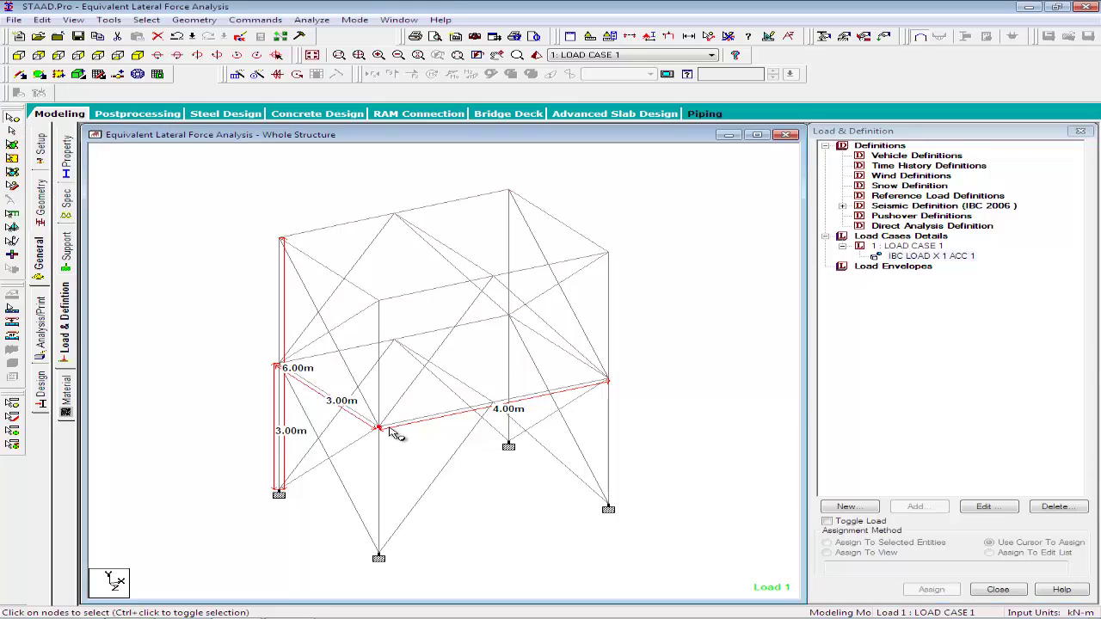
Step: Add primary load case 2 with the Seismic loading type and the title LOAD CASE 2
left_click(900, 235)
left_click(917, 505)
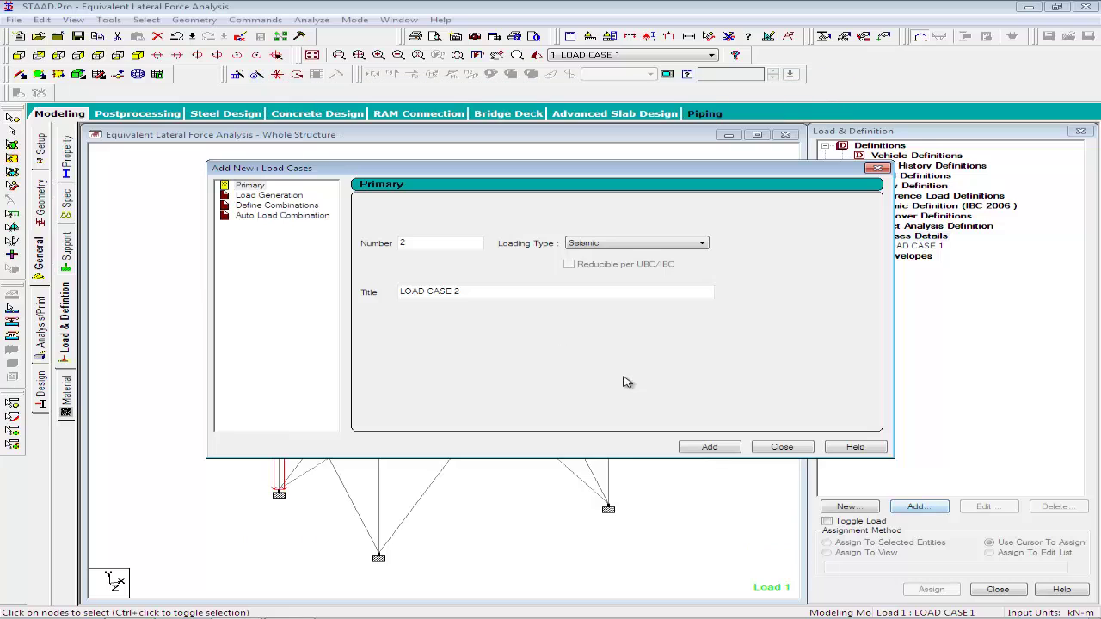
left_click(729, 449)
left_click(763, 450)
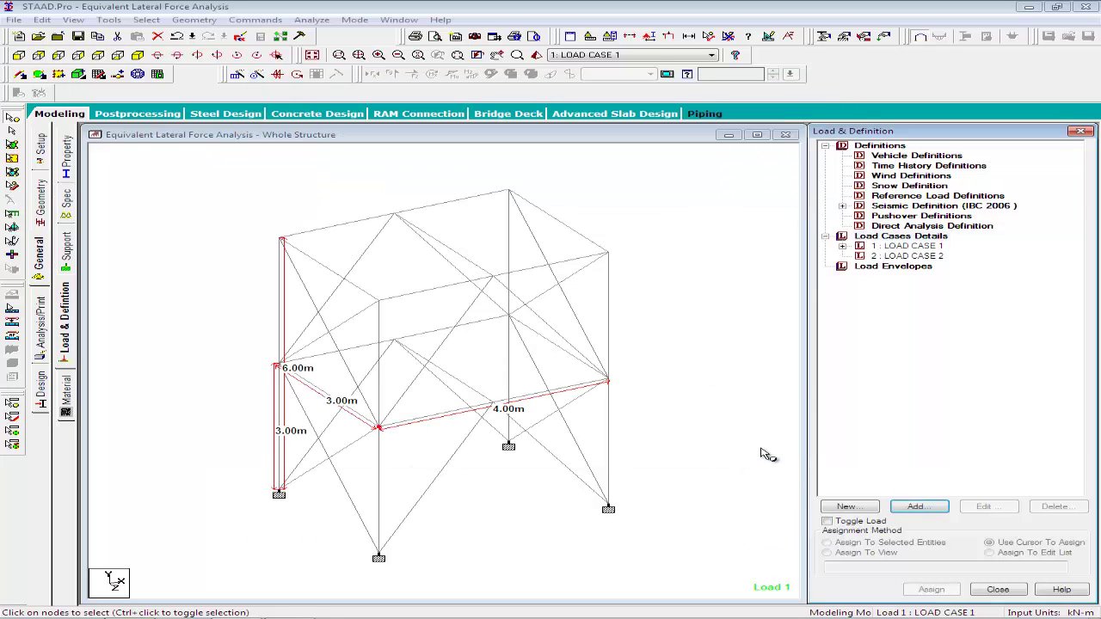
Step: Add a Z-direction seismic load with factor 1 to load case 2, including an accidental torsion moment multiplying factor of 1
left_click(916, 506)
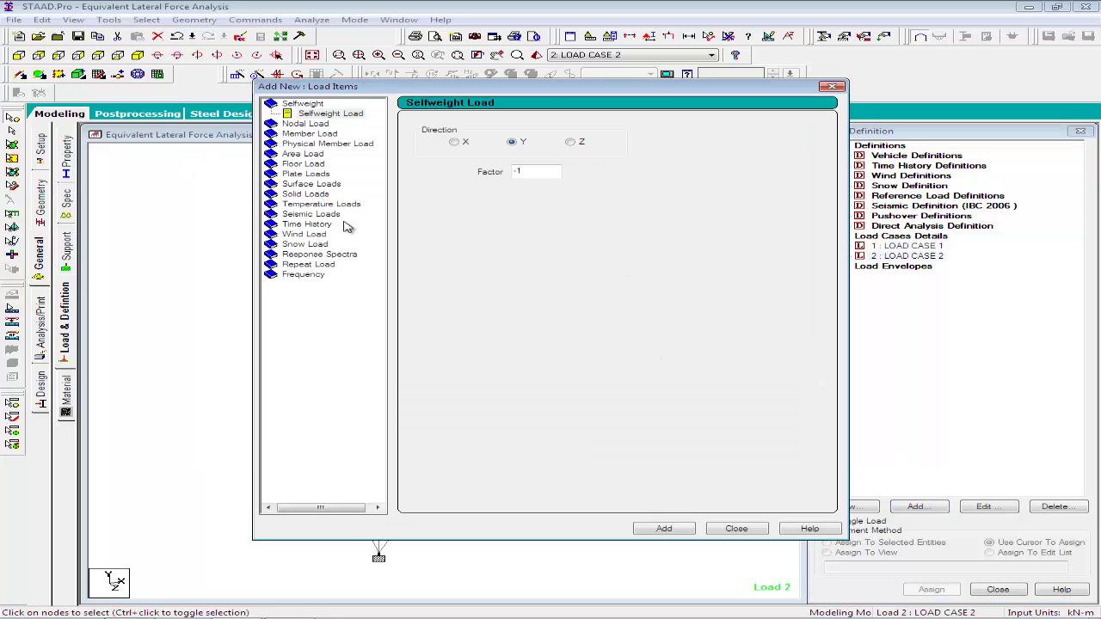
left_click(331, 214)
left_click(448, 164)
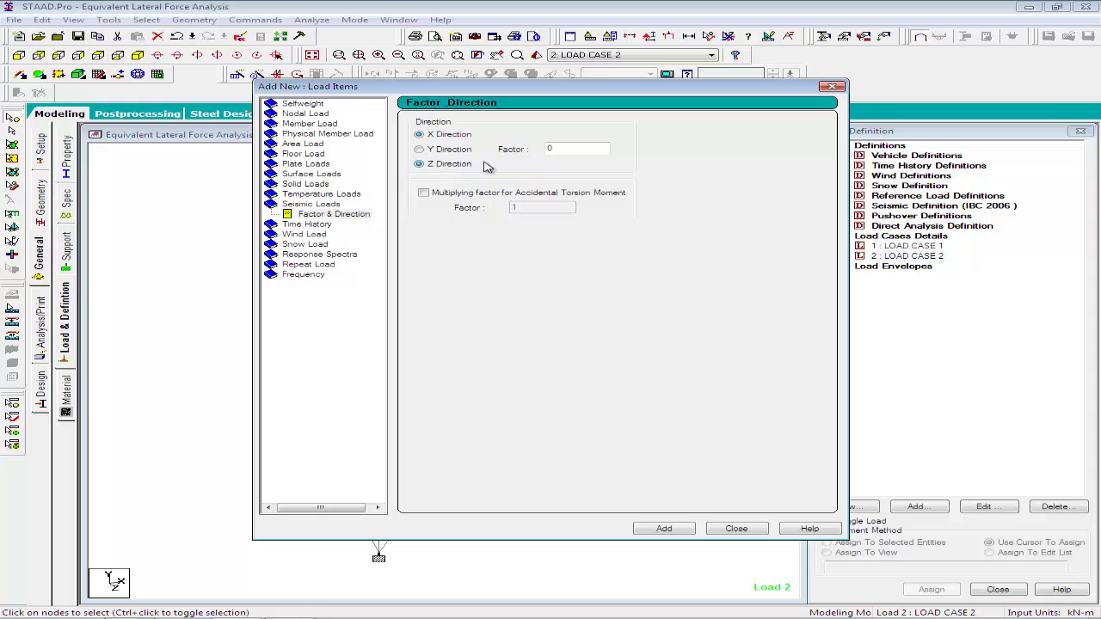
double_click(575, 147)
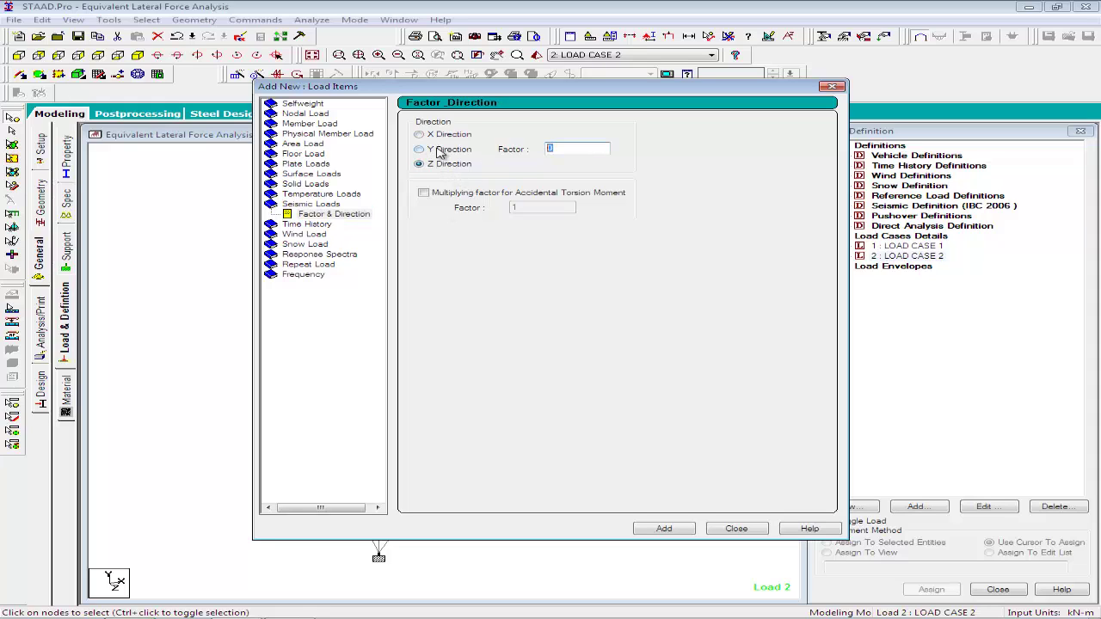
left_click(495, 194)
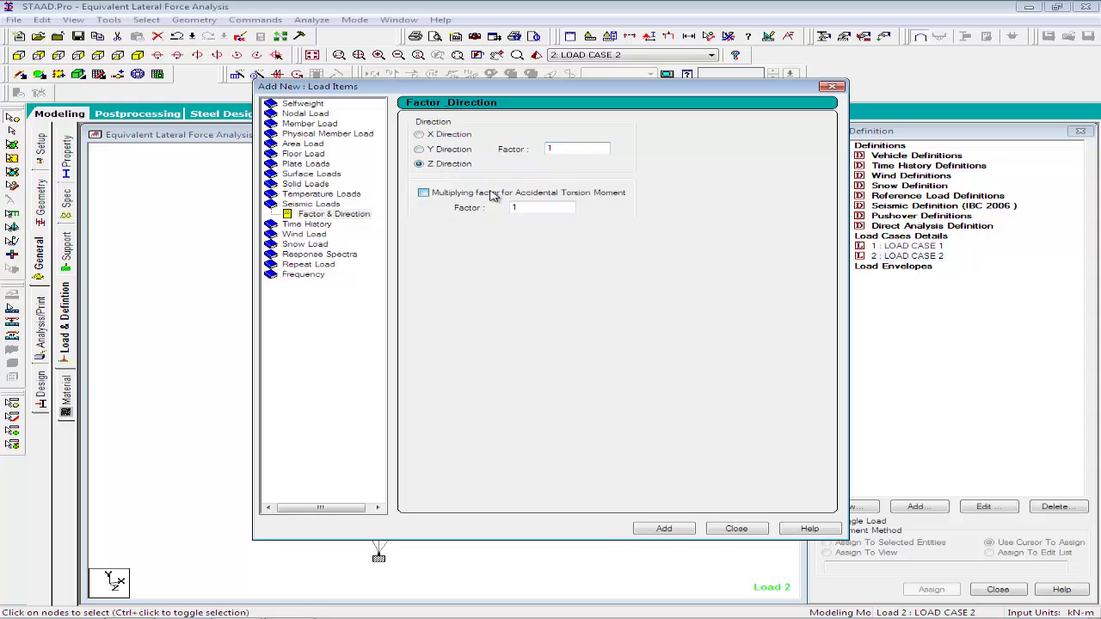
left_click(664, 528)
left_click(737, 529)
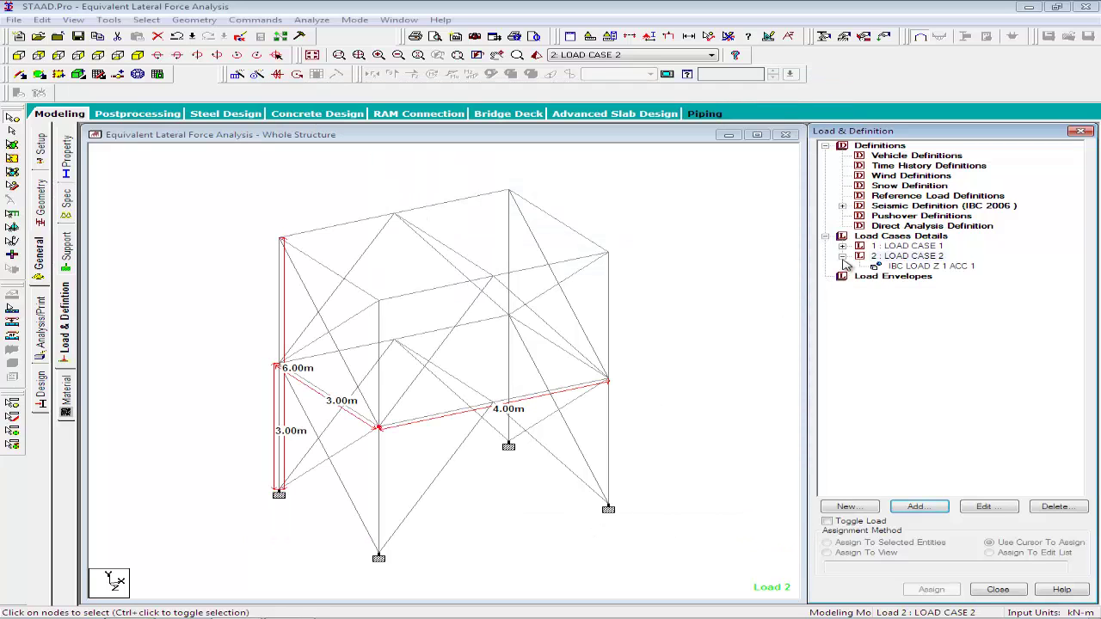
double_click(884, 252)
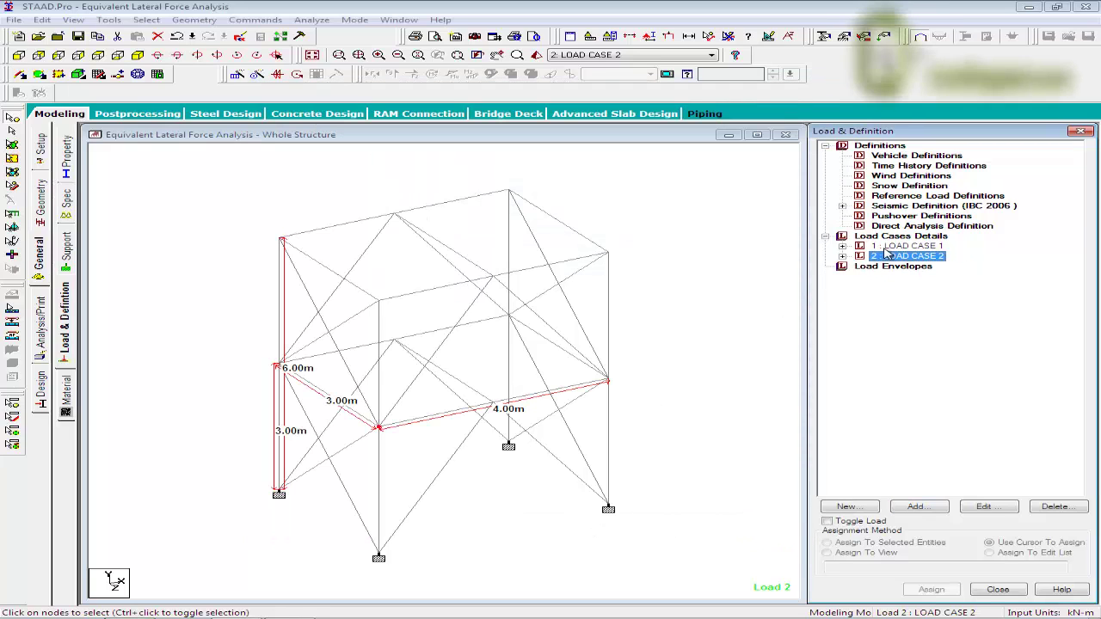
Step: Add primary load case 3 with the Dead loading type and the title LOAD CASE 3
left_click(846, 506)
left_click(607, 246)
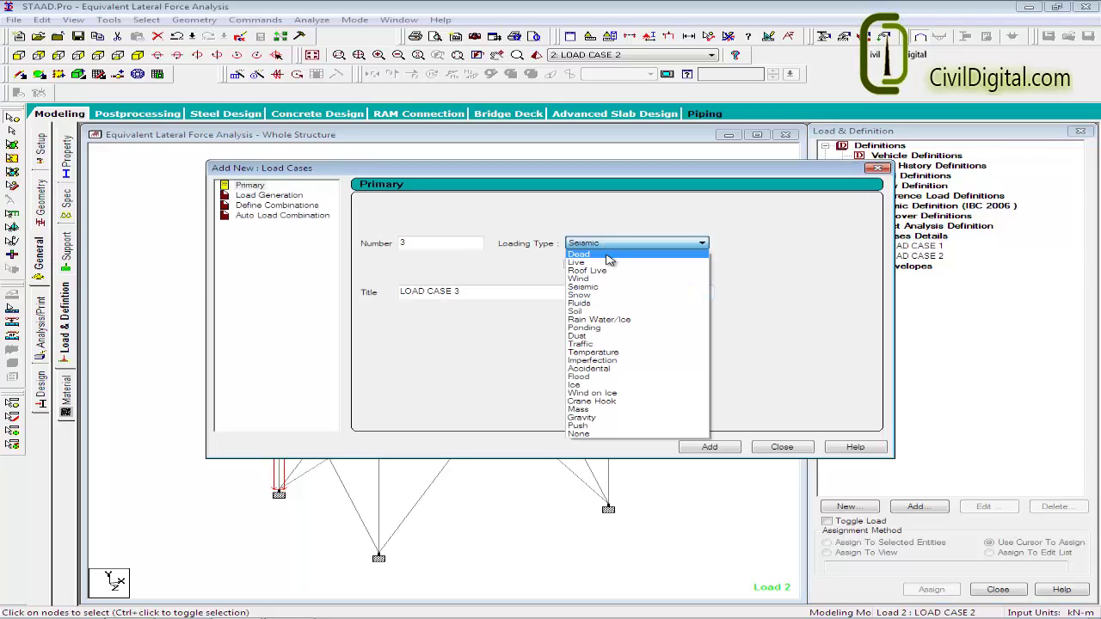
left_click(608, 255)
left_click(485, 292)
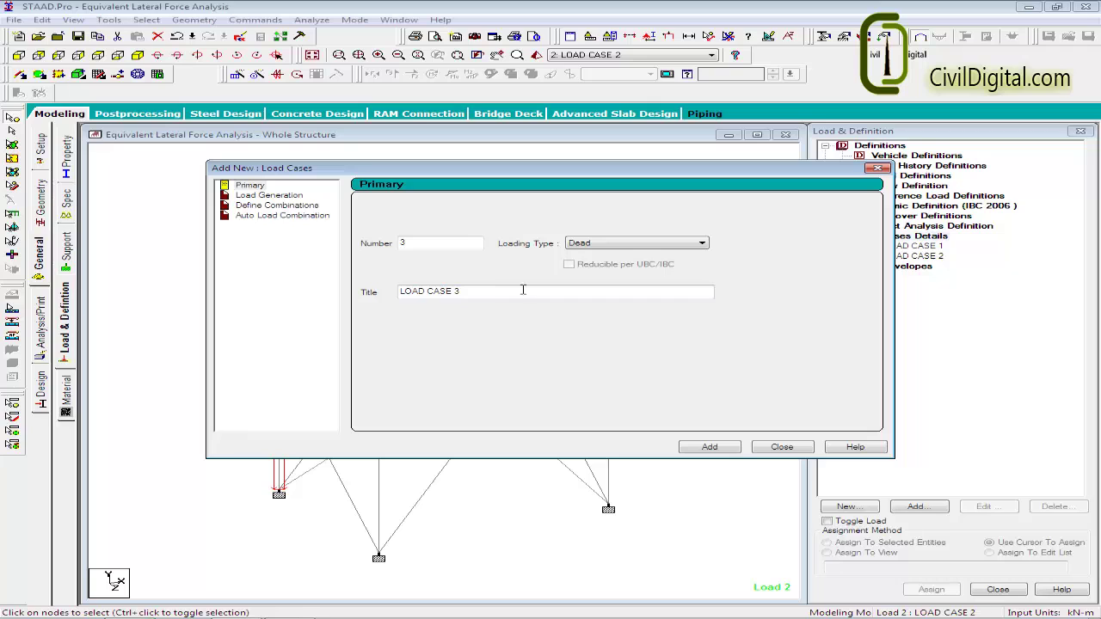
left_click(735, 448)
left_click(782, 447)
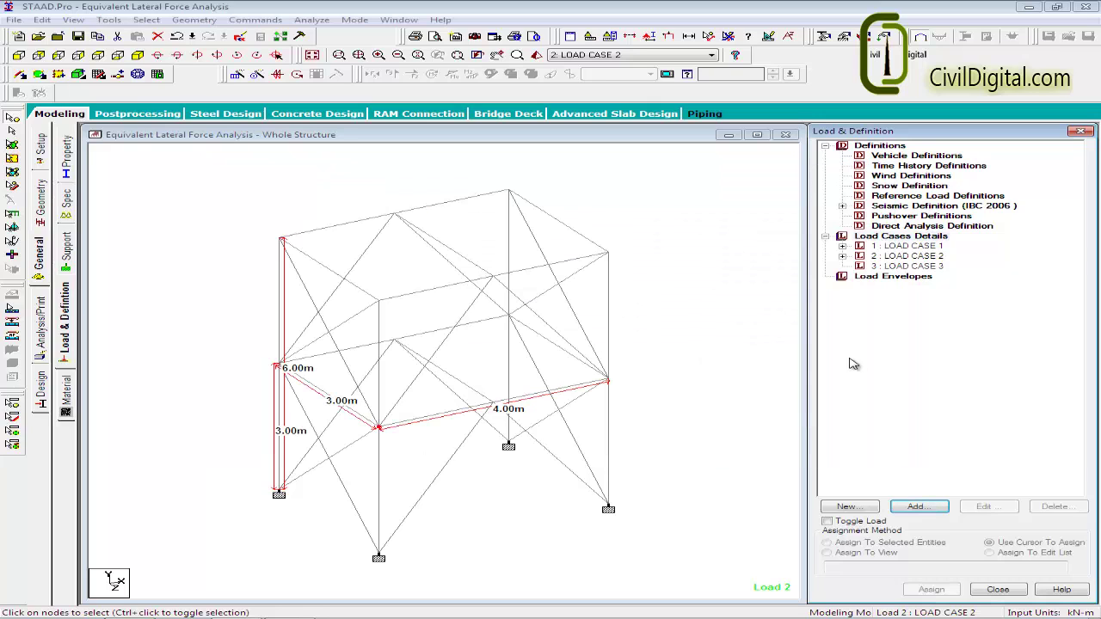
Step: Add a selfweight load in the Y direction with factor -1 to load case 3 and assign it to the whole view
left_click(883, 266)
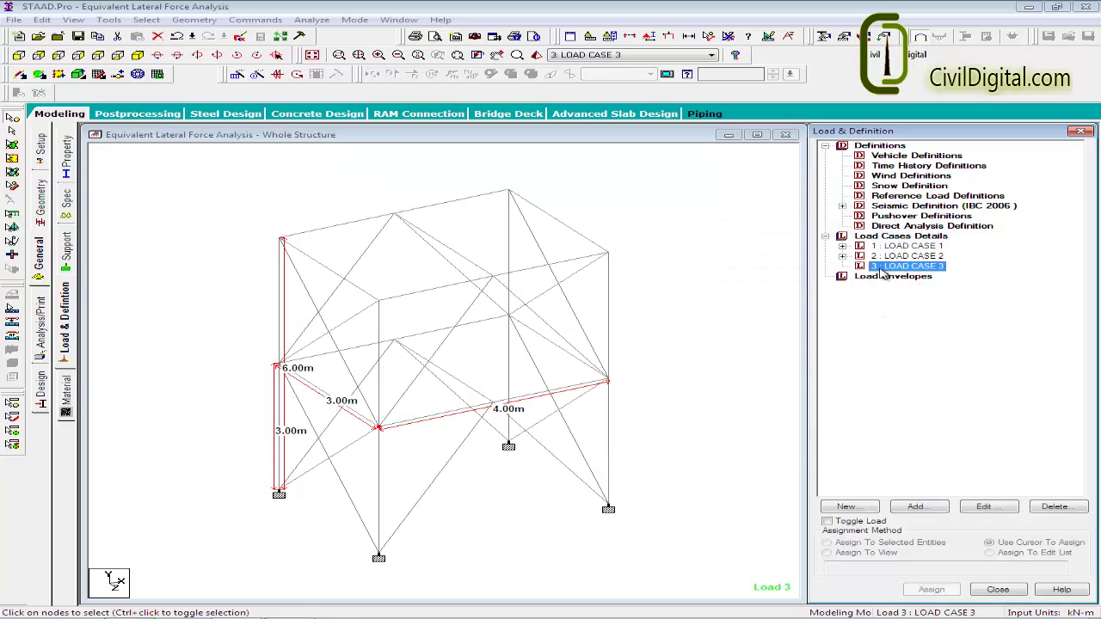
left_click(916, 507)
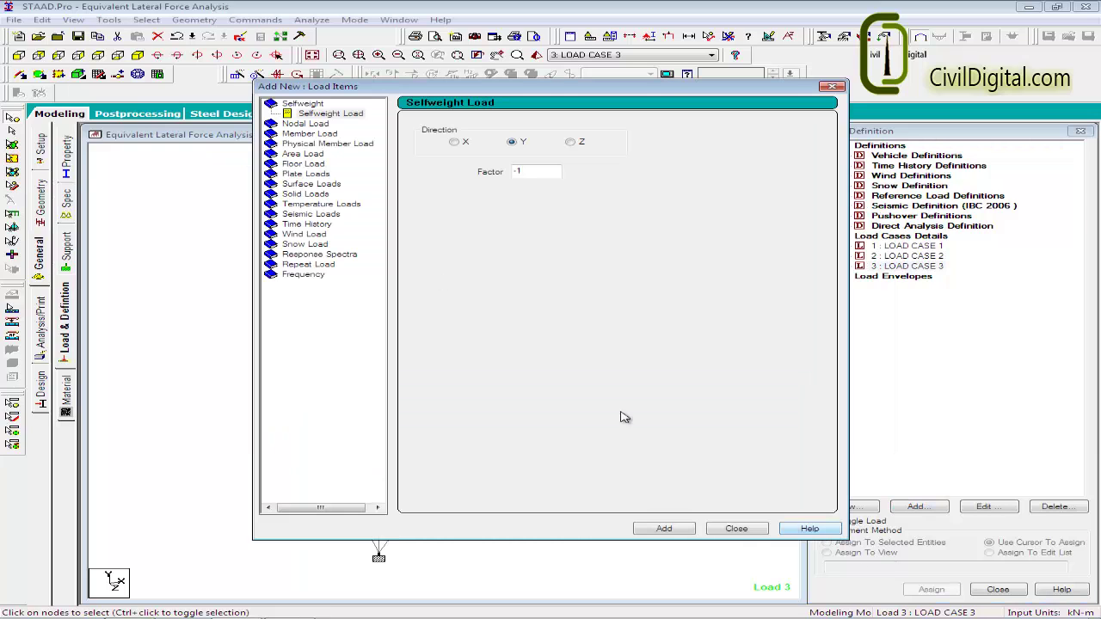
left_click(526, 171)
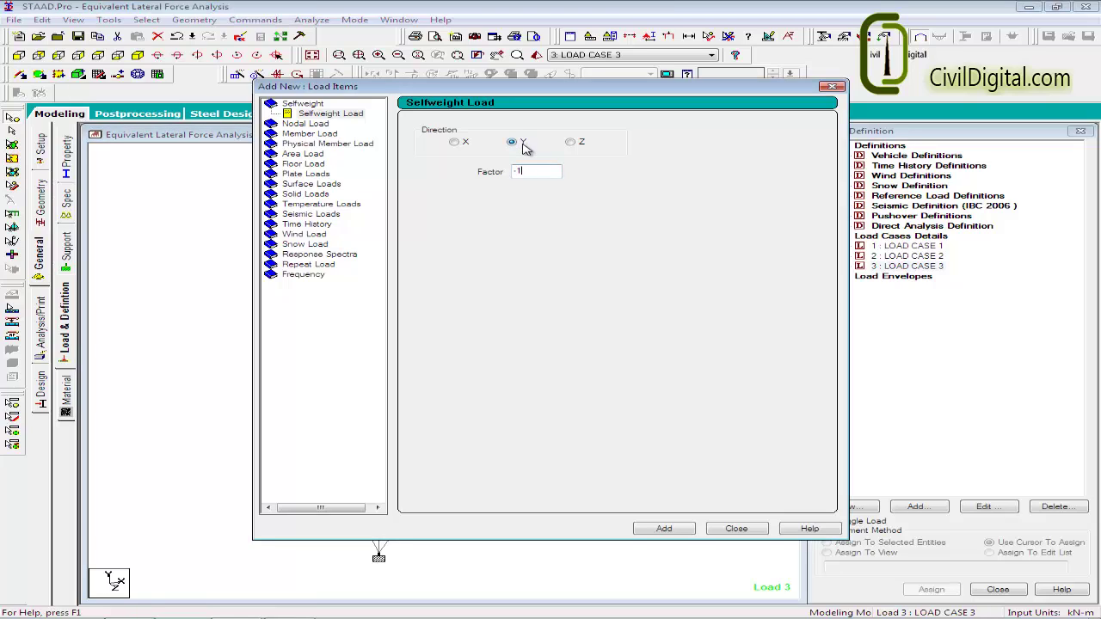
left_click(663, 529)
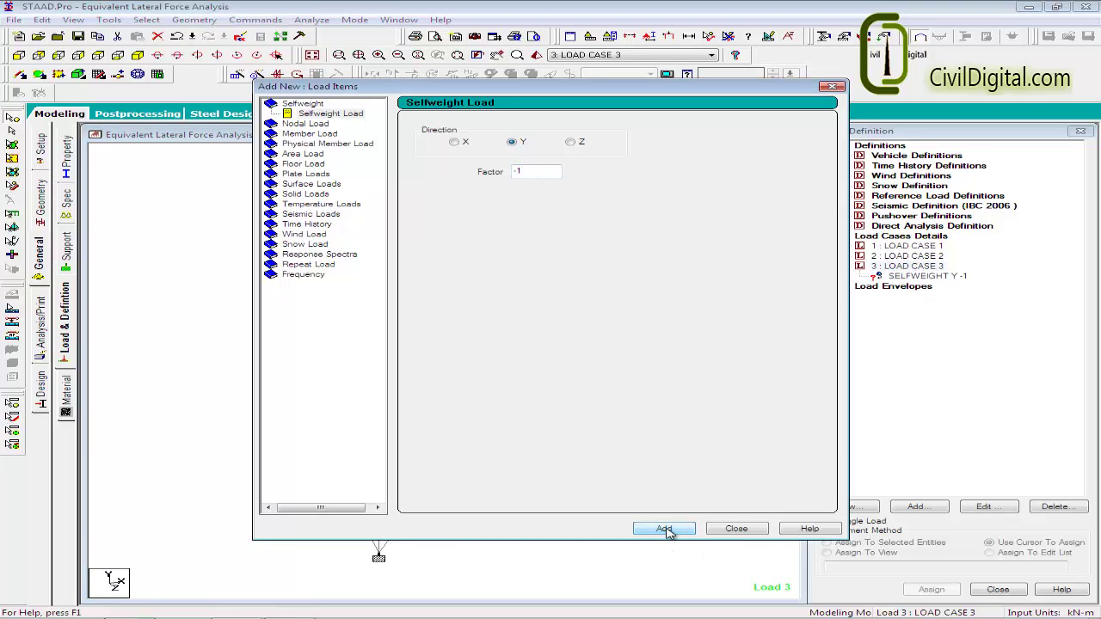
left_click(735, 529)
left_click(931, 589)
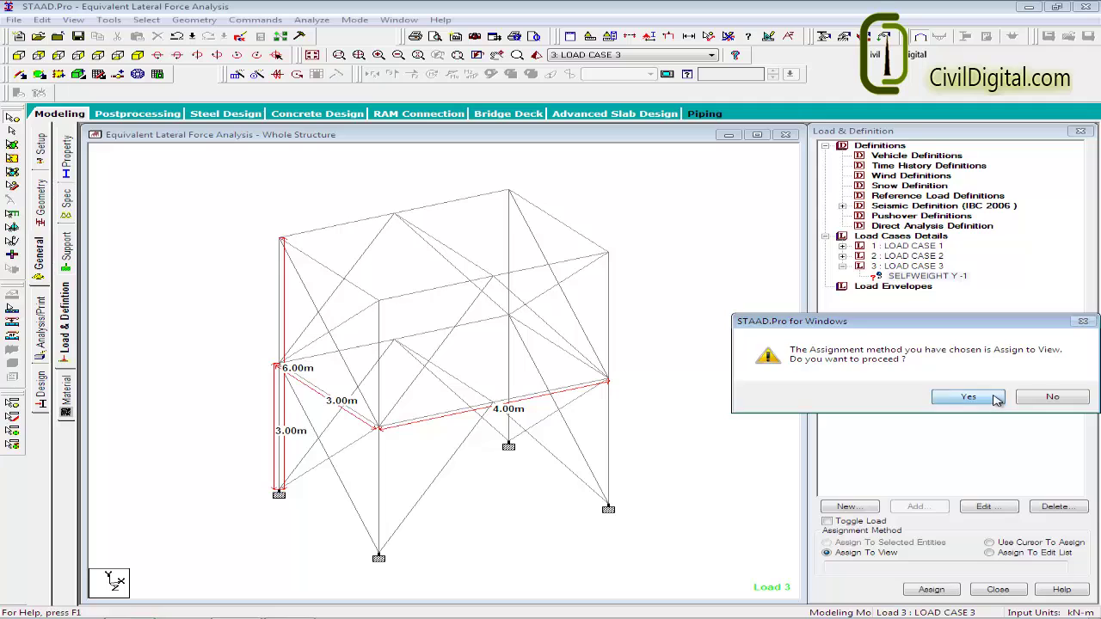
left_click(952, 402)
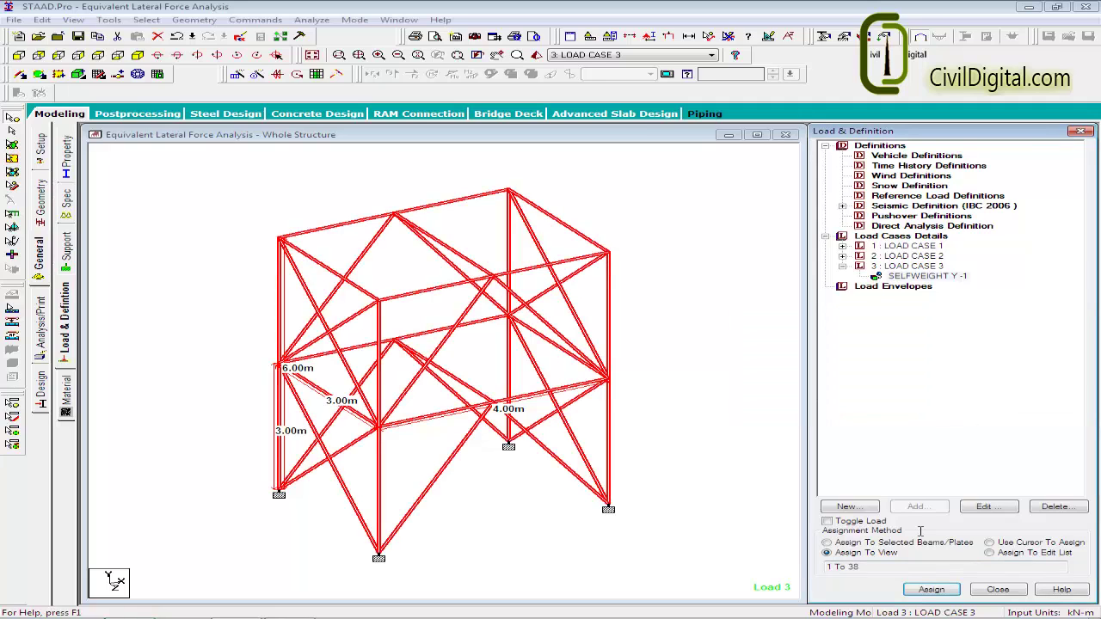
Step: Add a global Y floor load of -3 kN/m2 to load case 3 for the Y range 1.5 to 3.5 m
left_click(894, 267)
left_click(915, 506)
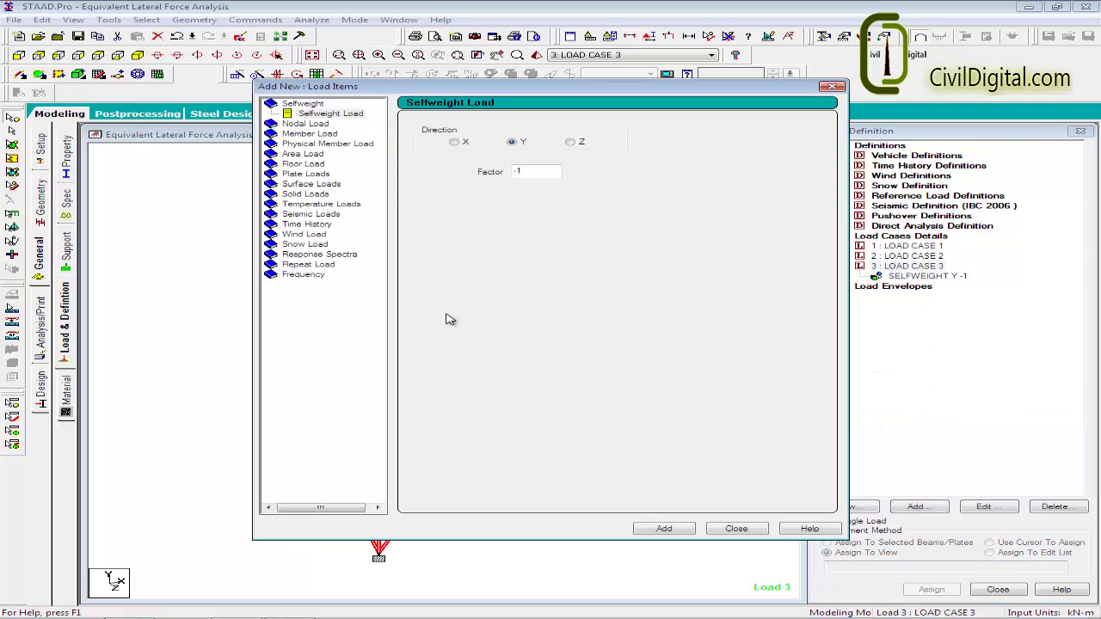
left_click(313, 165)
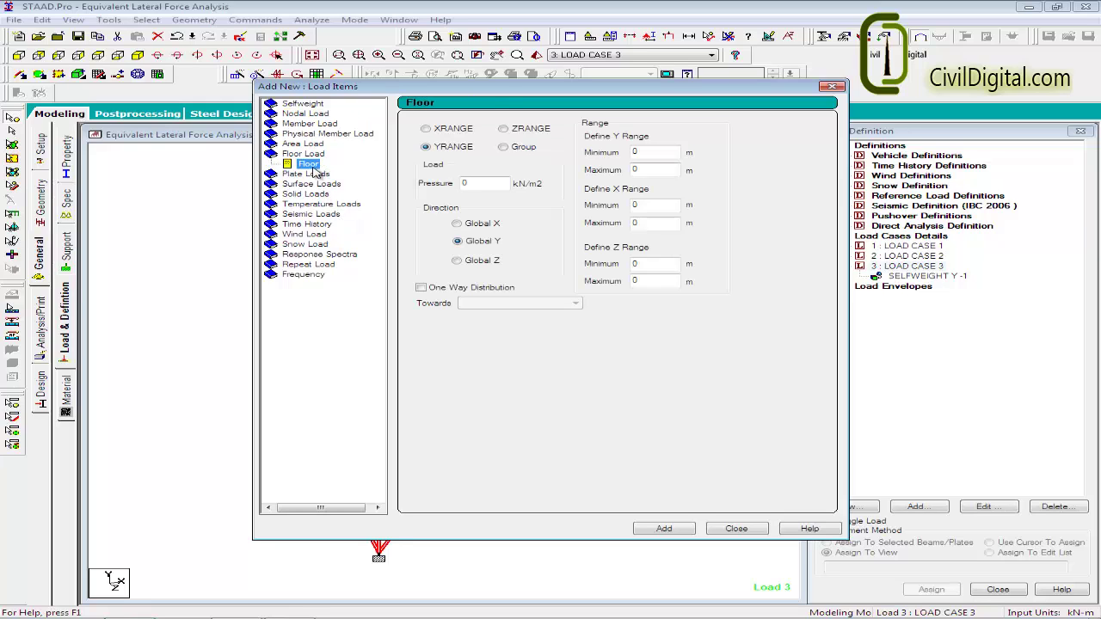
double_click(465, 183)
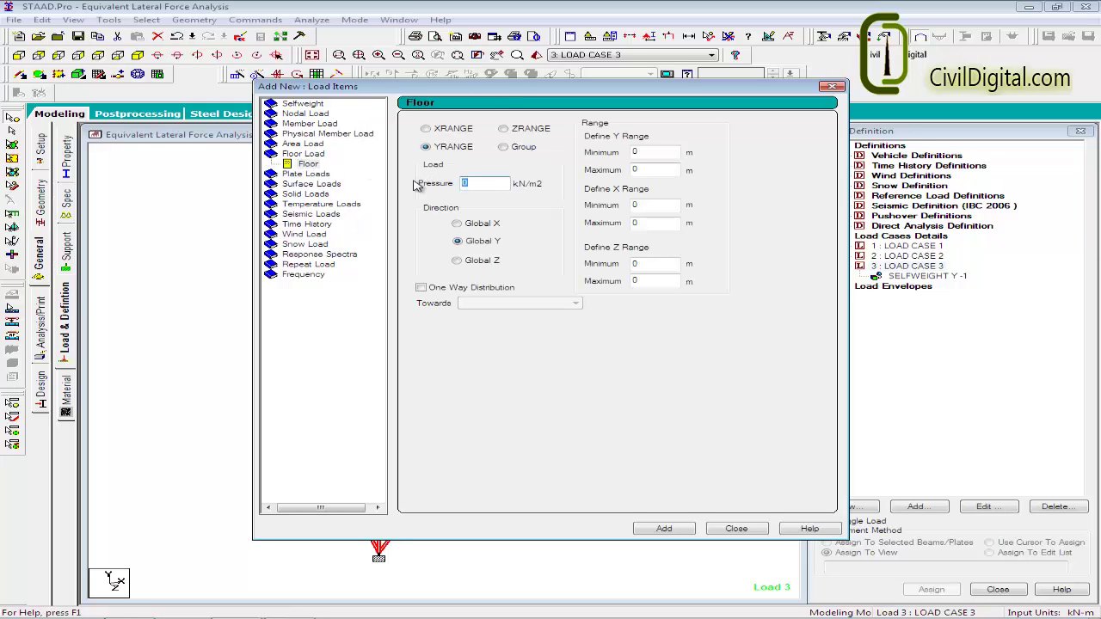
type("-3")
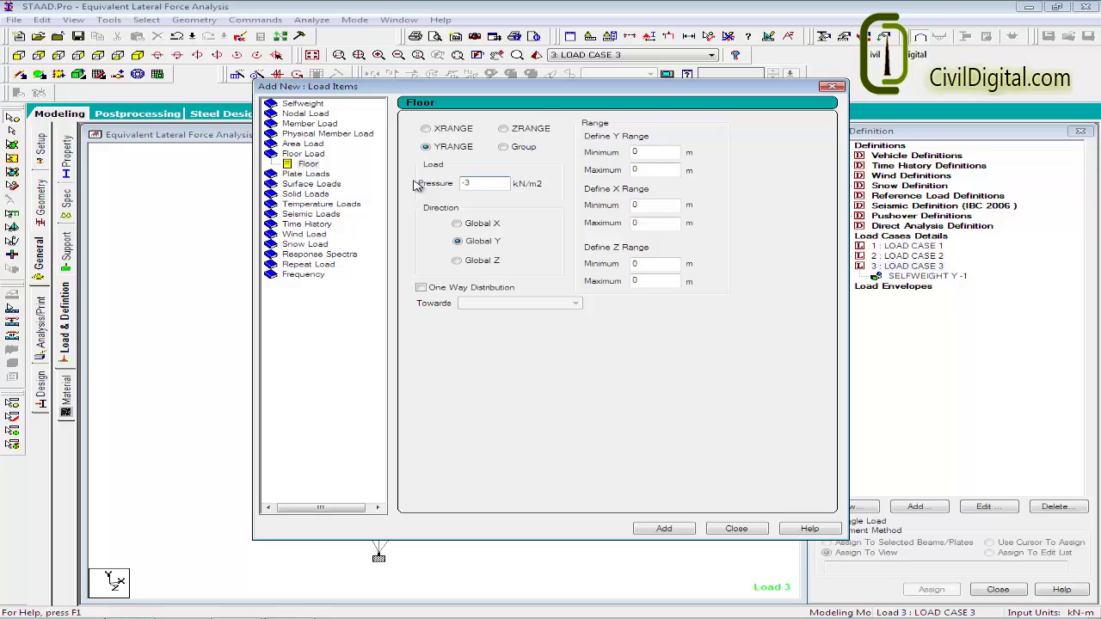
double_click(650, 155)
double_click(632, 170)
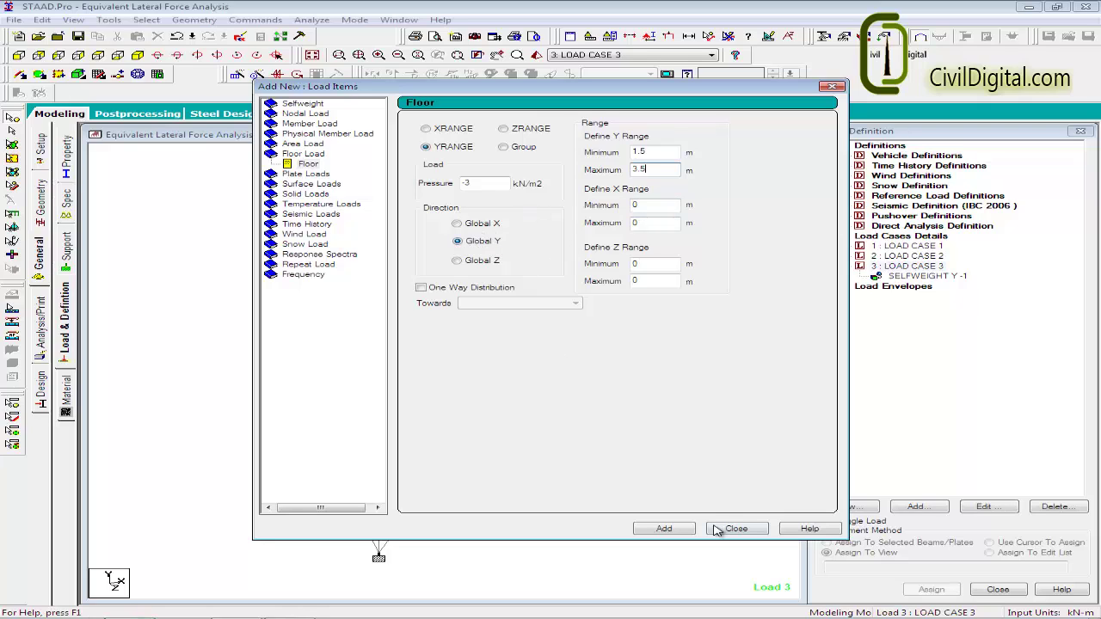
left_click(663, 528)
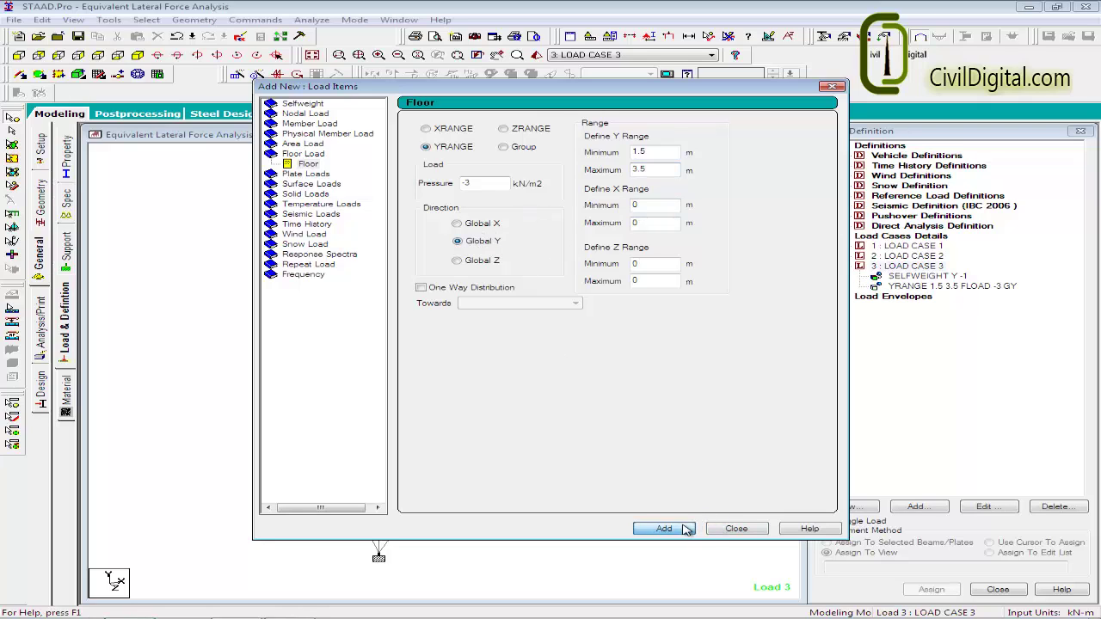
Step: Add a second global Y floor load of -2 kN/m2 to load case 3, with a Y range starting at 3.5 m
double_click(462, 184)
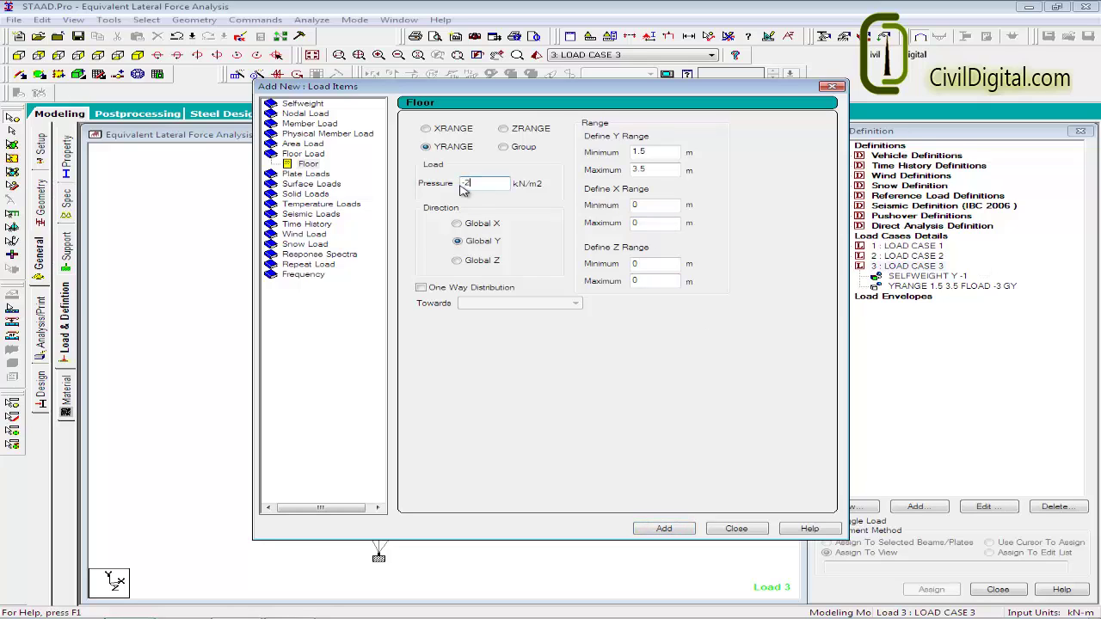
type("-2")
left_click_drag(656, 153, 587, 153)
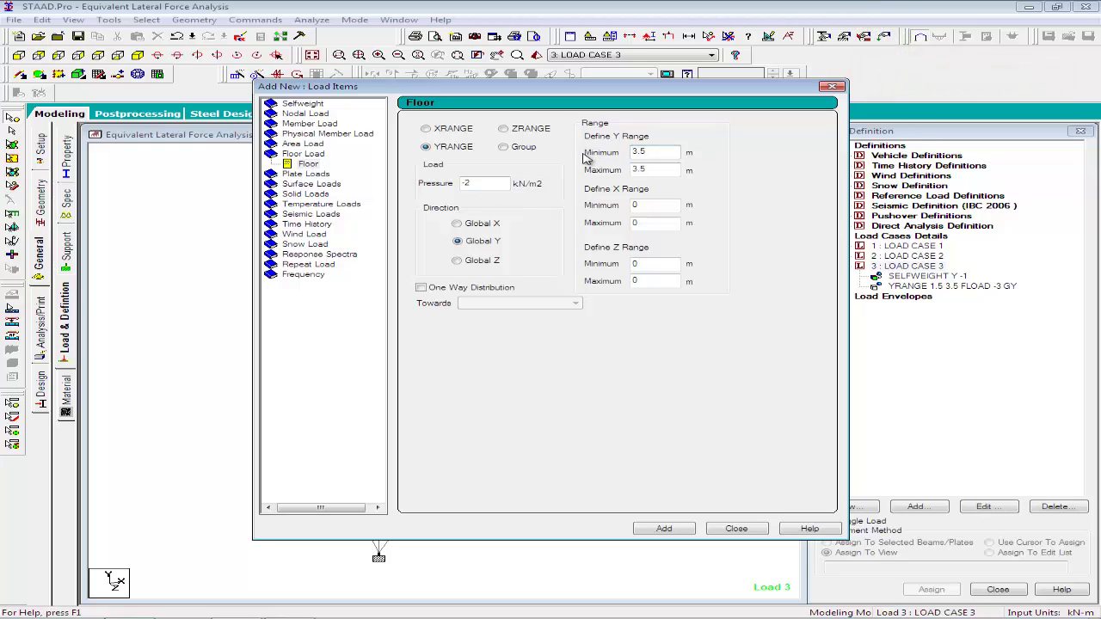
left_click_drag(654, 169, 583, 169)
left_click(679, 530)
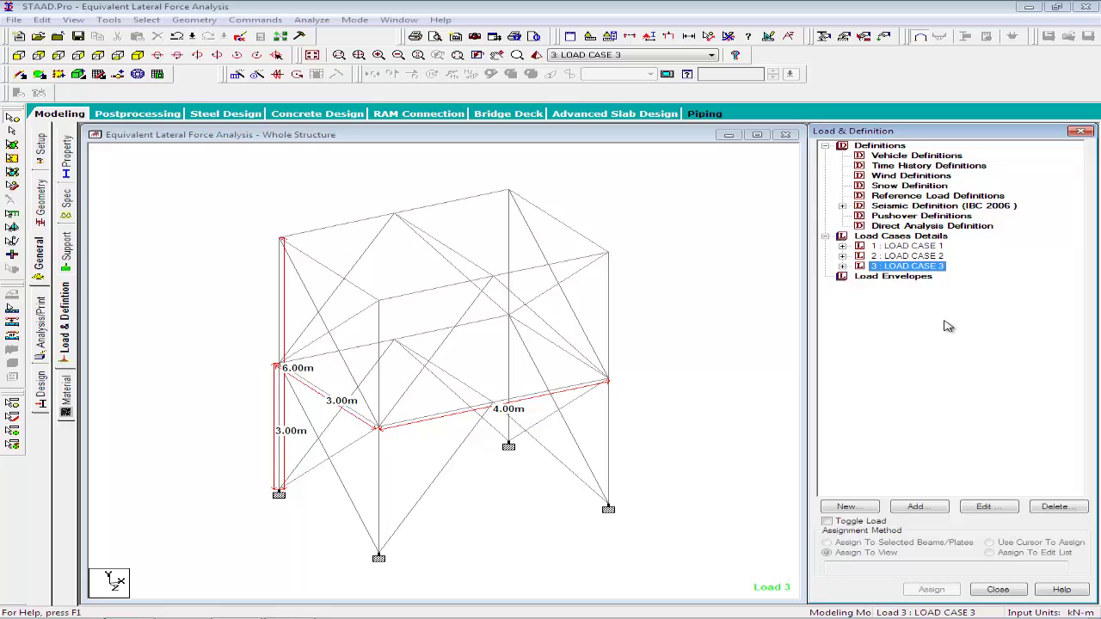
Step: Add primary load case 4 with the Dead loading type and the title LOAD CASE 4
left_click(916, 506)
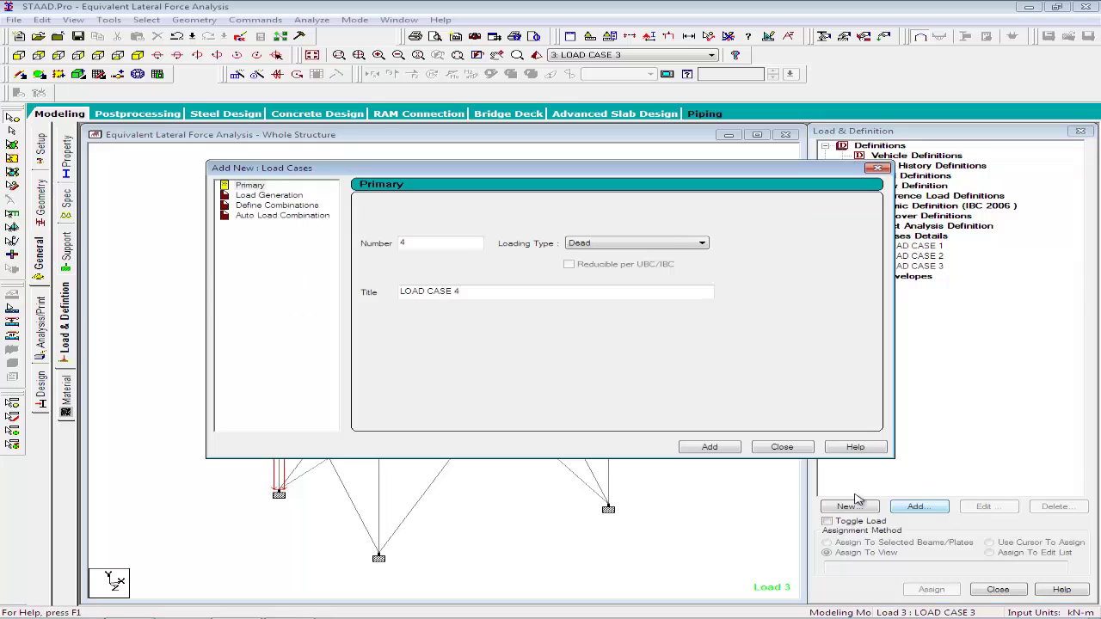
left_click(699, 449)
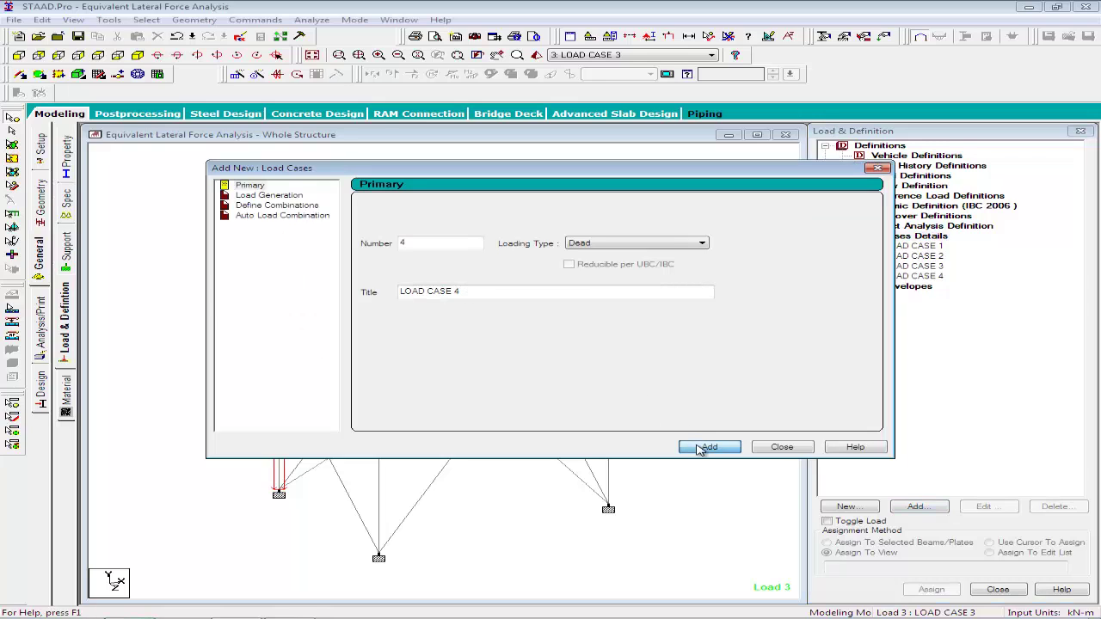
left_click(779, 448)
Step: Add a repeat load to load case 4 that combines load cases 1 and 3, each with factor 1
left_click(920, 276)
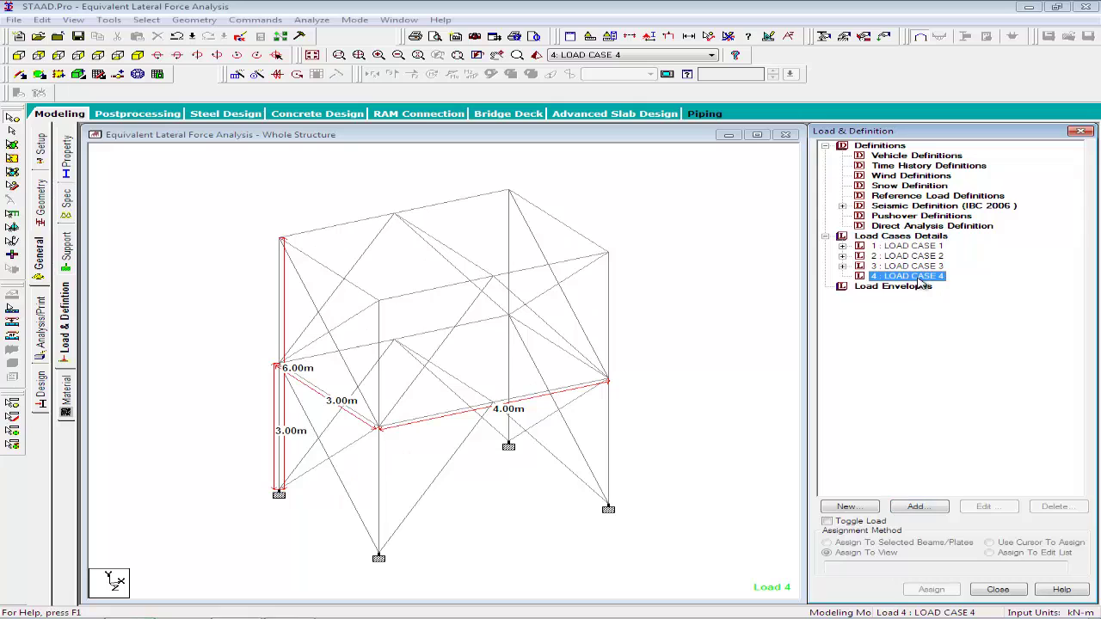
left_click(916, 508)
left_click(309, 264)
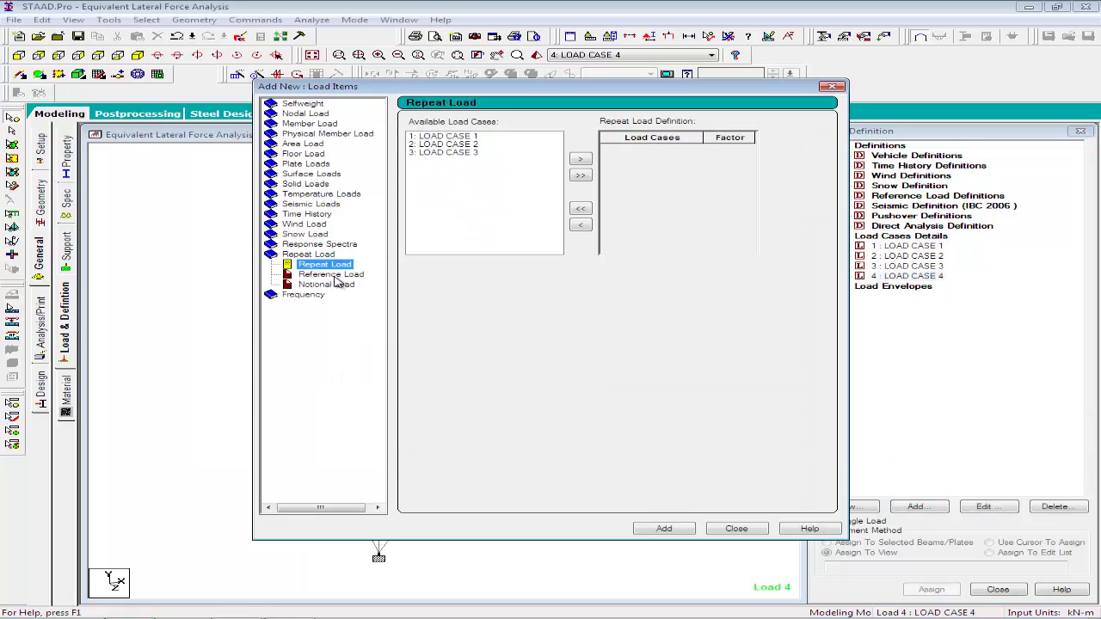
left_click(449, 137)
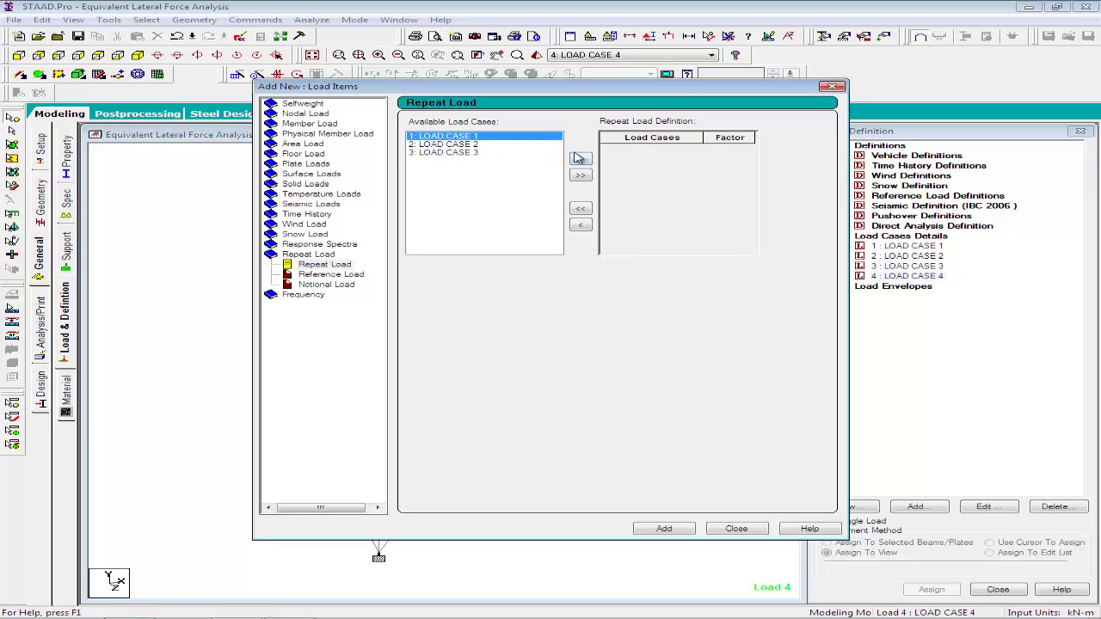
left_click(581, 159)
left_click(471, 143)
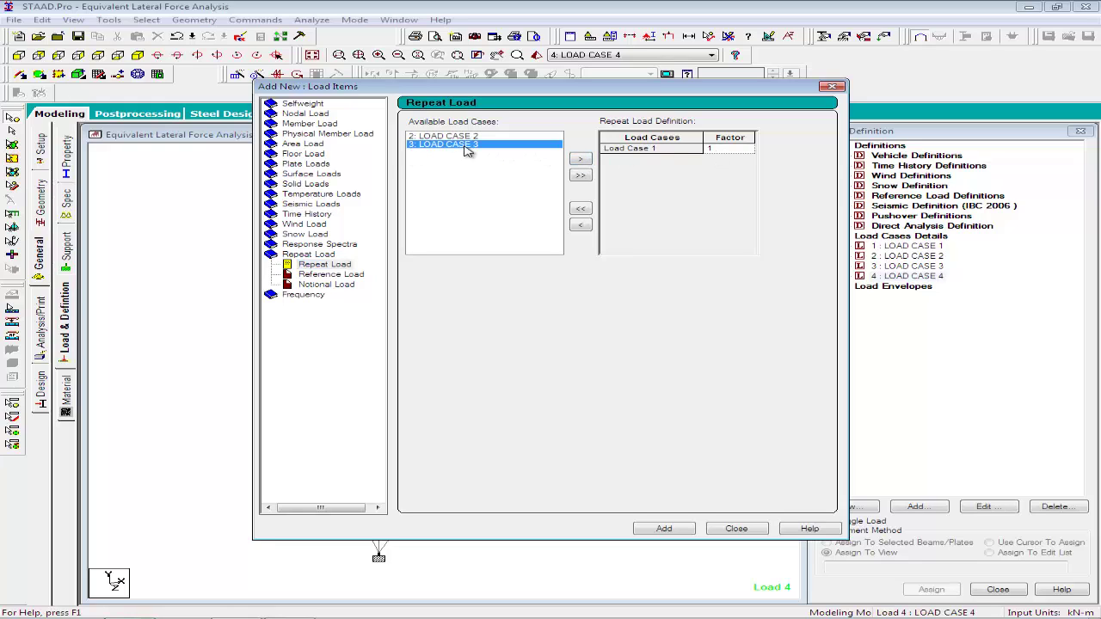
left_click(578, 161)
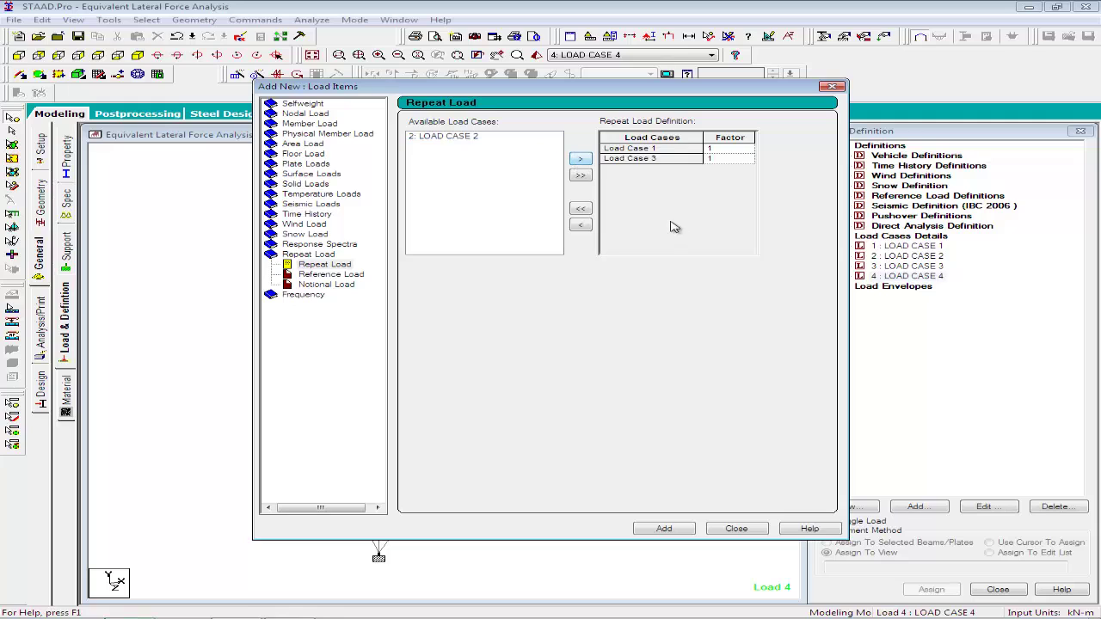
left_click(663, 528)
left_click(737, 528)
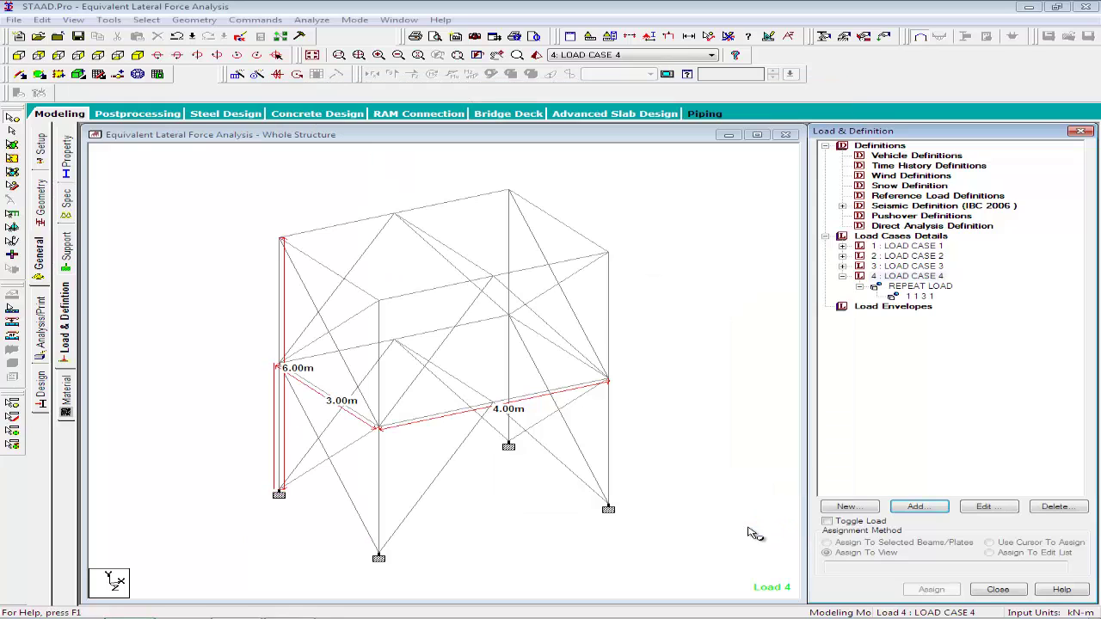
left_click(842, 276)
Step: Add primary load case 5 with the Dead loading type and the title LOAD CASE 5
left_click(877, 235)
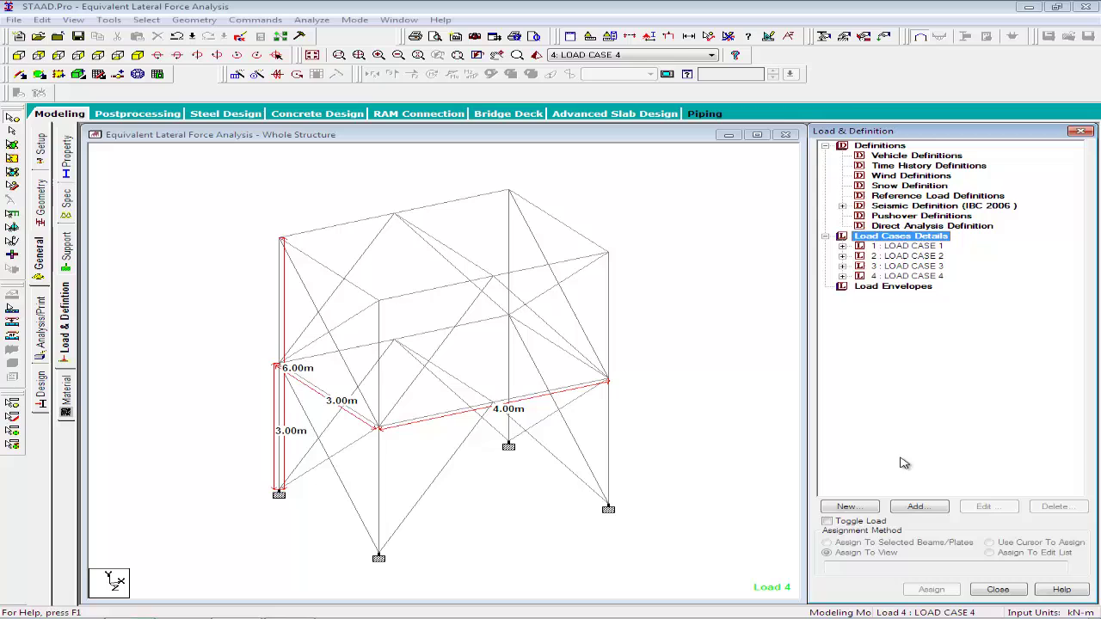
left_click(914, 509)
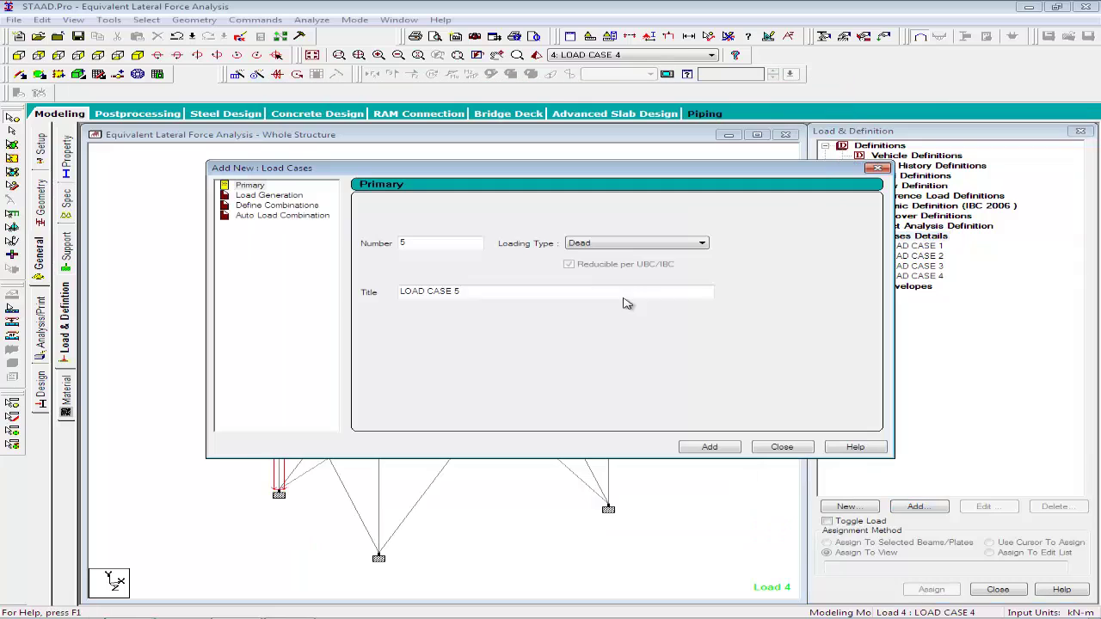
left_click(727, 447)
left_click(781, 447)
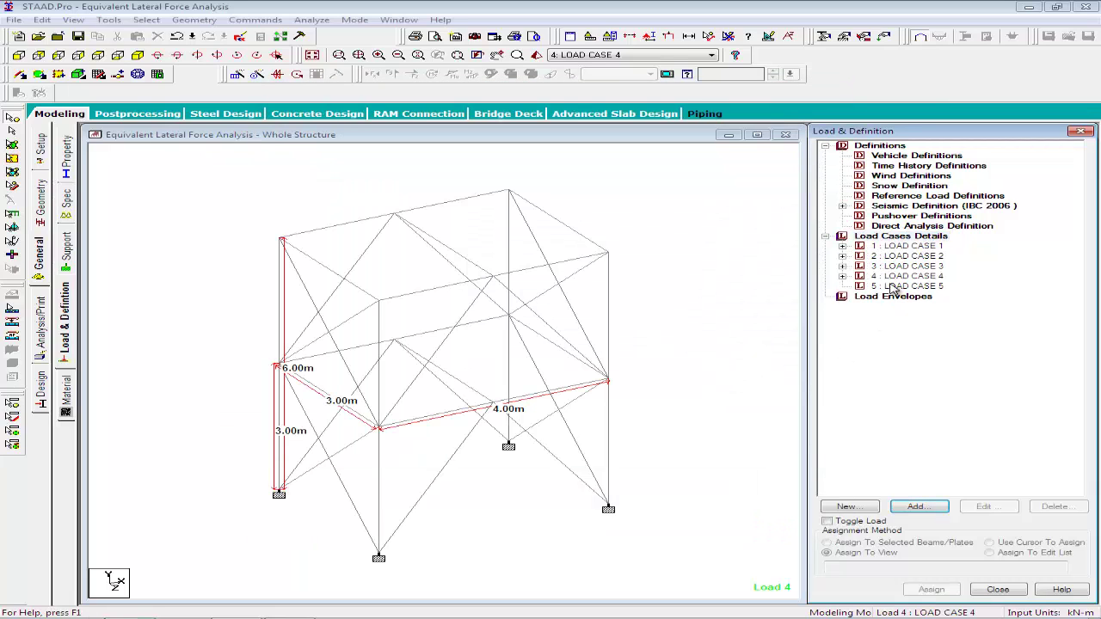
Step: Add a repeat load to load case 5 that combines load cases 2 and 3, each with factor 1
left_click(914, 506)
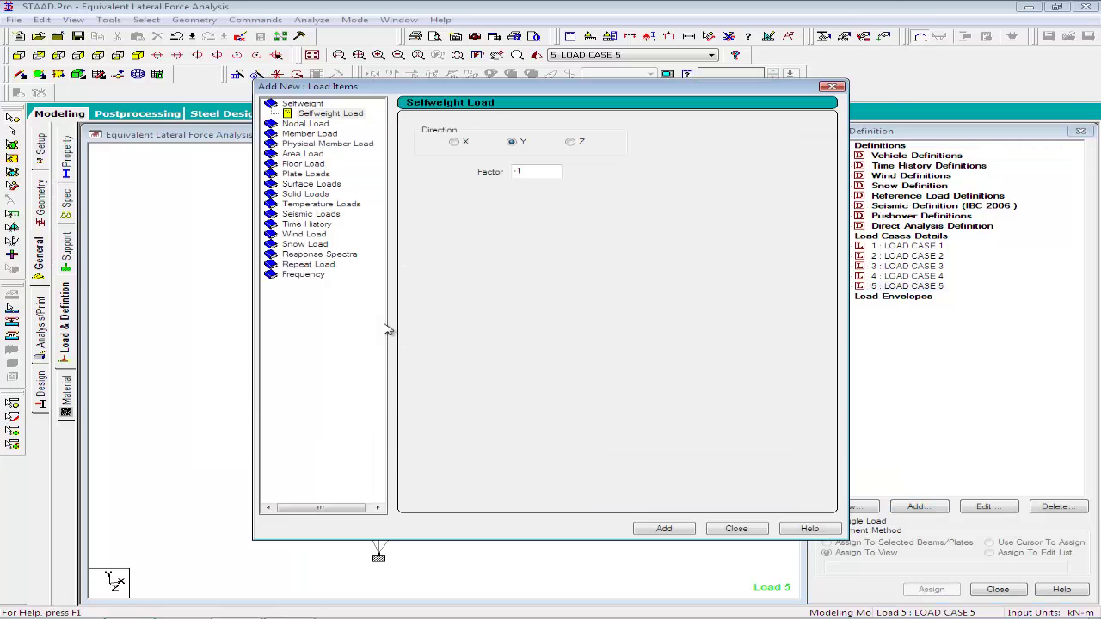
left_click(308, 264)
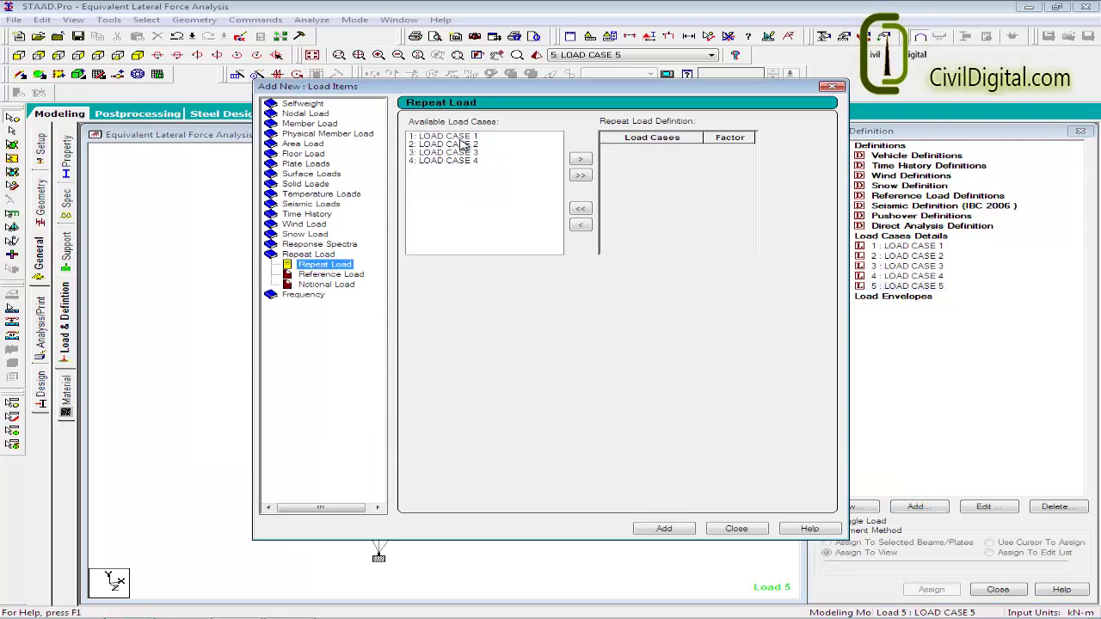
left_click(462, 136)
left_click(476, 144)
left_click(579, 159)
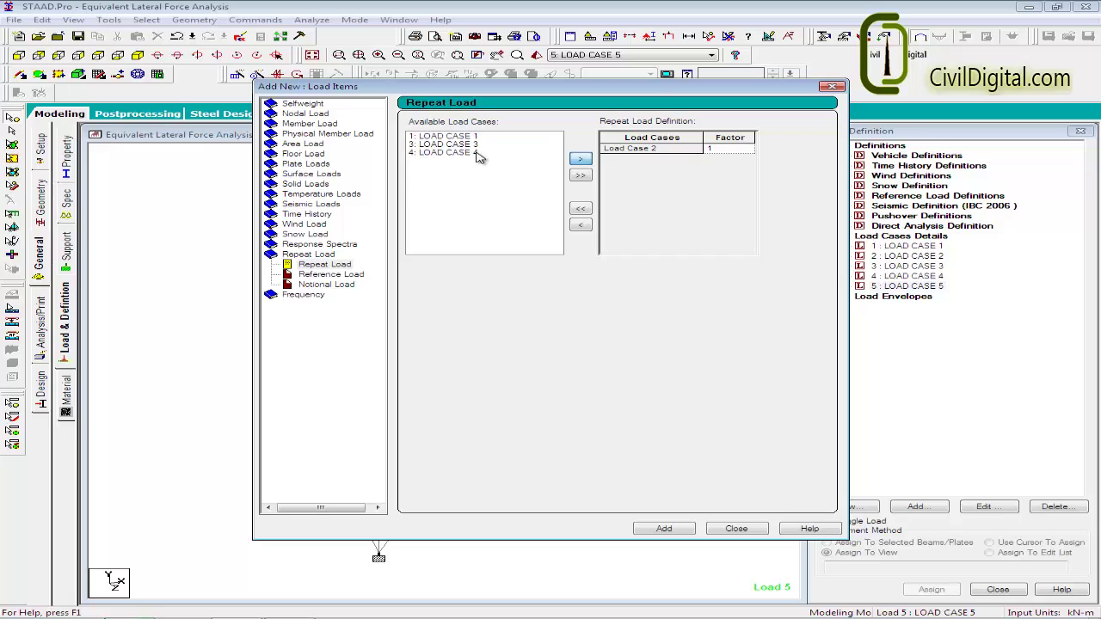
left_click(478, 152)
left_click(468, 144)
left_click(580, 159)
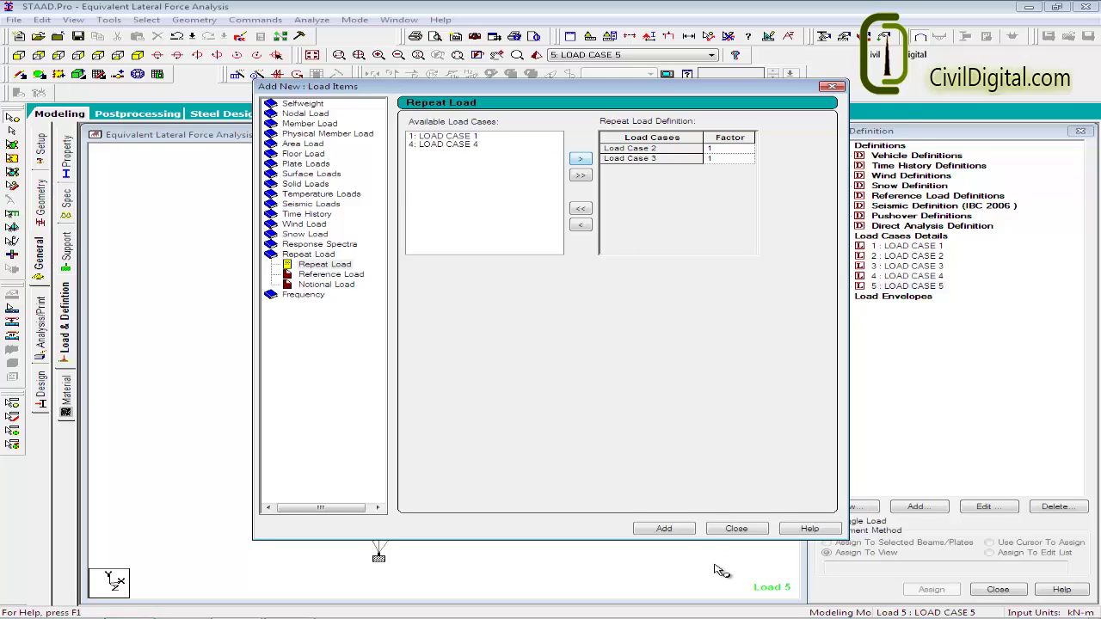
left_click(666, 528)
left_click(737, 528)
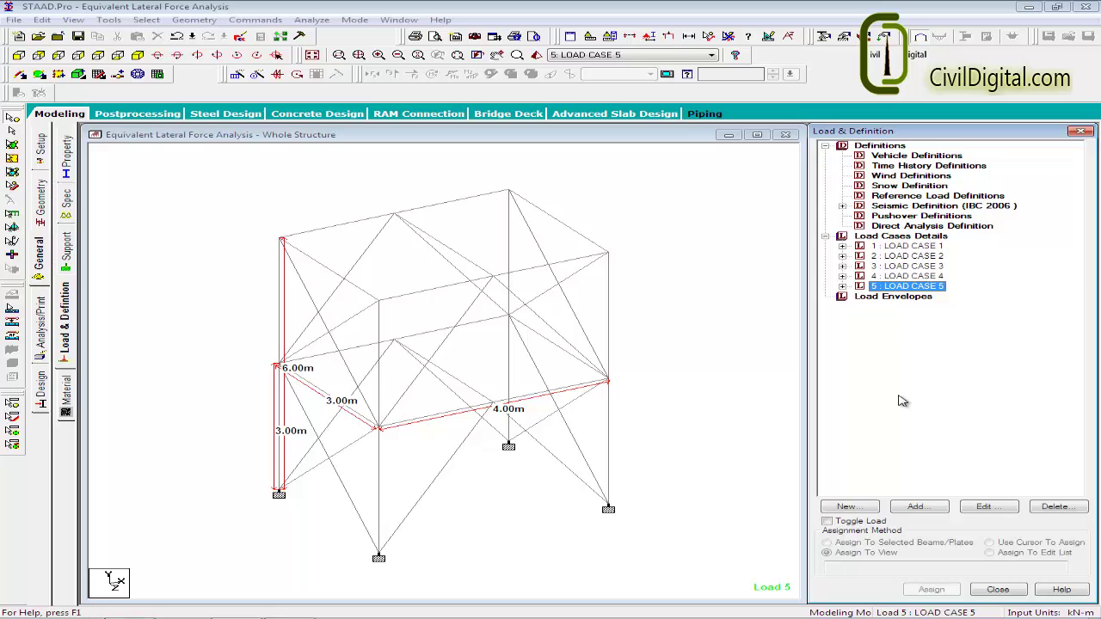
Step: Add a Perform Analysis command with the Load Data print option and a Change command between load cases 1 and 2
left_click(41, 335)
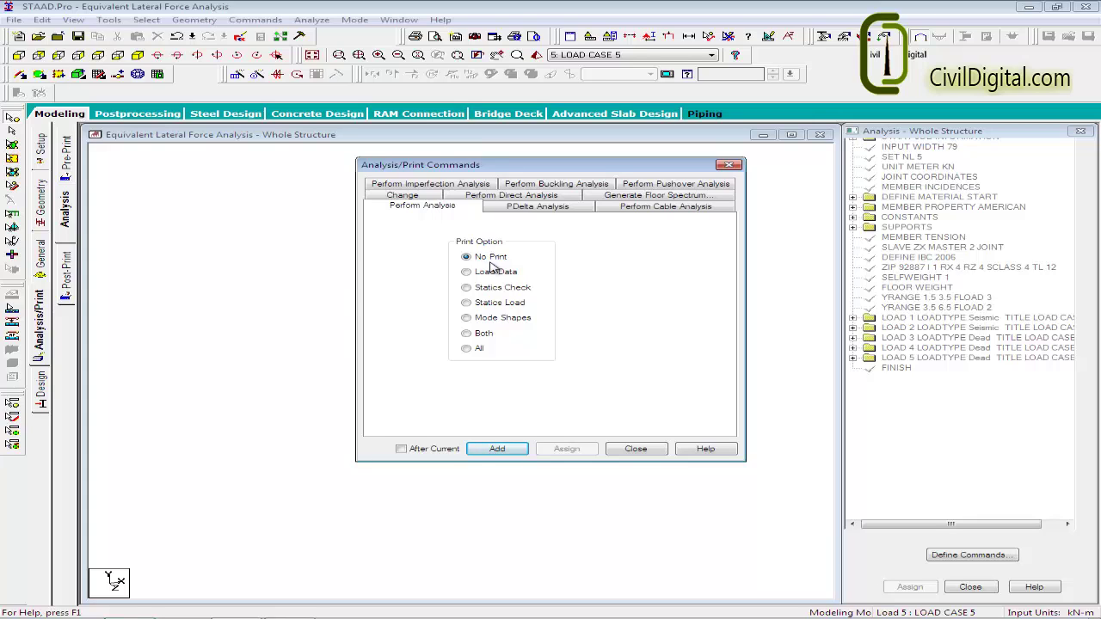
left_click(908, 329)
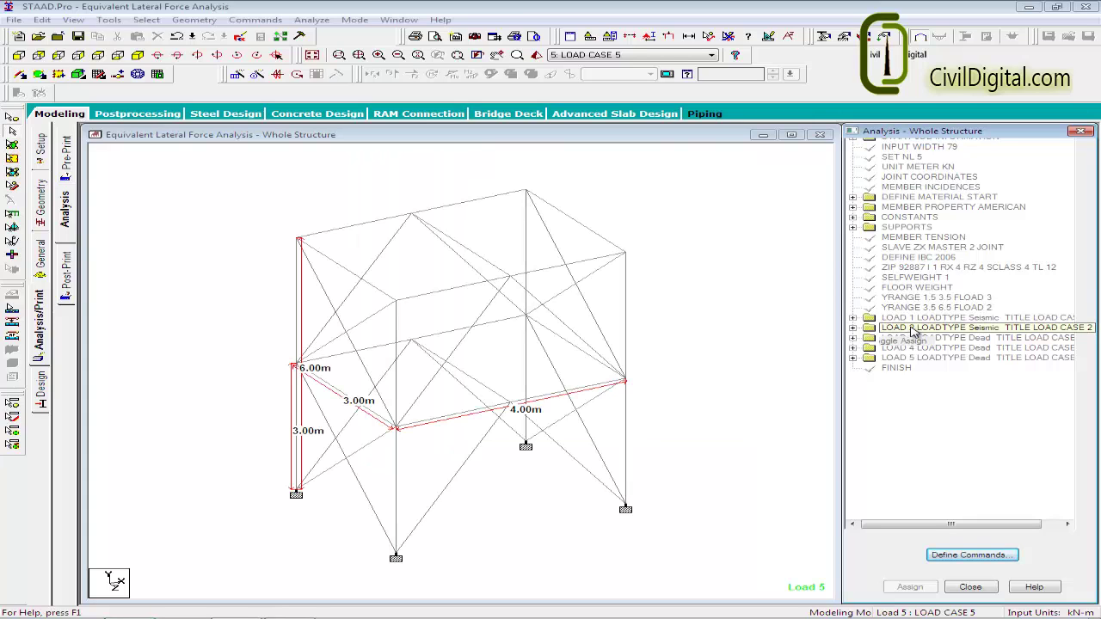
left_click(911, 330)
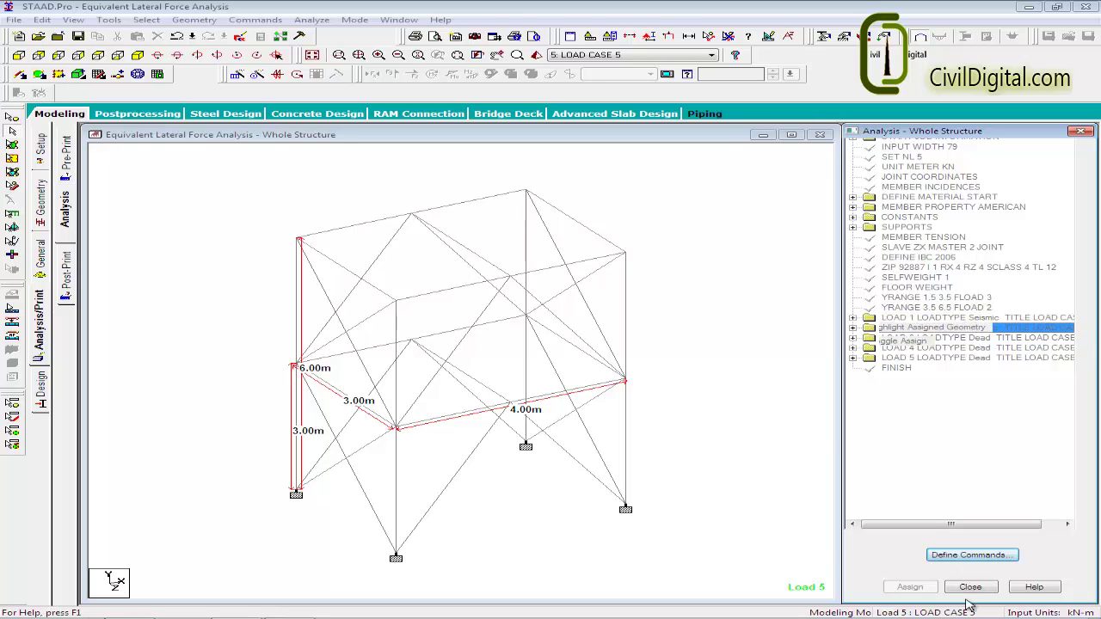
left_click(972, 555)
left_click(490, 274)
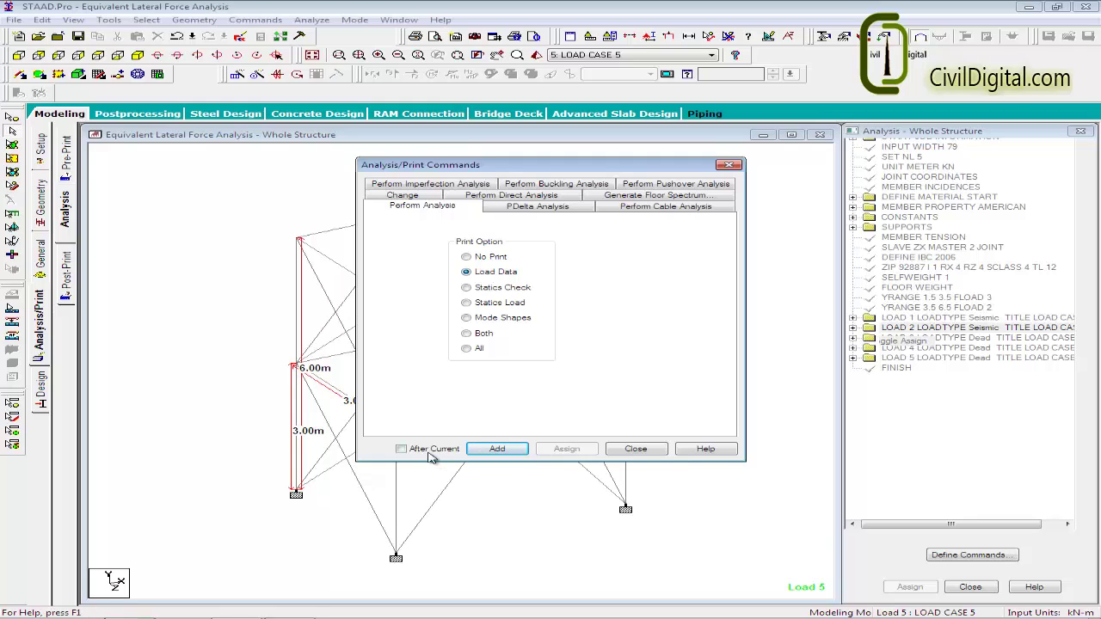
left_click(498, 449)
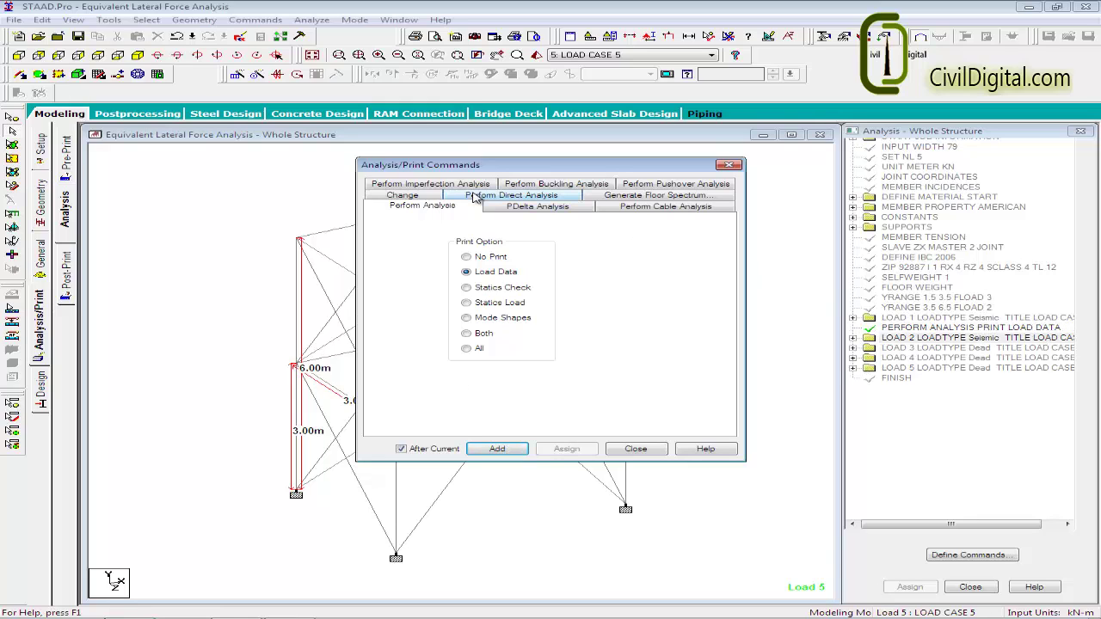
left_click(415, 197)
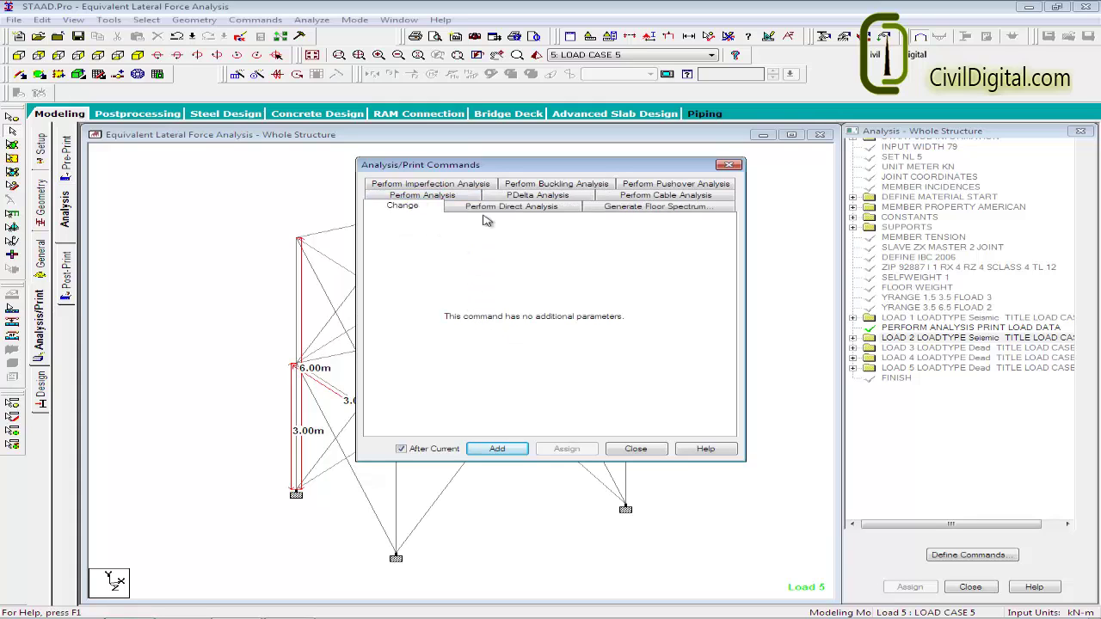
left_click(509, 449)
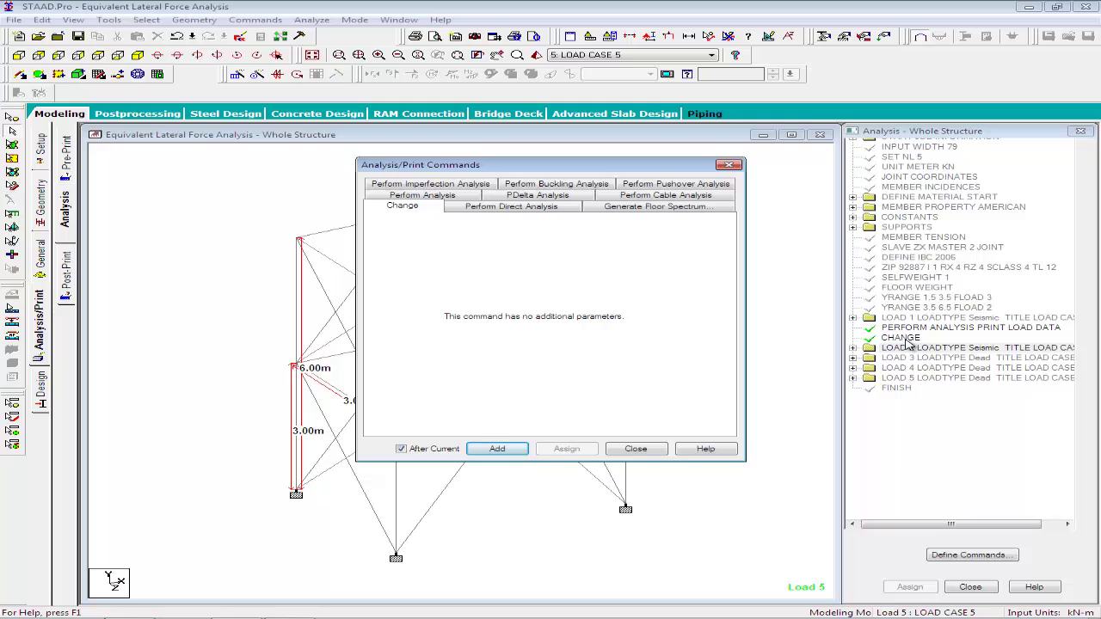
Step: Add a Perform Analysis command with the Load Data print option, followed by a Change command, after load case 2
left_click(422, 196)
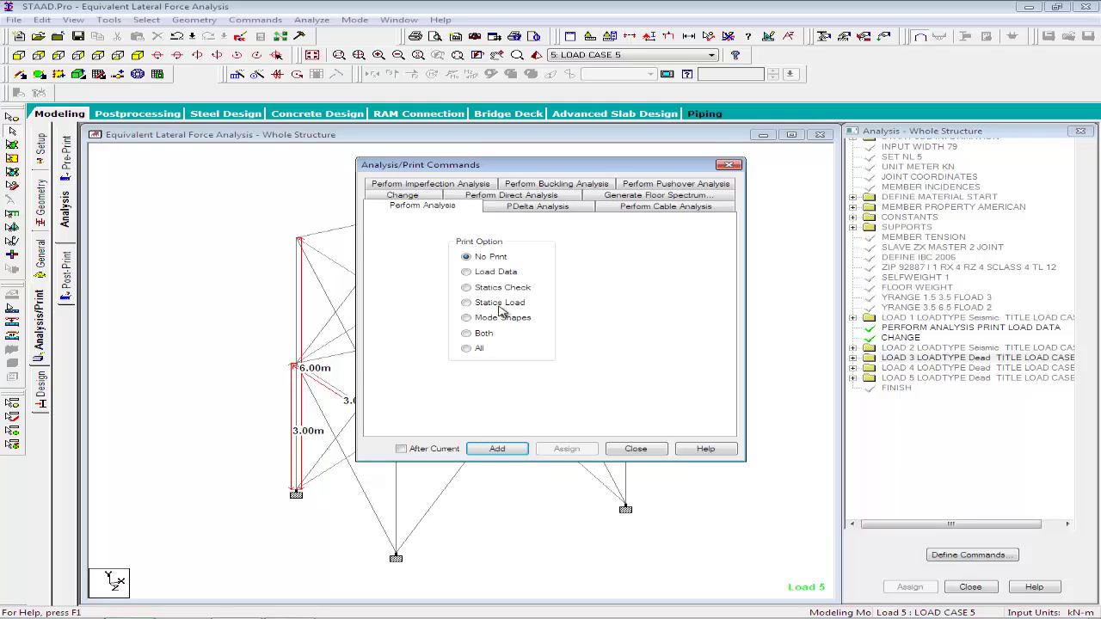
left_click(495, 272)
left_click(498, 449)
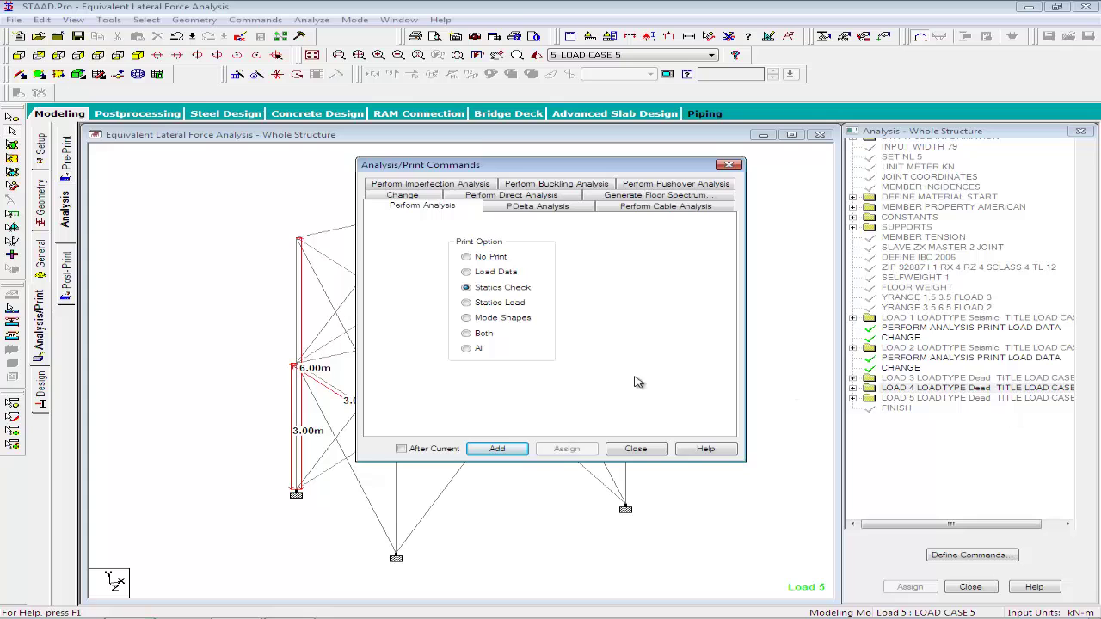
Step: Add Perform Analysis commands with the Statics Check print option after load cases 3, 4 and 5, separated by Change commands
left_click(441, 450)
left_click(492, 449)
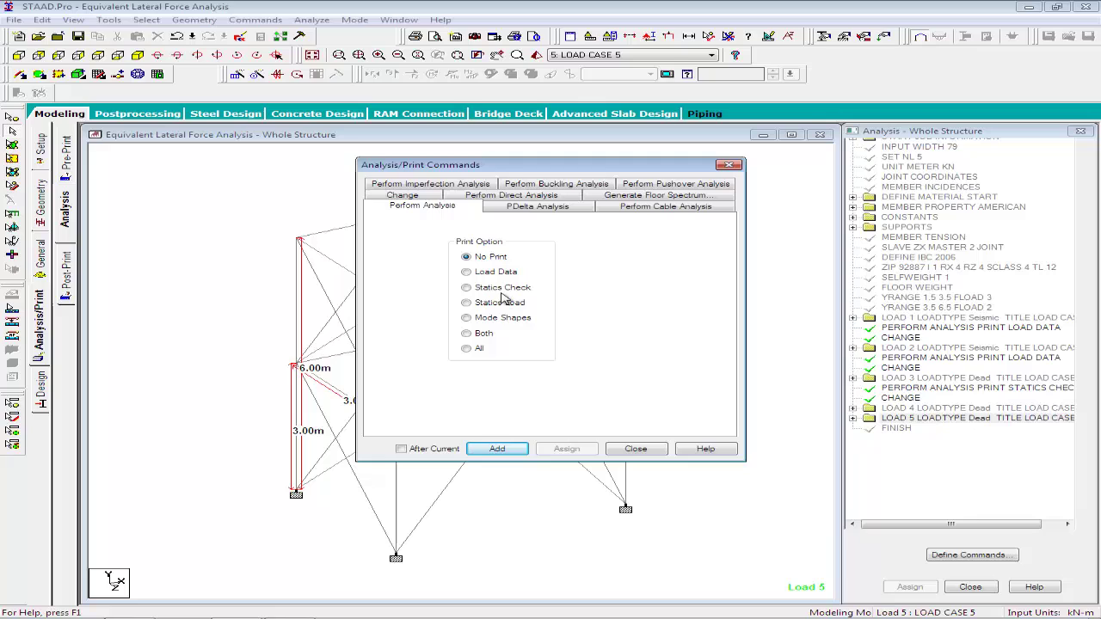
left_click(503, 289)
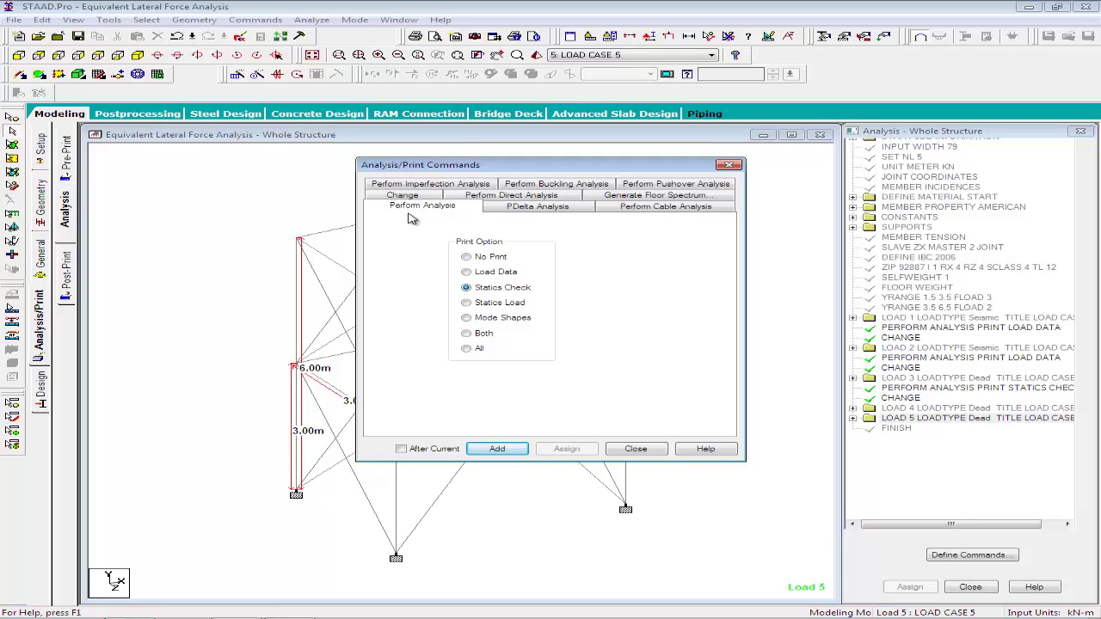
left_click(470, 449)
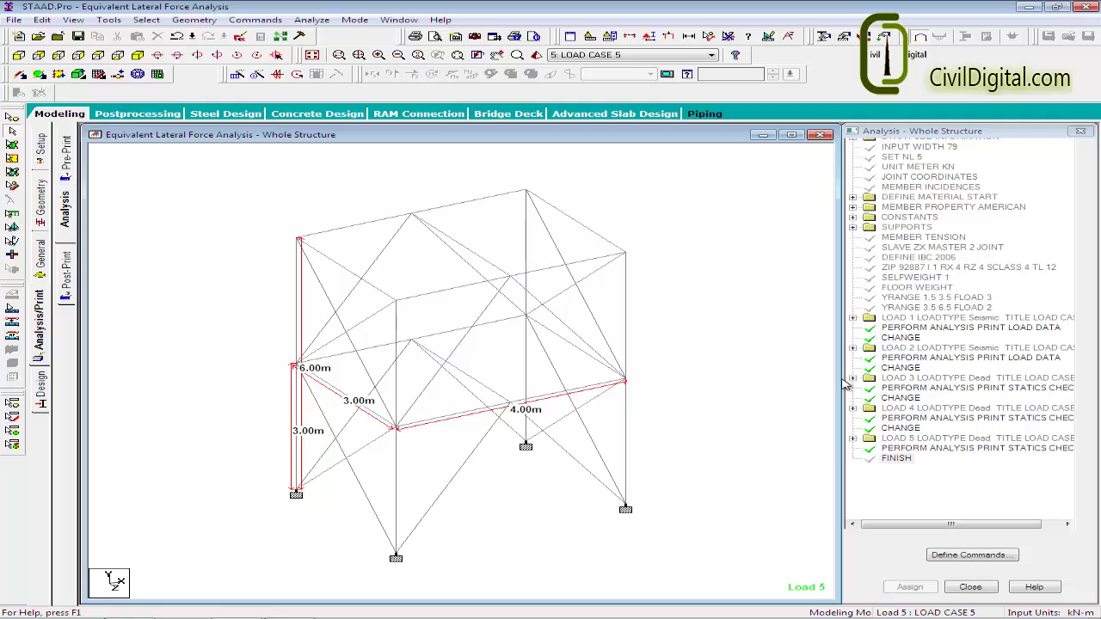
Step: Start defining post-analysis print commands and move load cases 4 and 5 into the load list
left_click(68, 291)
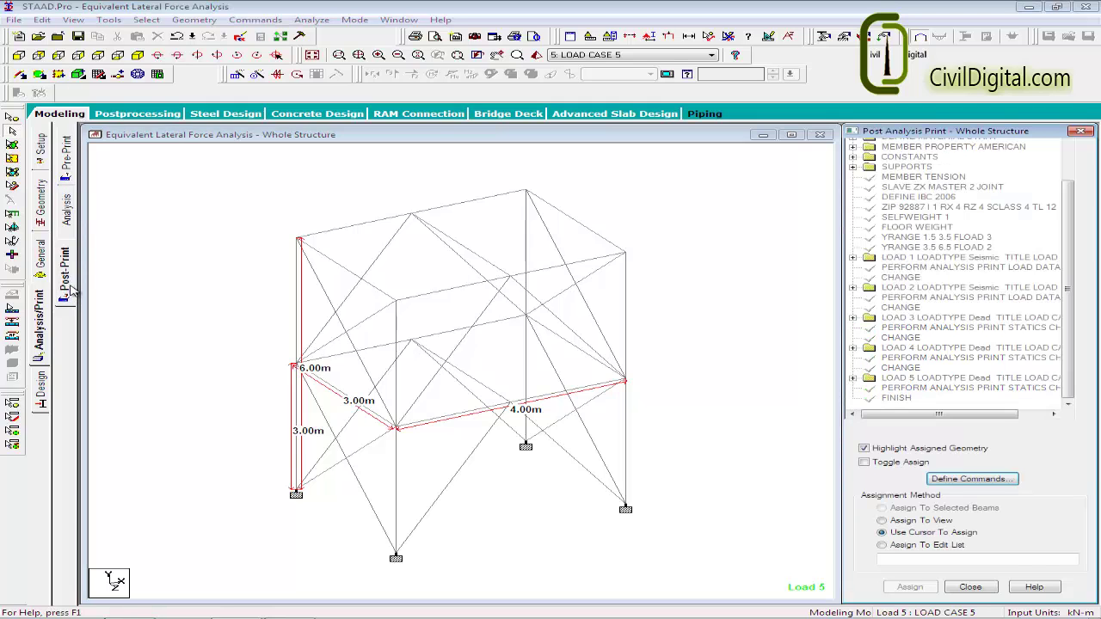
left_click(943, 484)
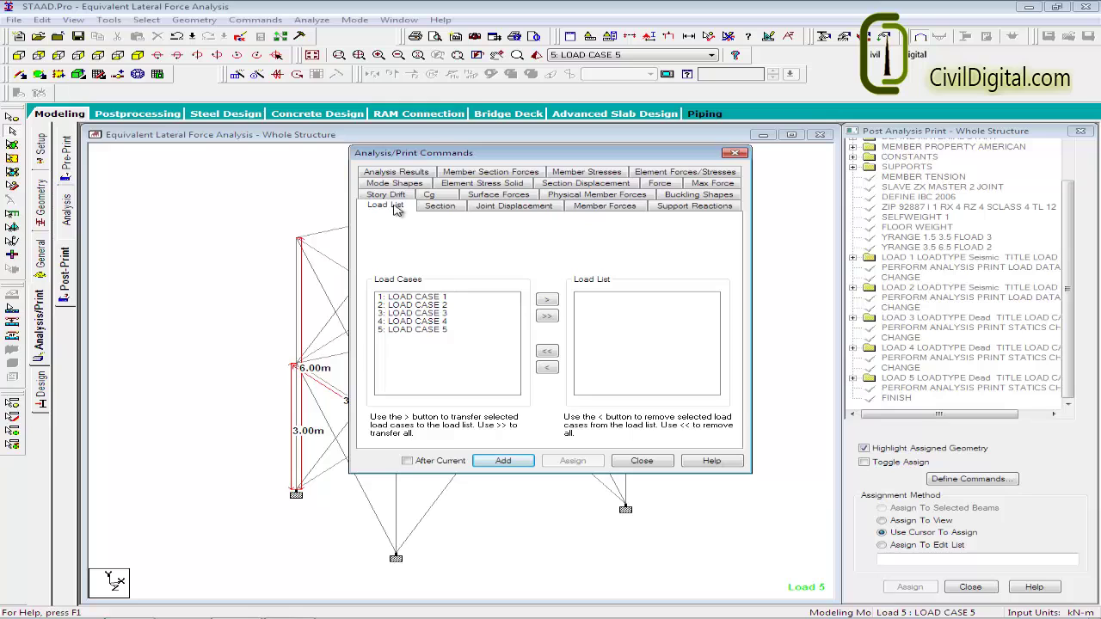
left_click(419, 297)
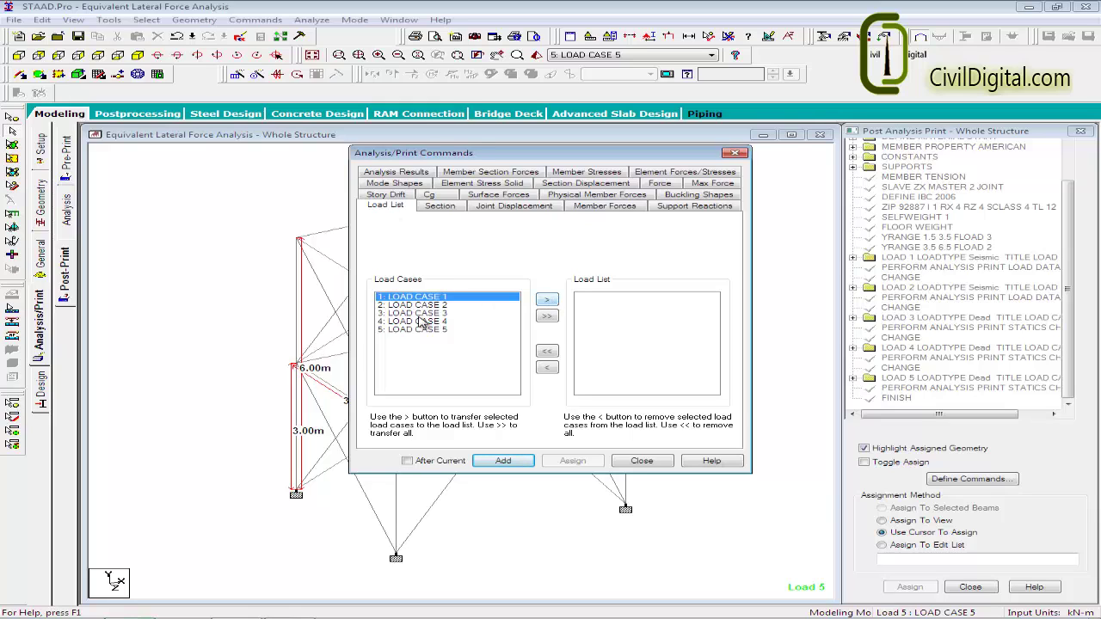
left_click(423, 322)
left_click(547, 300)
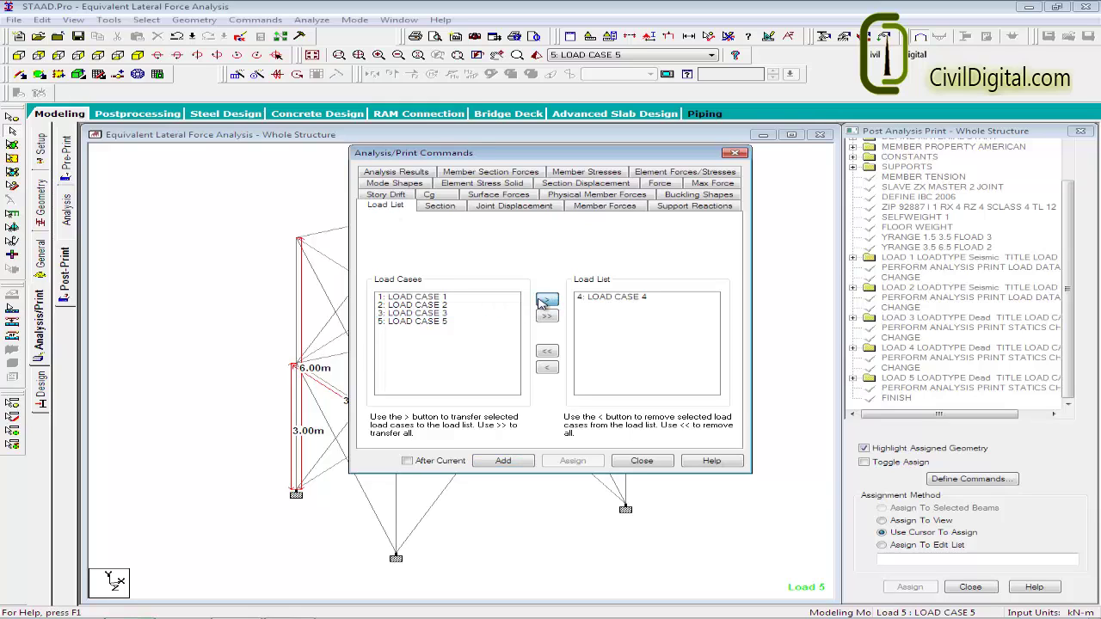
left_click(456, 321)
left_click(547, 300)
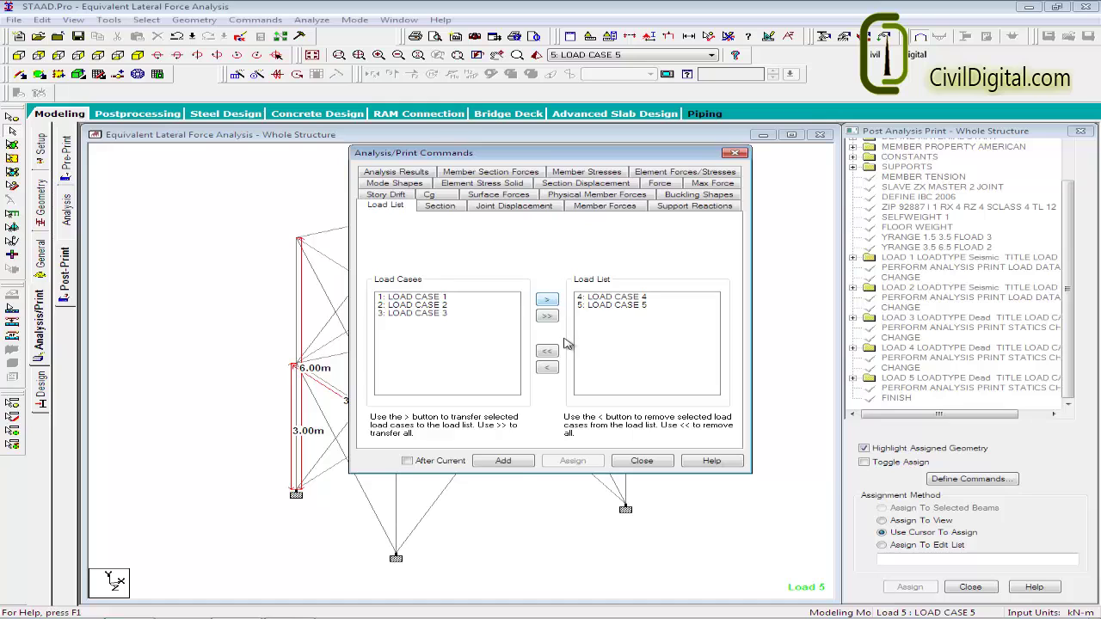
Step: Add post-analysis print commands for joint displacements and support reactions, and finish defining commands
left_click(513, 206)
left_click(503, 461)
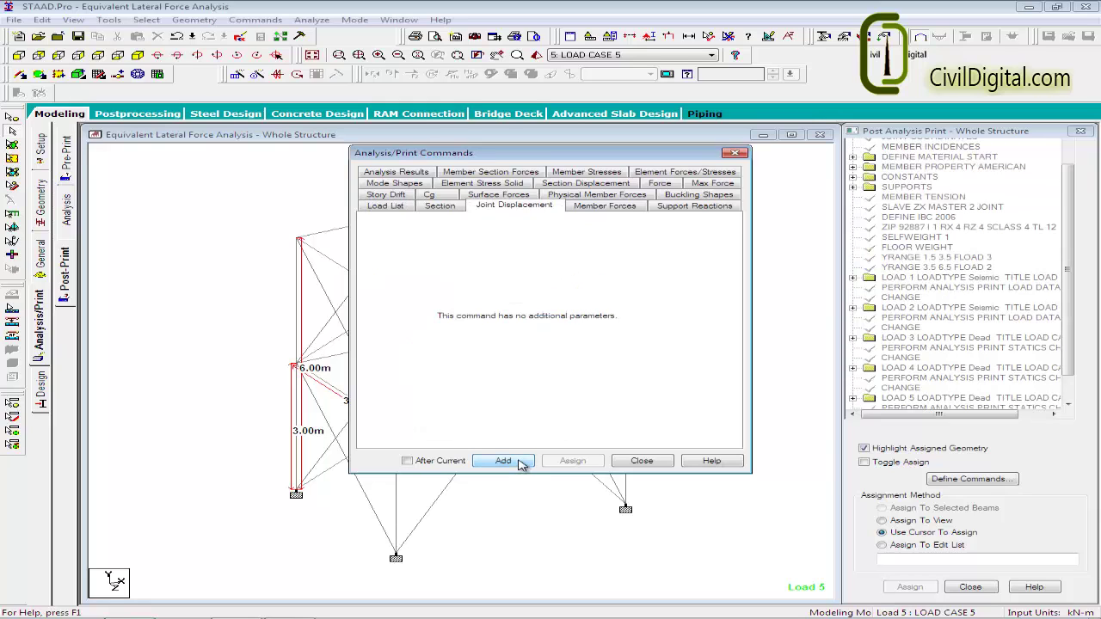
left_click(694, 206)
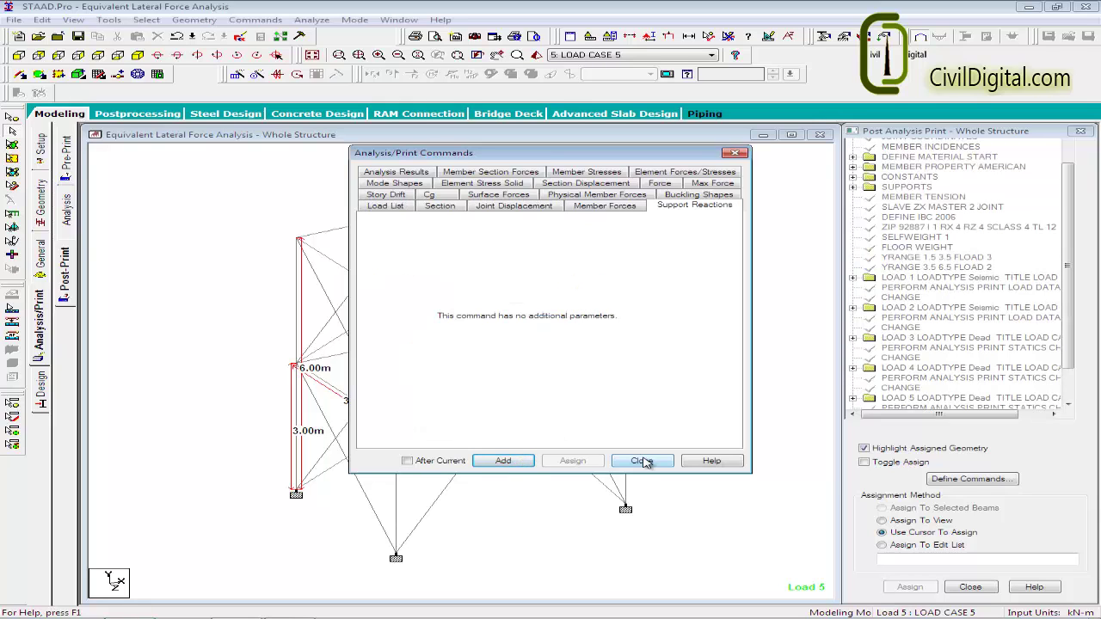
left_click(642, 462)
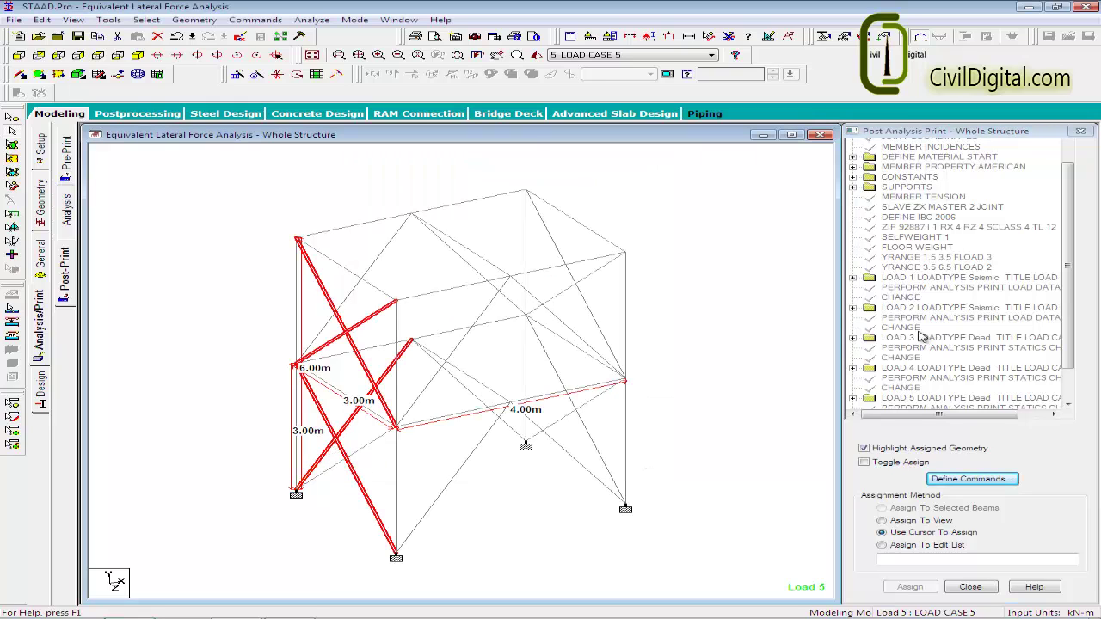
Step: Select the diagonal braces on both end faces of the frame and add a Print Member Forces command assigned to the selection
left_click(573, 277)
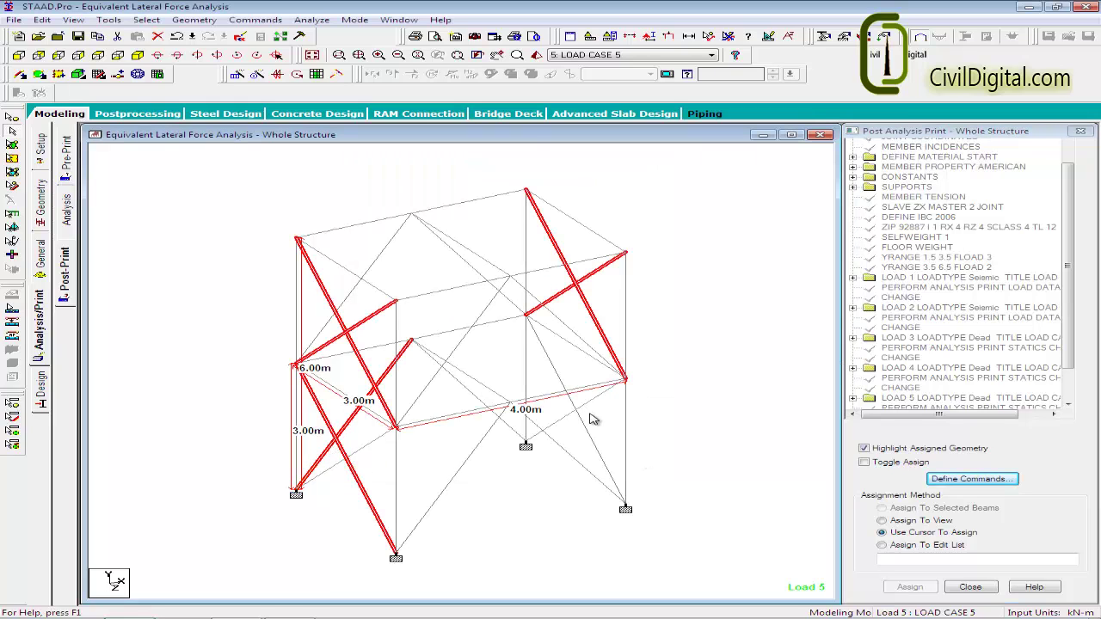
left_click(572, 405)
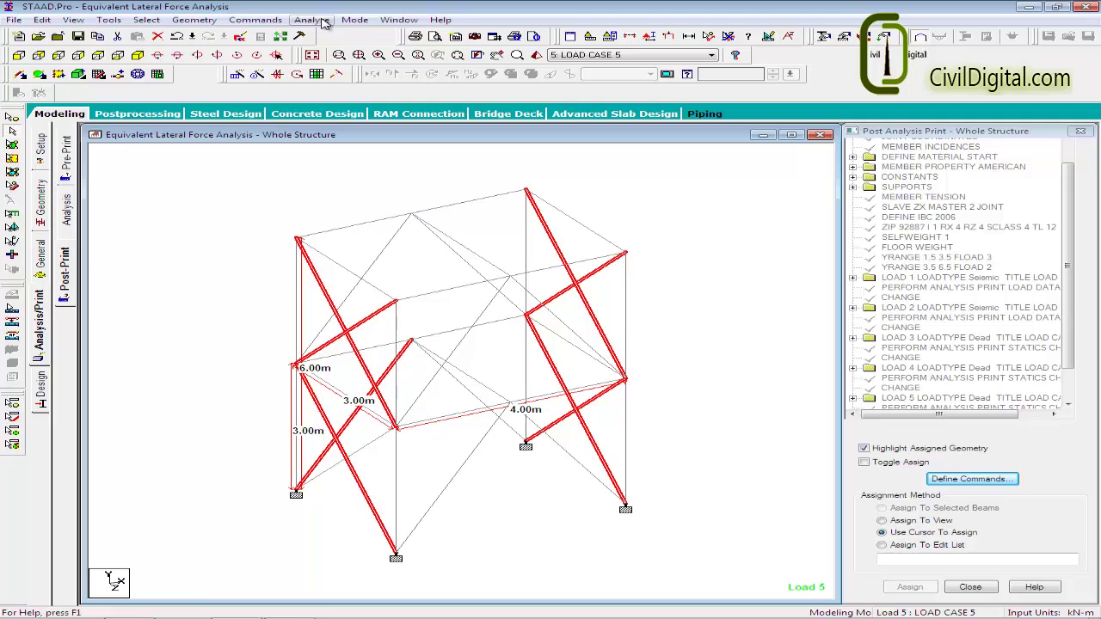
left_click(255, 19)
mouse_move(344, 241)
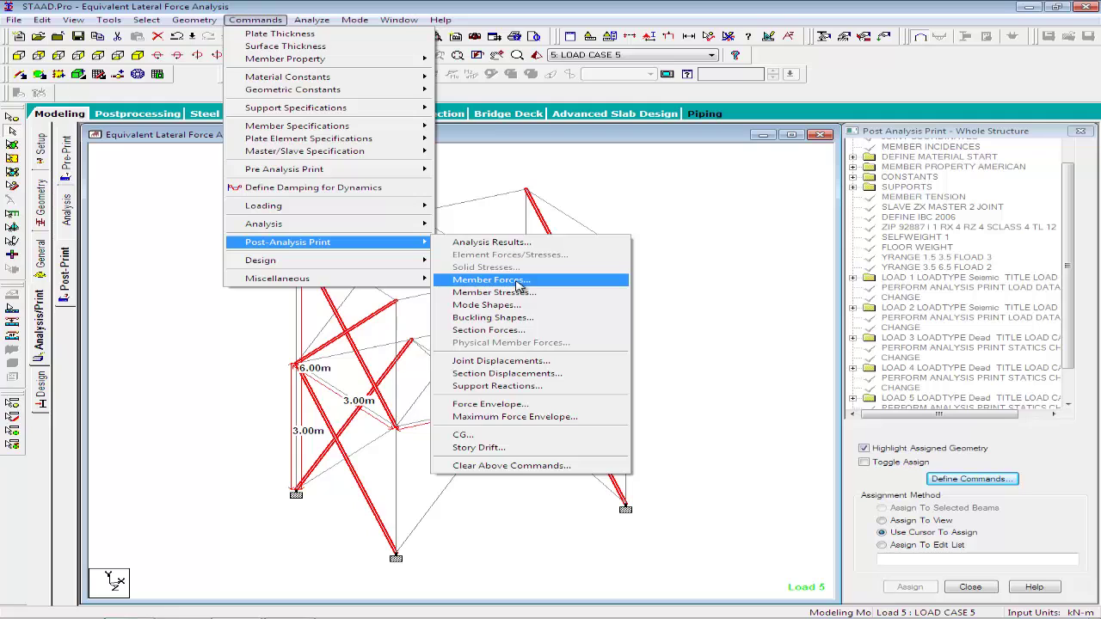
left_click(486, 280)
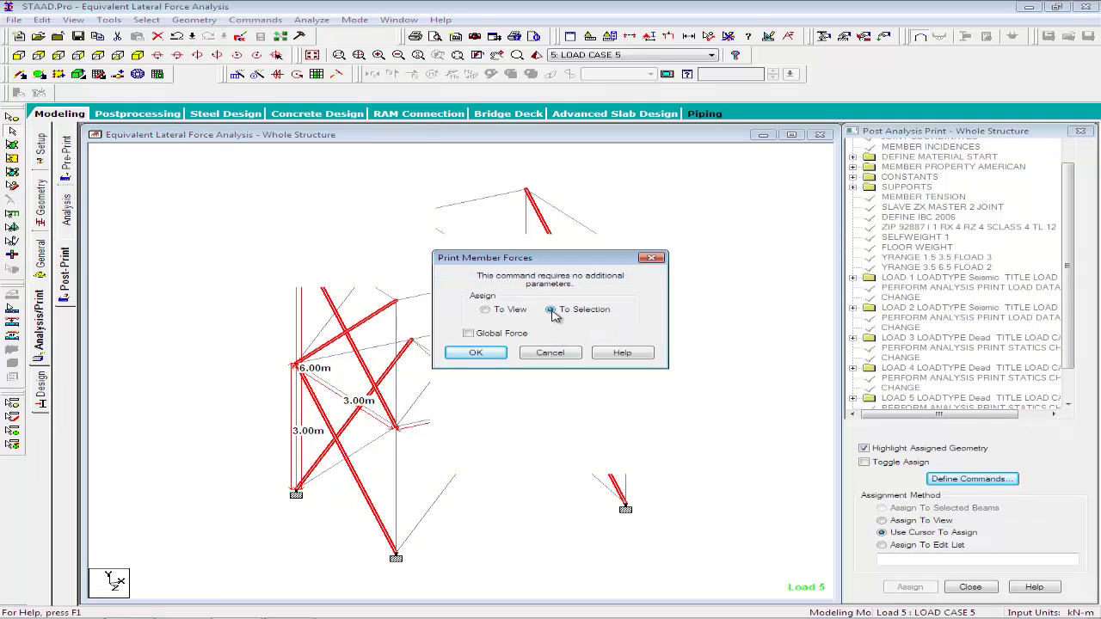
left_click(491, 356)
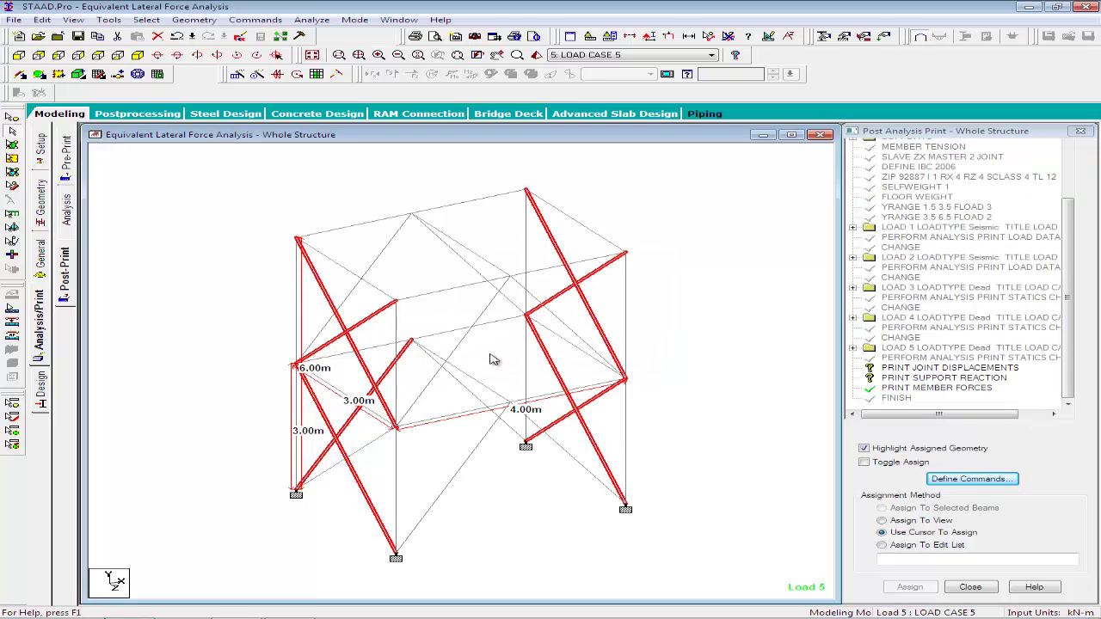
Step: Assign the Print Joint Displacements command to the whole view
left_click(961, 368)
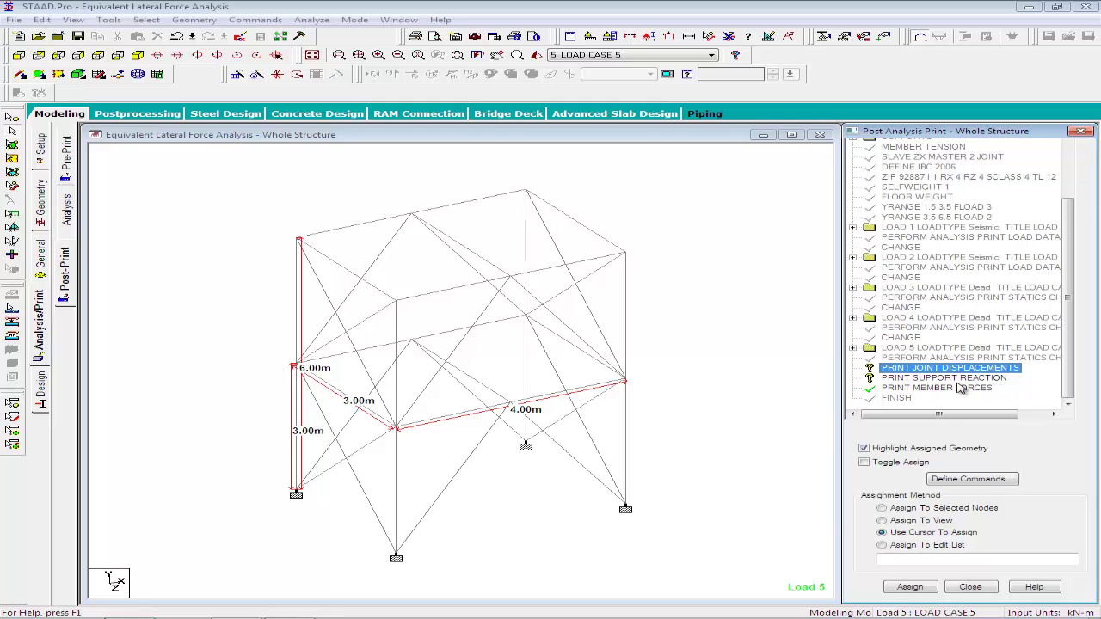
left_click(922, 521)
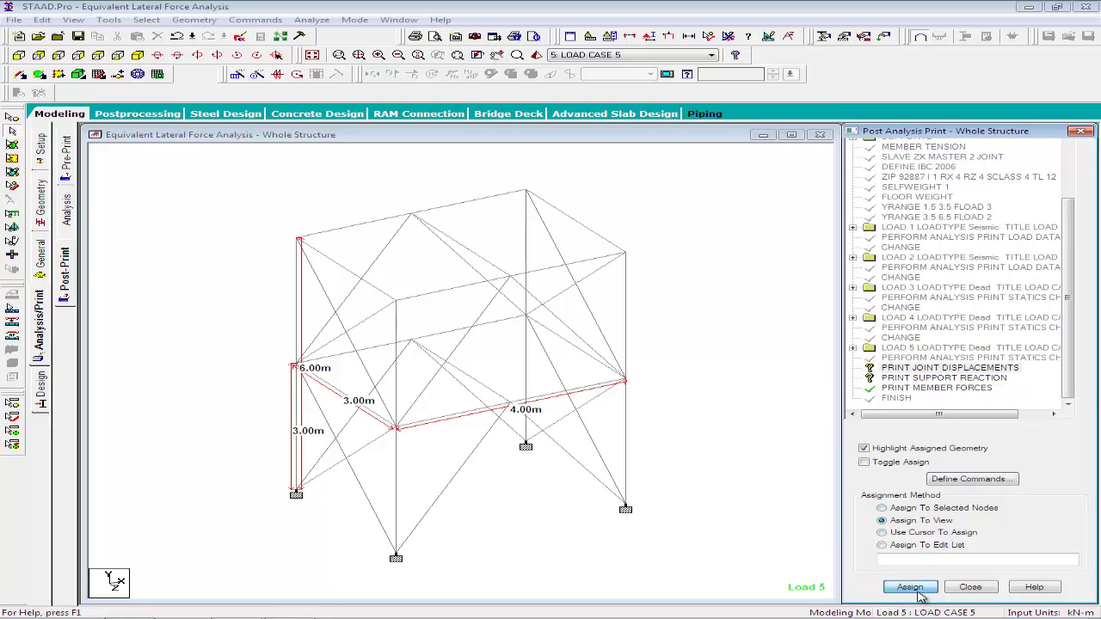
left_click(910, 587)
left_click(968, 396)
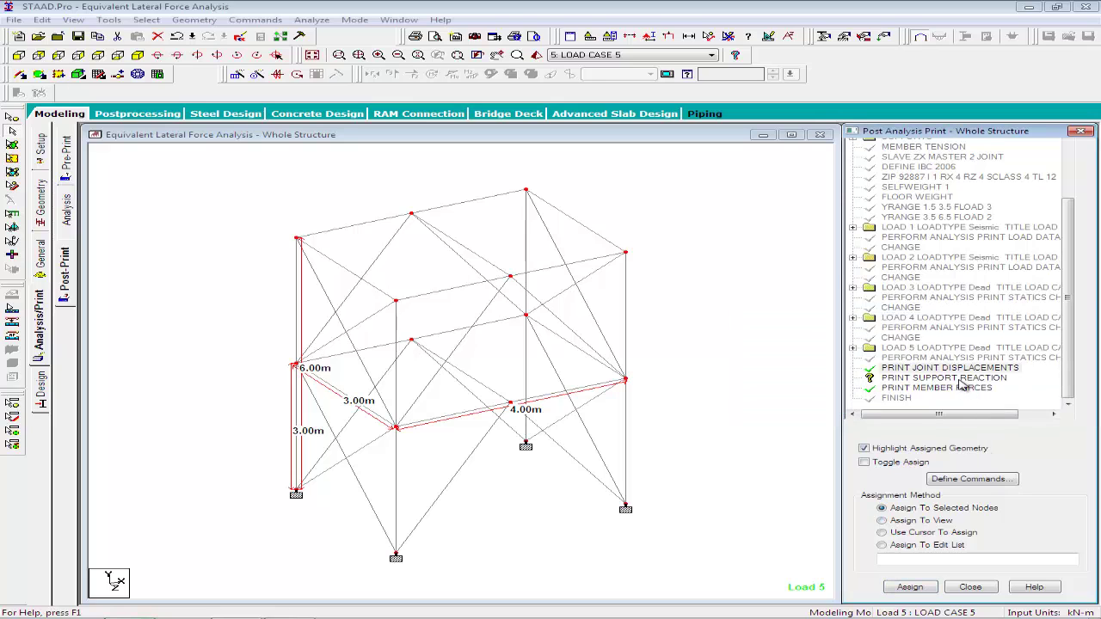
Step: Assign the Print Support Reaction command to the whole view
left_click(959, 378)
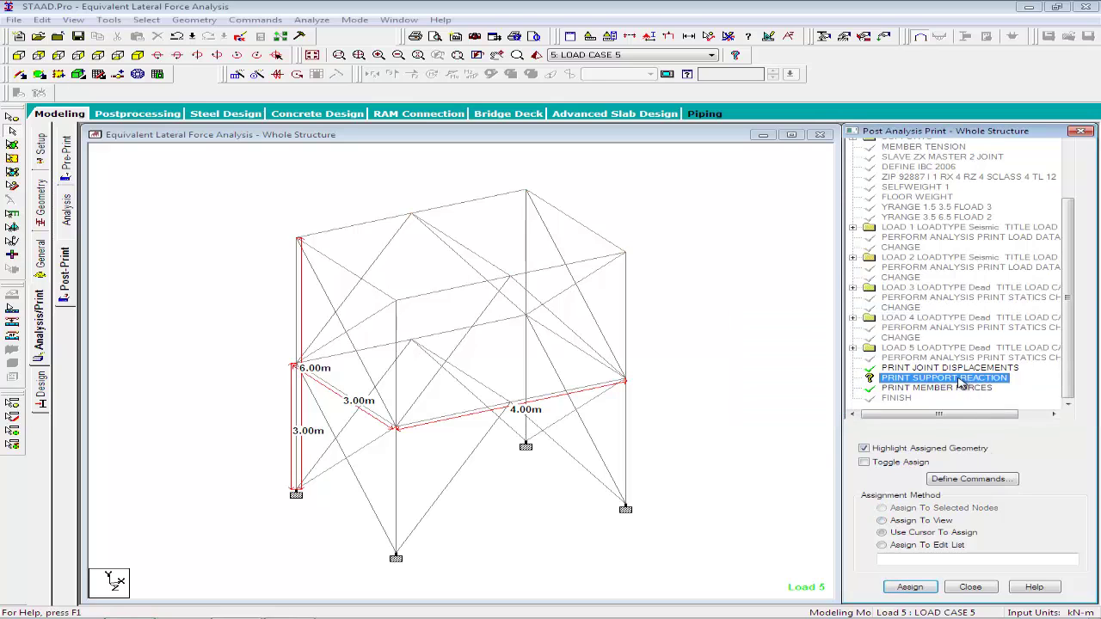
left_click(902, 520)
left_click(910, 586)
left_click(968, 396)
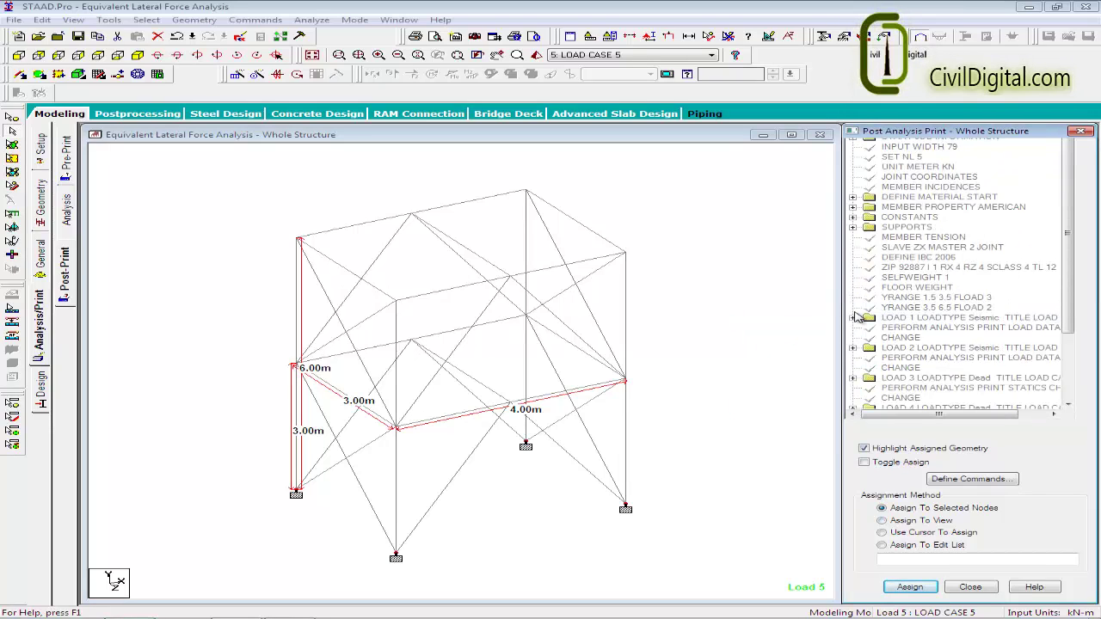
Step: Run the analysis of the structure and open its output file
left_click(313, 19)
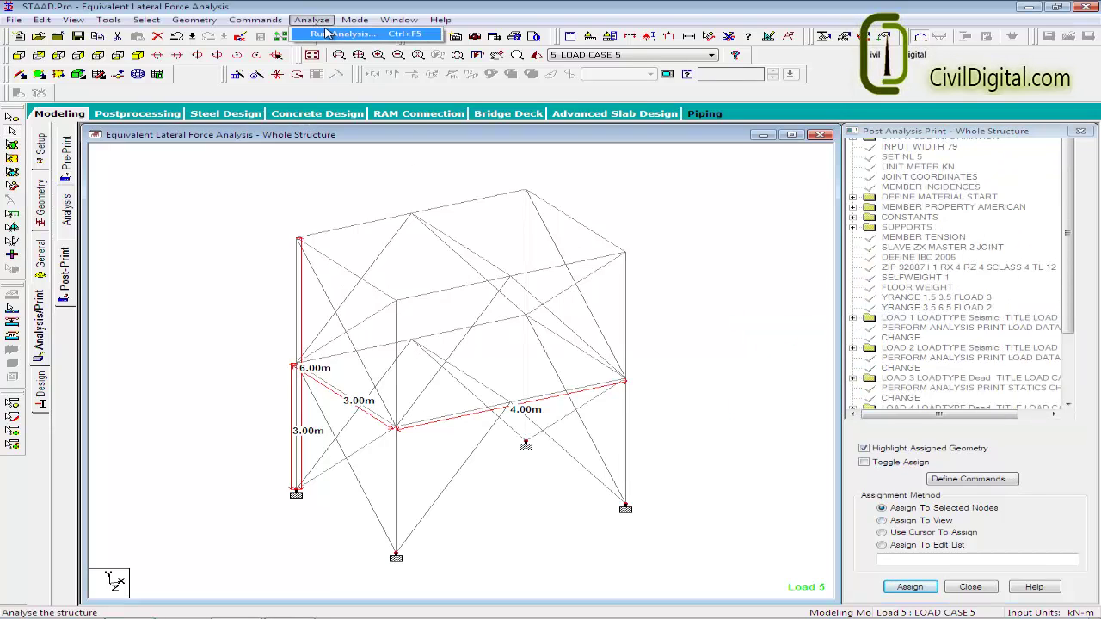
left_click(326, 33)
left_click(446, 333)
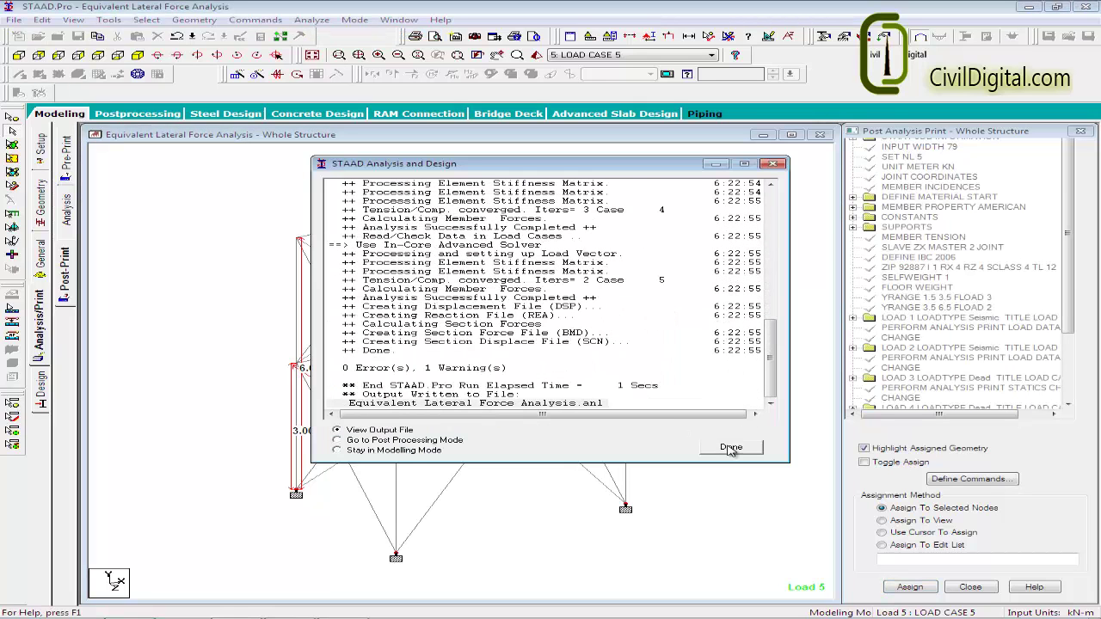
left_click(730, 447)
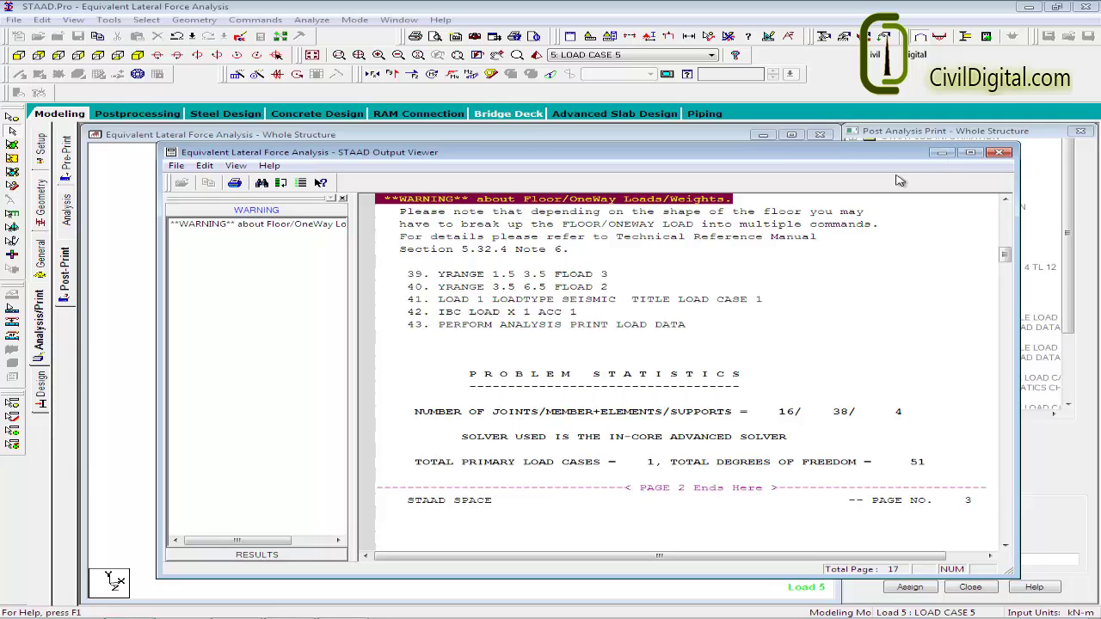
Step: Examine the applied load, reaction, joint displacement, support reaction and member force results in the output file
left_click(943, 153)
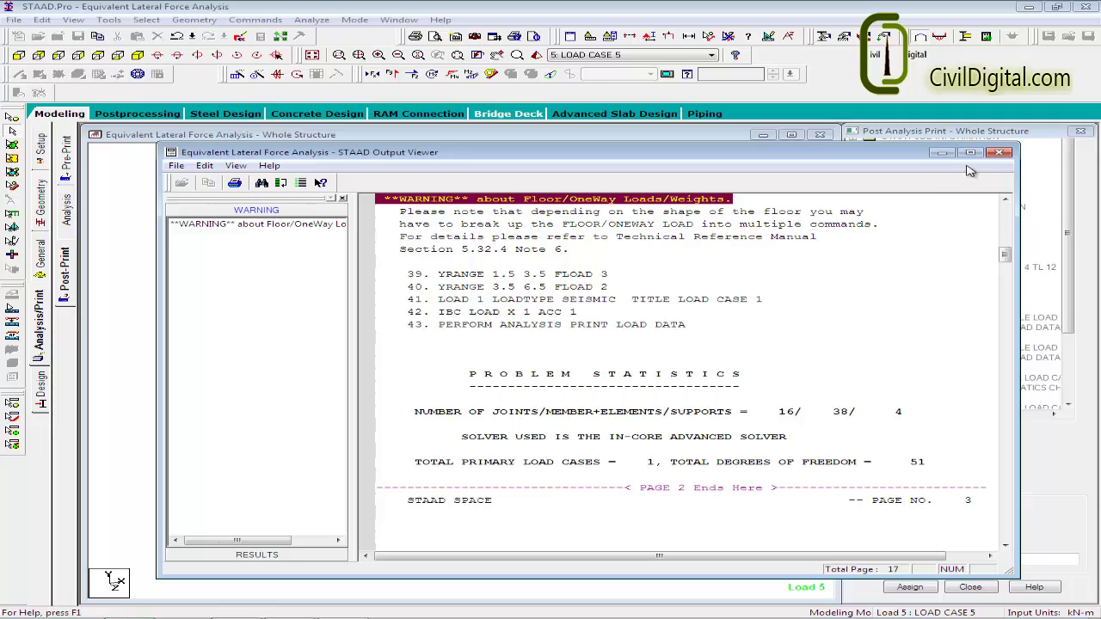
left_click(275, 554)
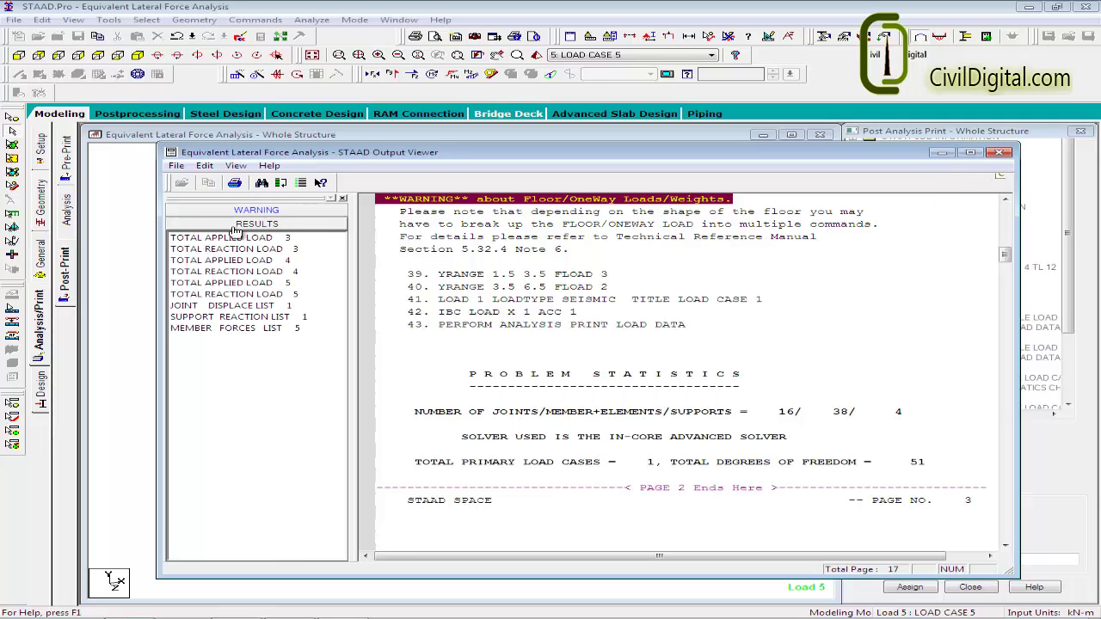
left_click(231, 260)
left_click(245, 283)
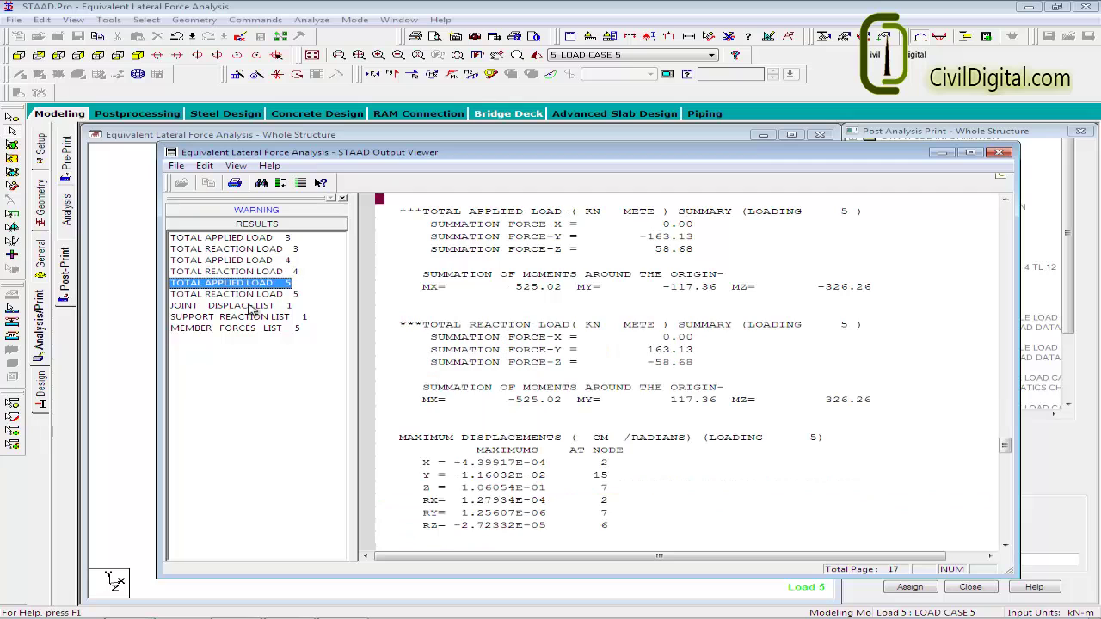
left_click(250, 294)
left_click(256, 306)
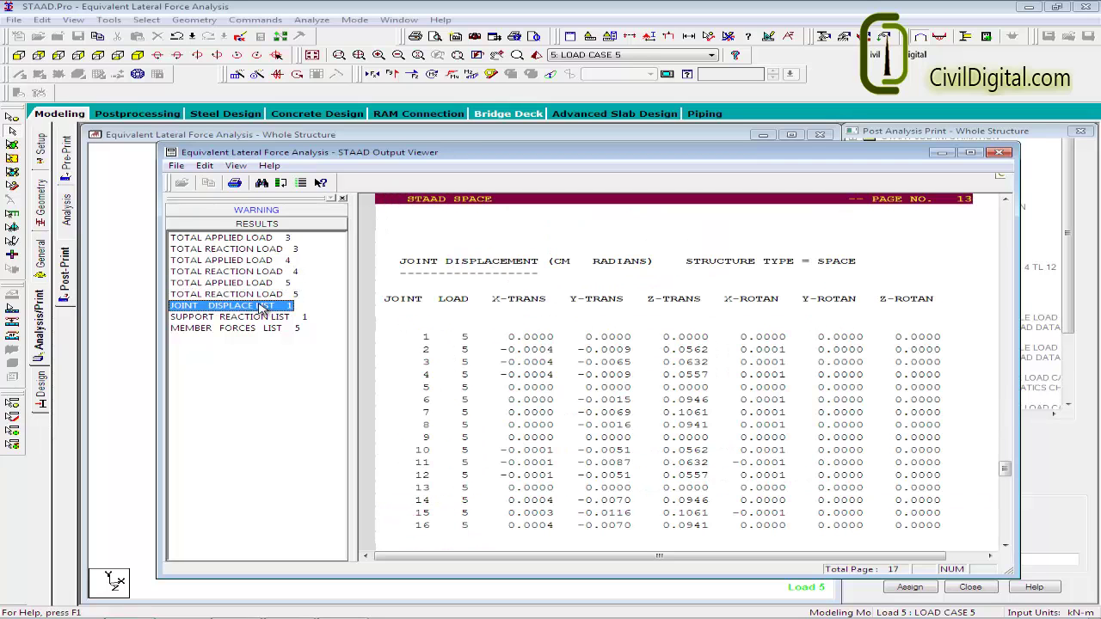
left_click(259, 318)
left_click(259, 330)
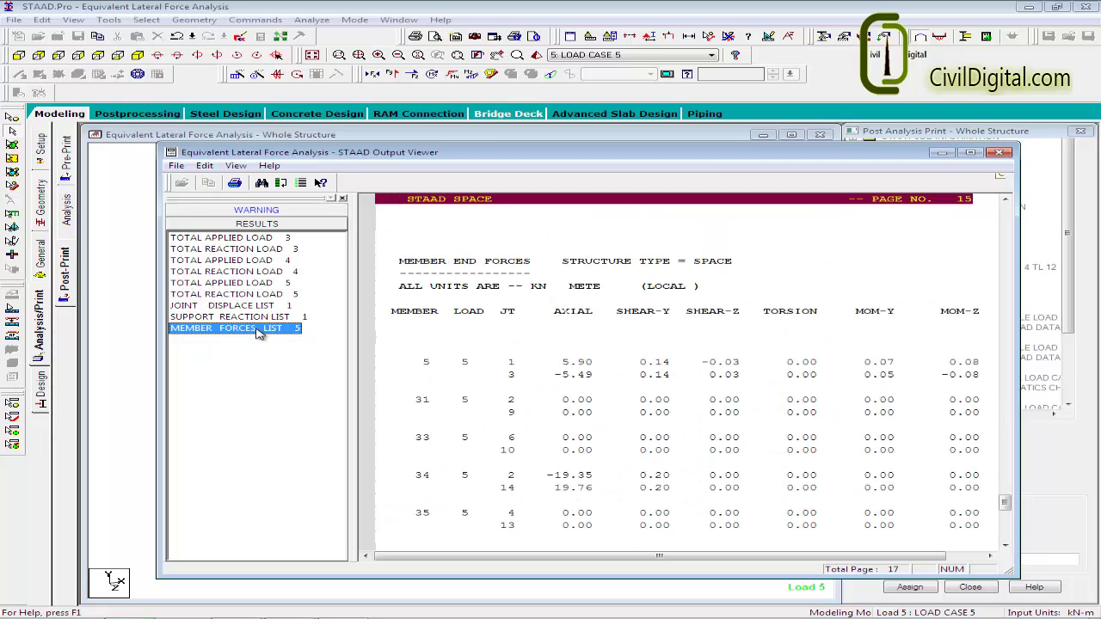
left_click(254, 225)
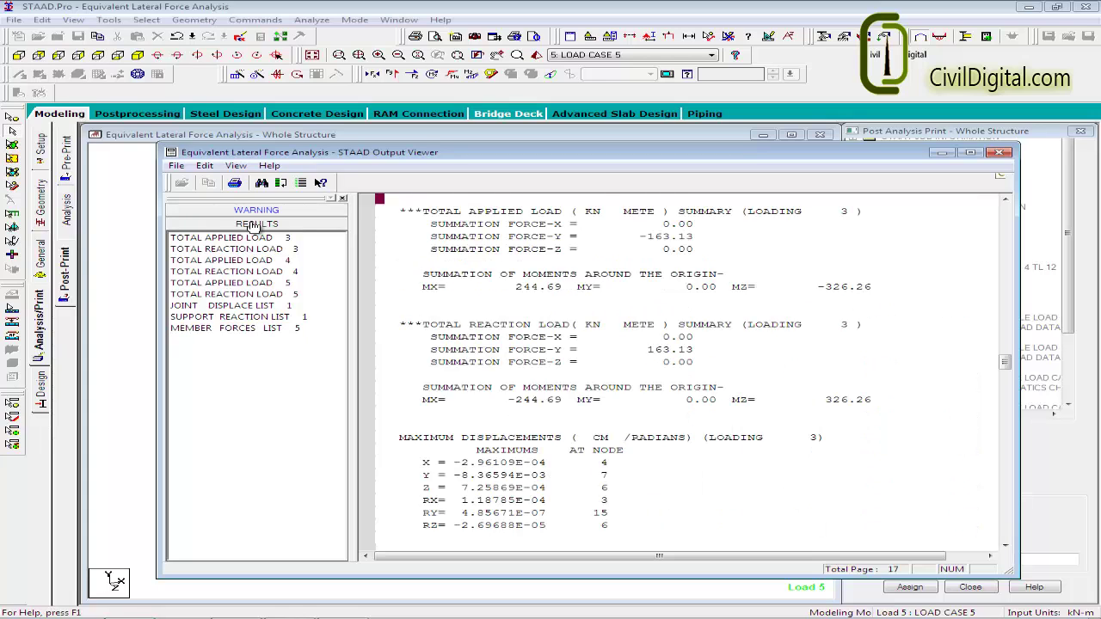